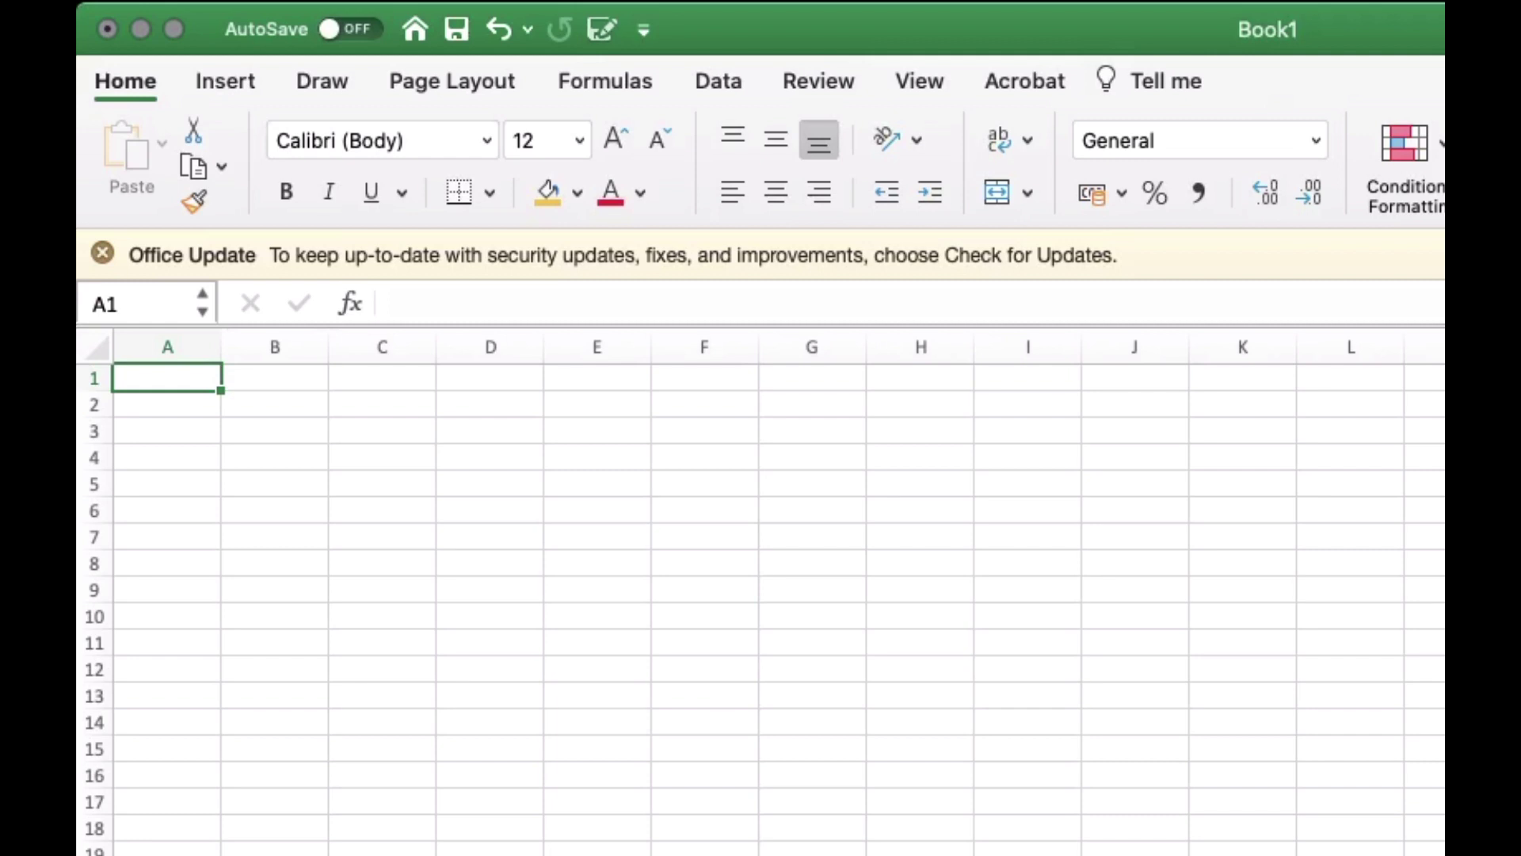
Step: Enter the heading Student Name in cell A1 and Preliminary in cell B1
text(Student )
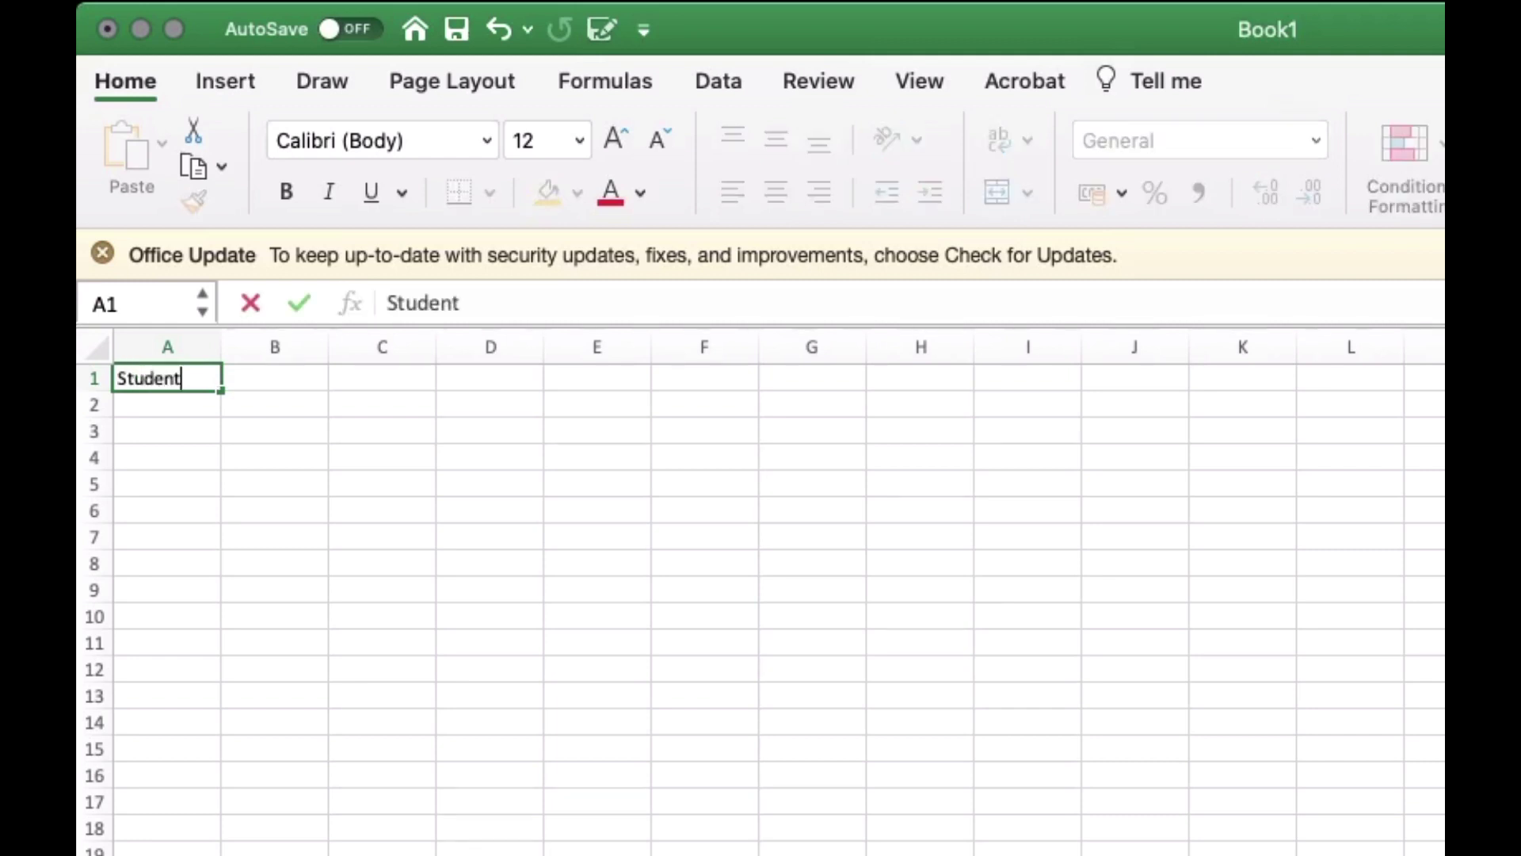
text(Name)
key(Tab)
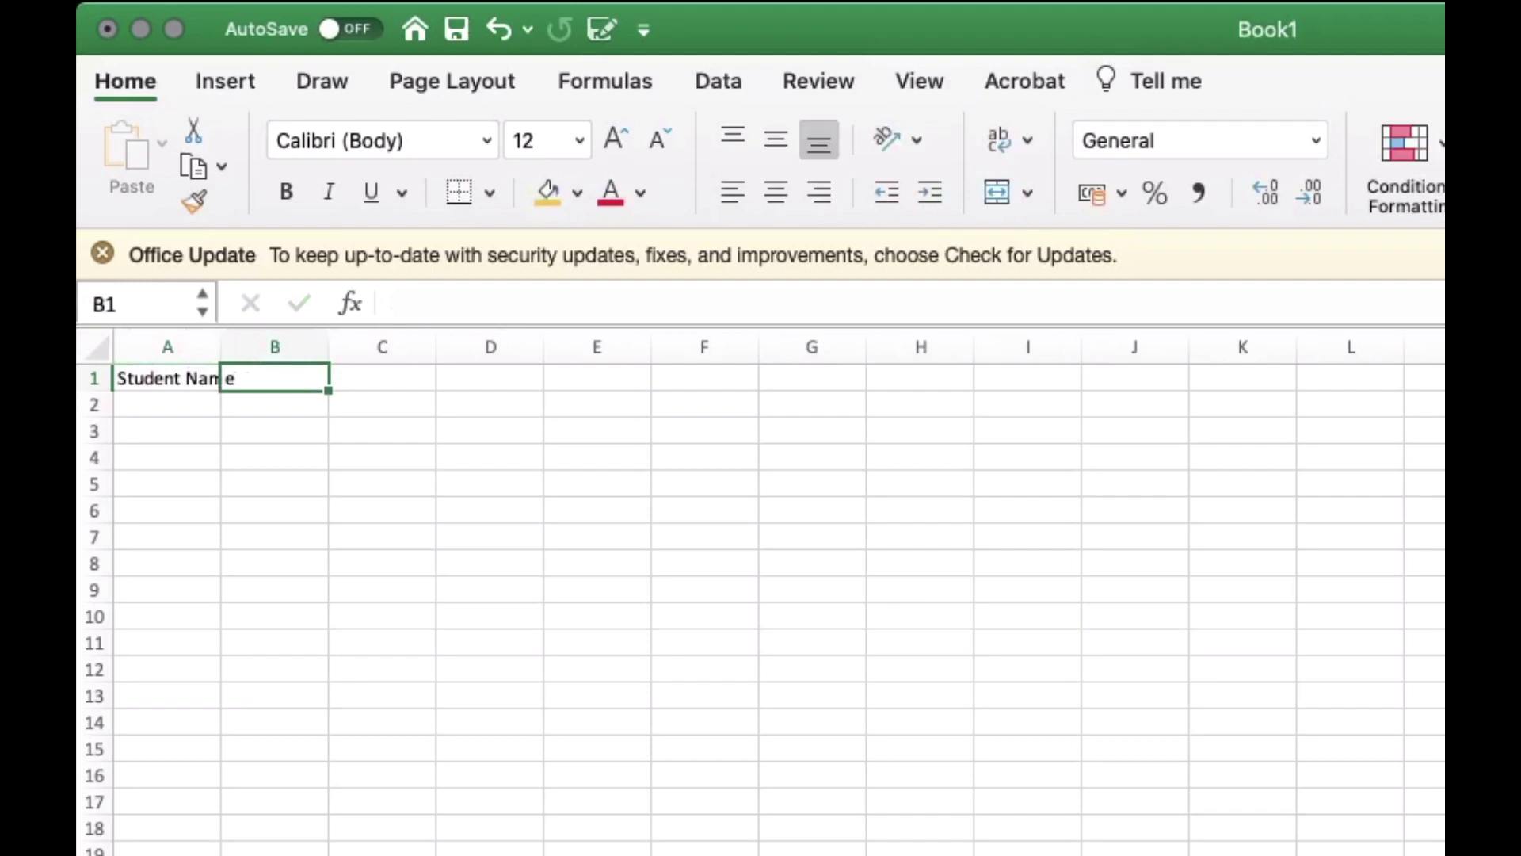
text(Gra)
key(BackSpace)
key(BackSpace)
key(BackSpace)
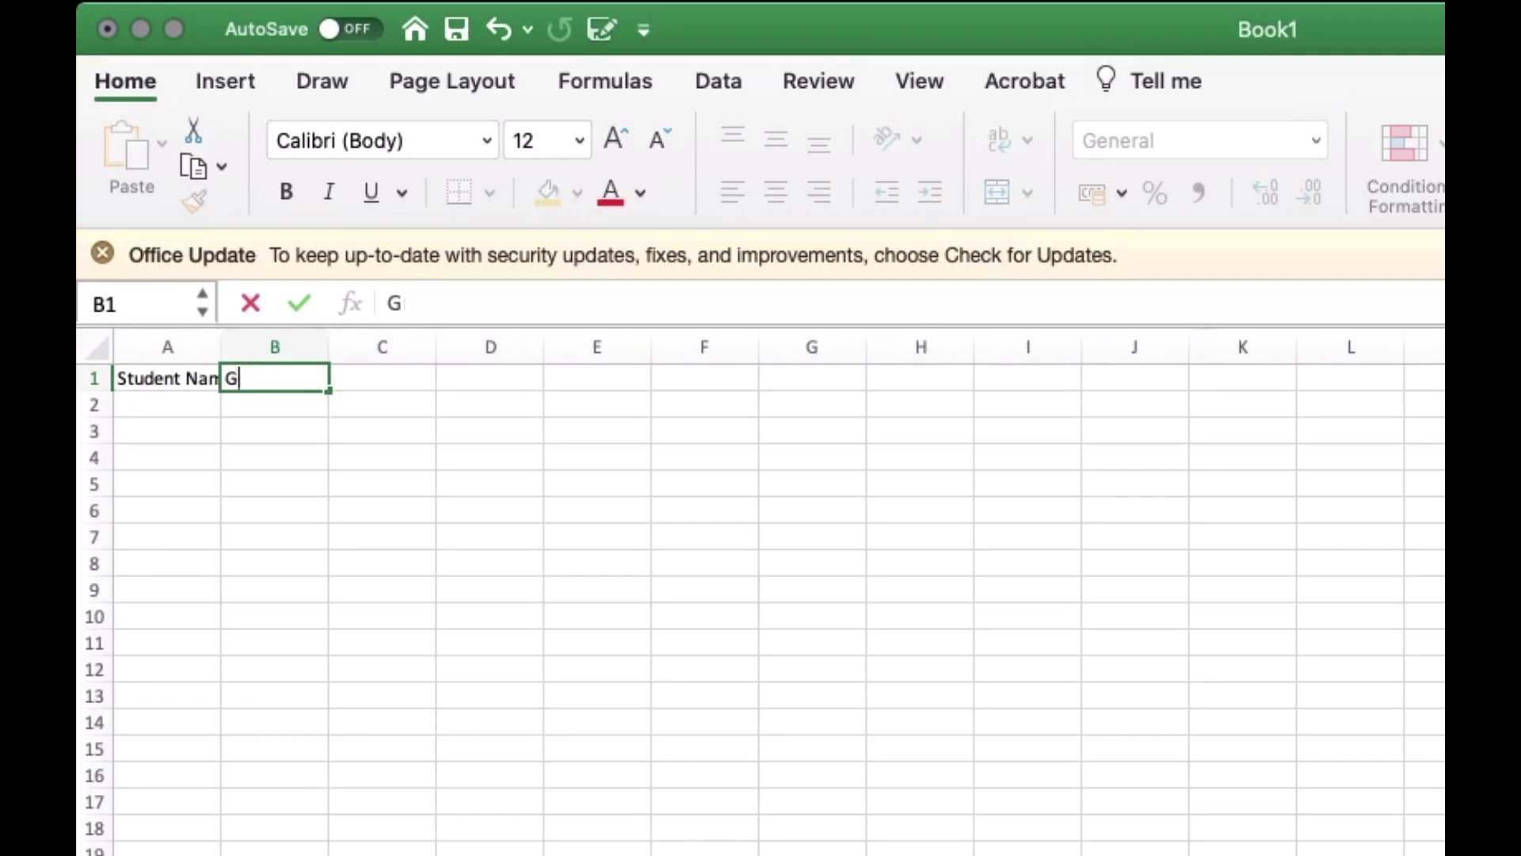
text(S)
key(BackSpace)
text(C)
key(BackSpace)
text(Preliminary)
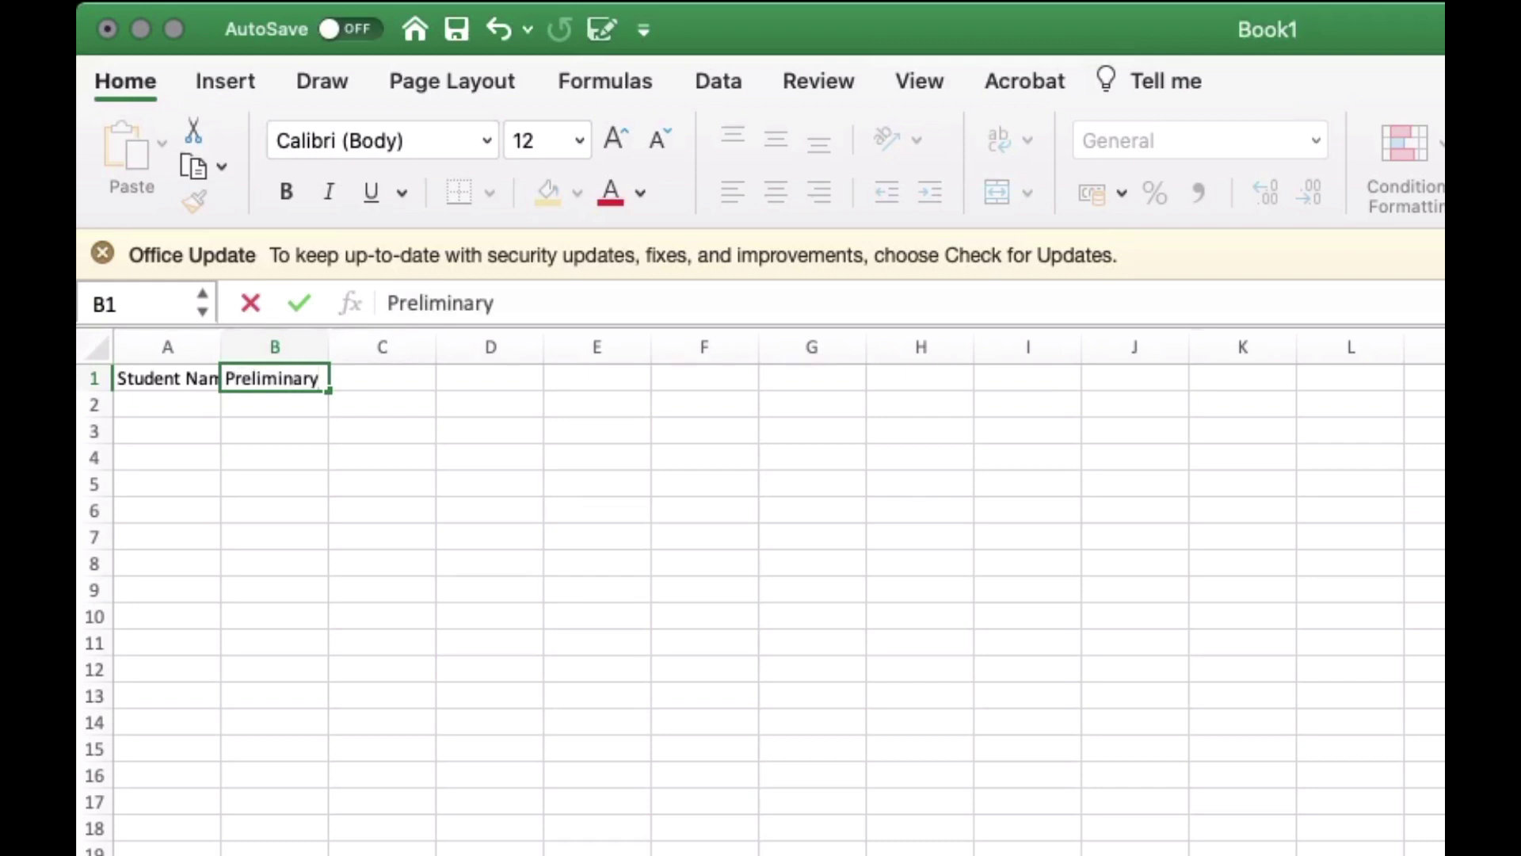
Step: Enter the headings Mid Term in C1 and Finals in D1, and autofit column A to its heading
key(Tab)
text(Min)
key(BackSpace)
text(d Term)
key(Tab)
text(Final)
text(s)
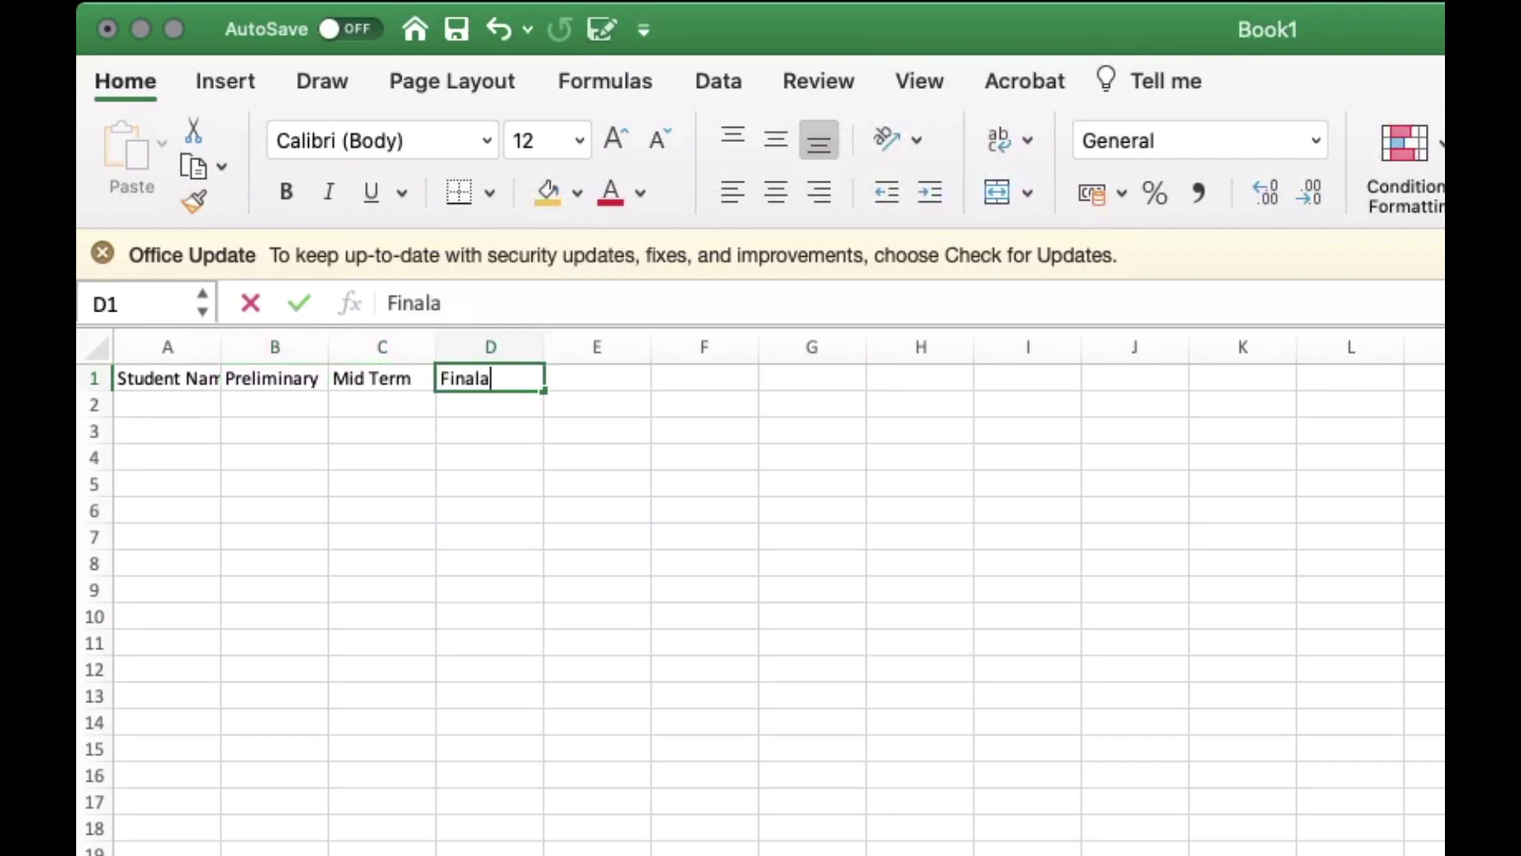
key(Return)
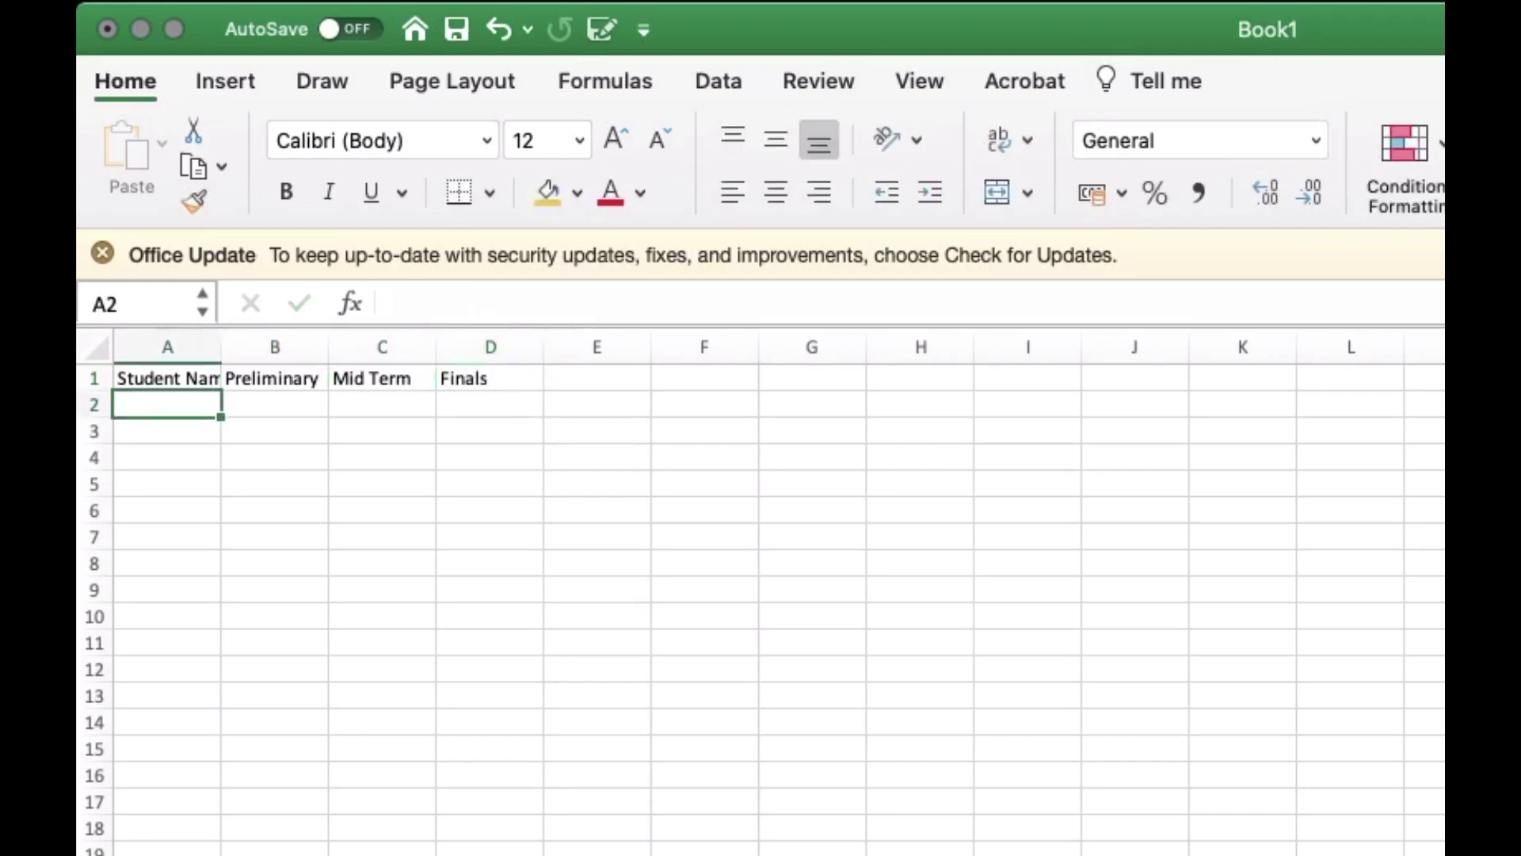
double_click(221, 347)
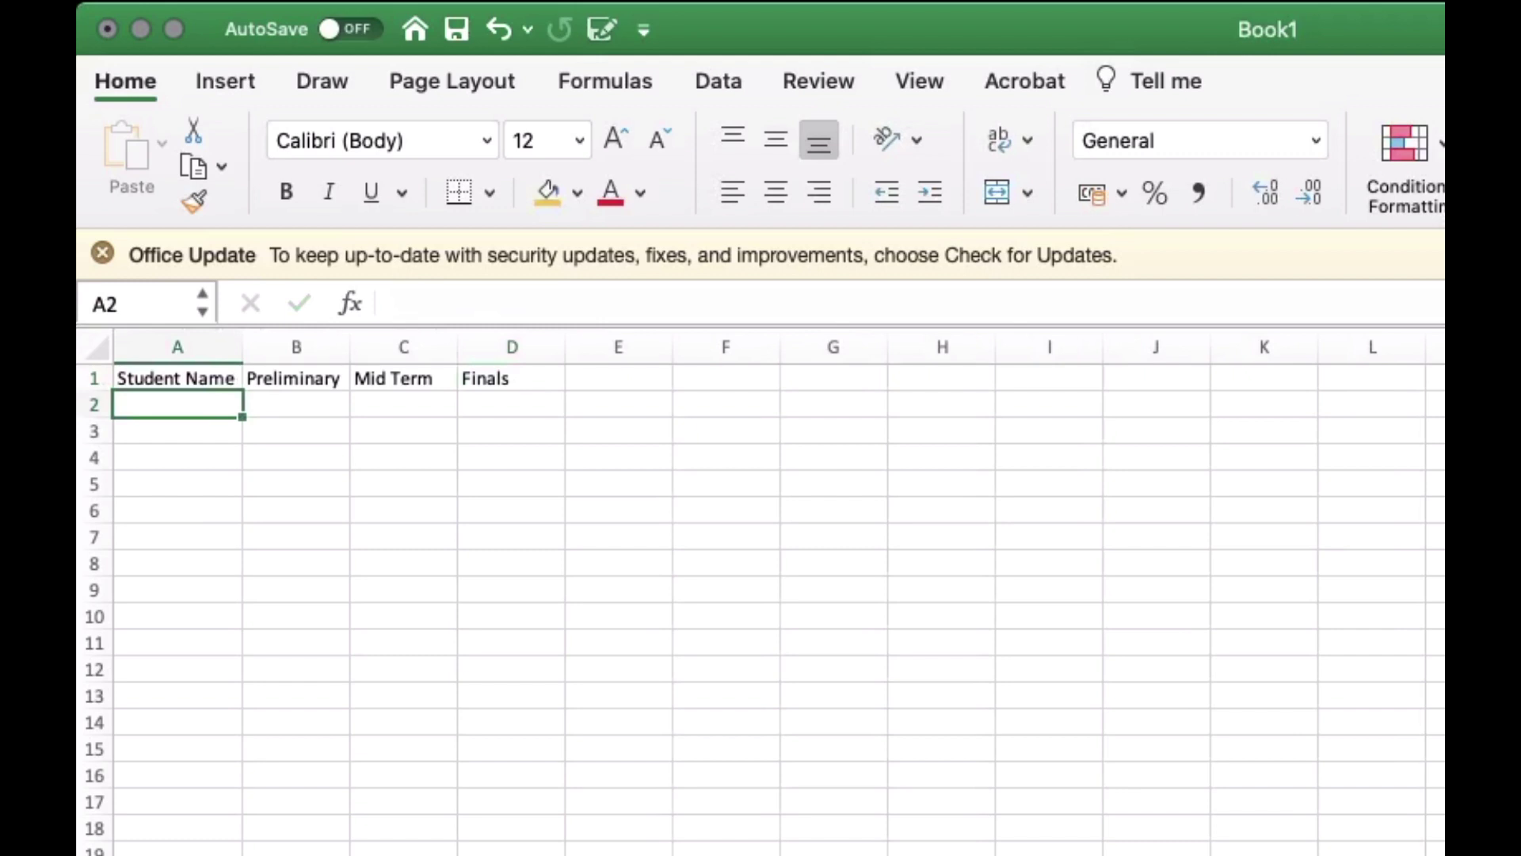
Step: Enter the first student's name in A2 and the heading Average Score in E1, autofitting column E
text(Lucy)
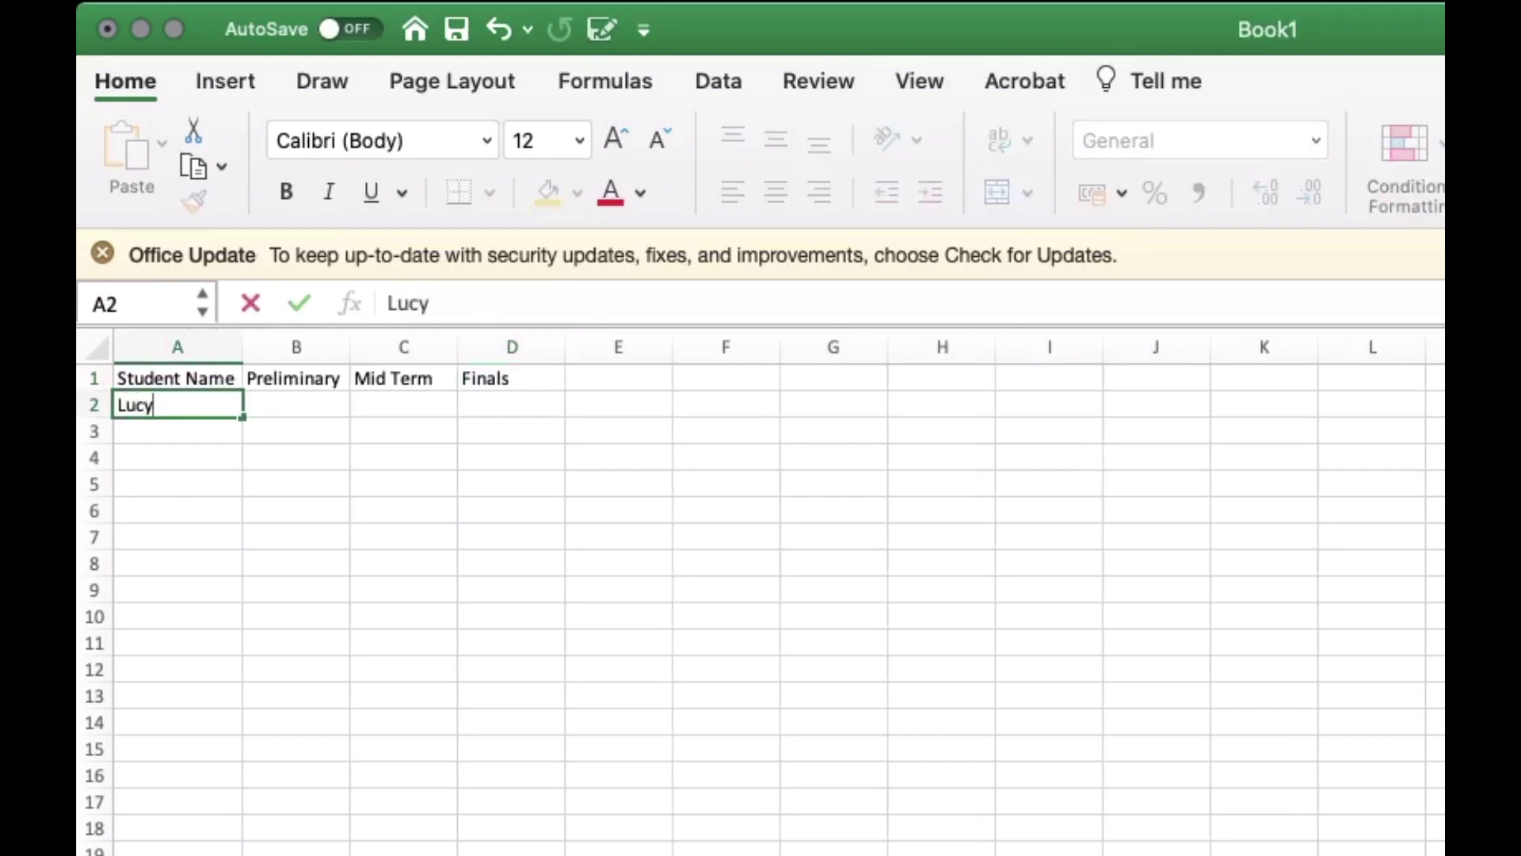
click(619, 378)
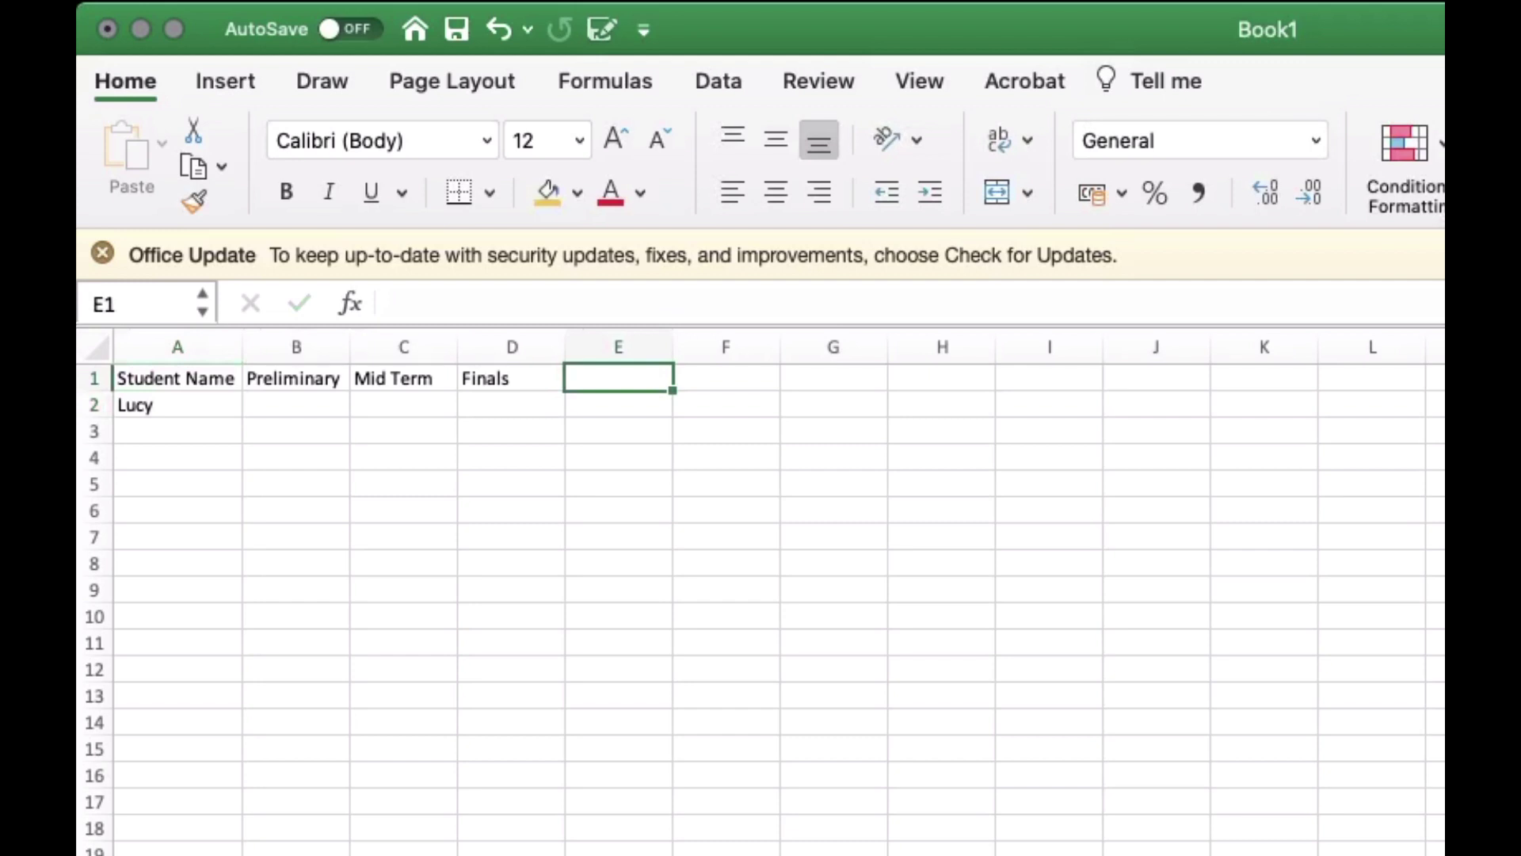
text(A)
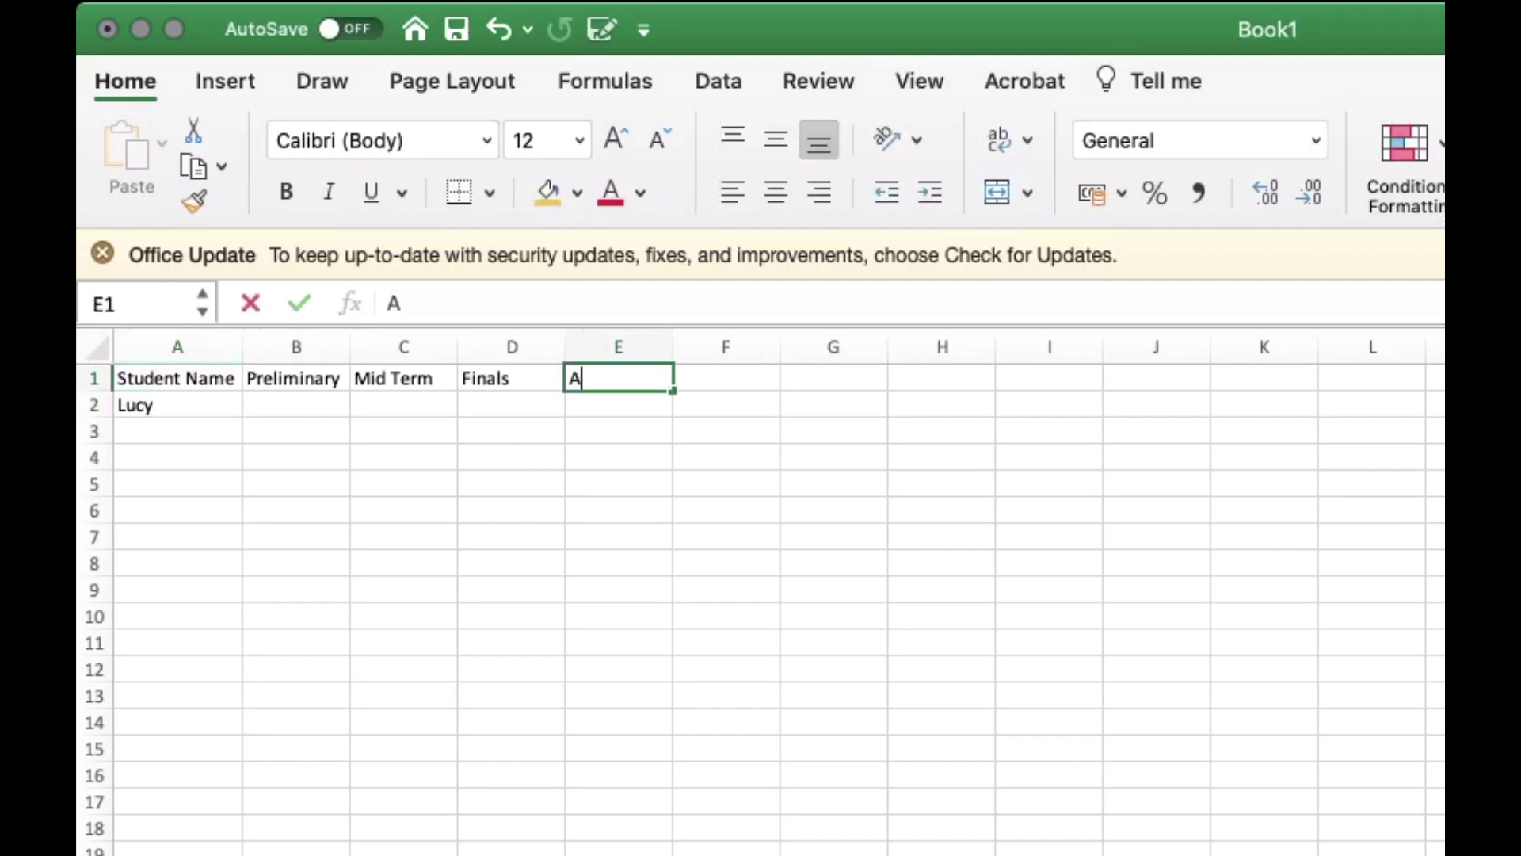
text(ve)
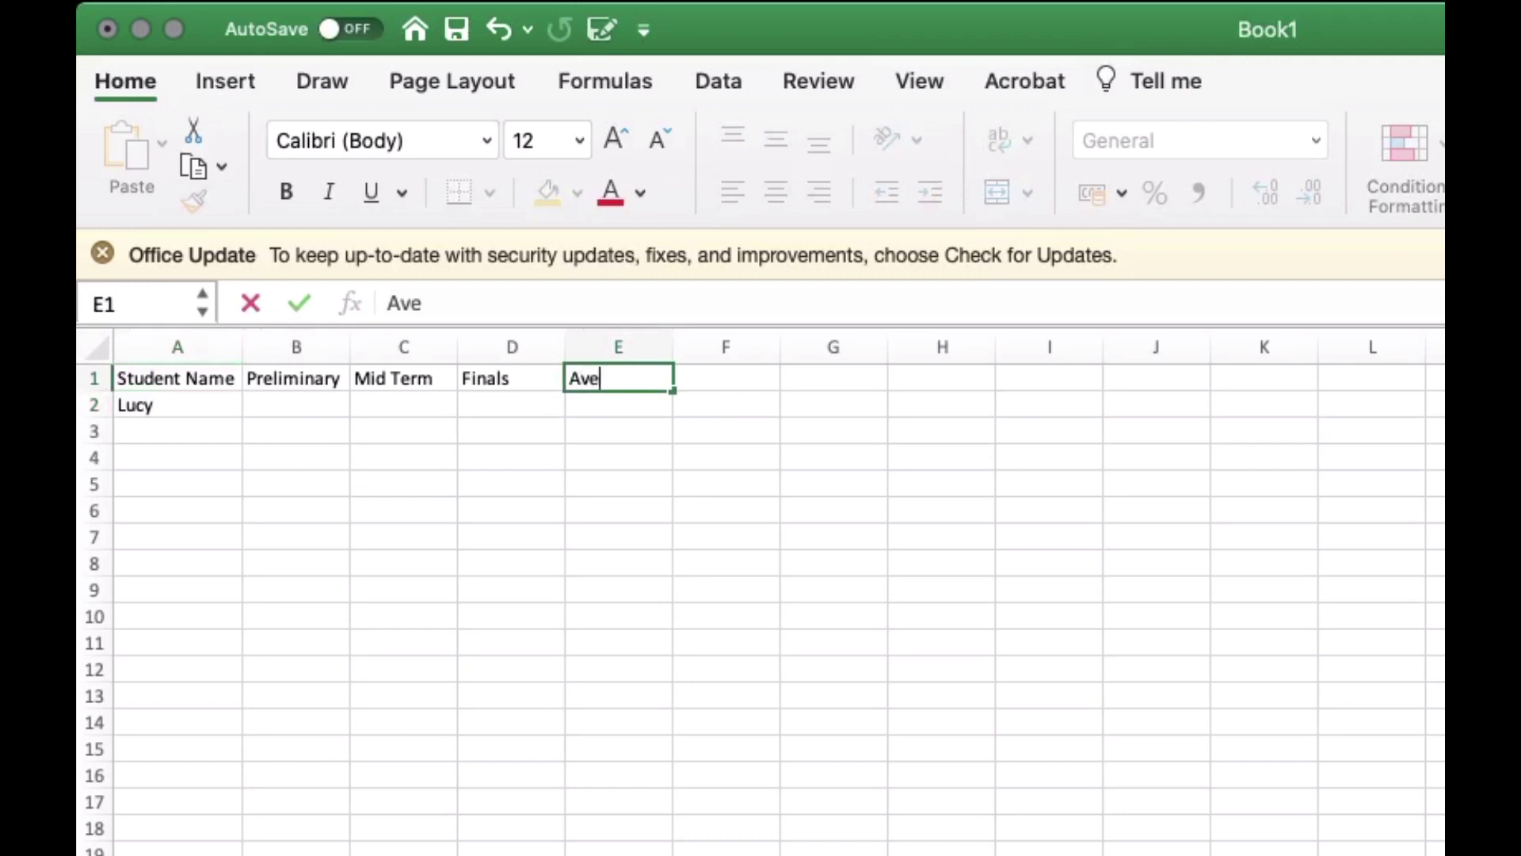
text(rage Score)
key(Return)
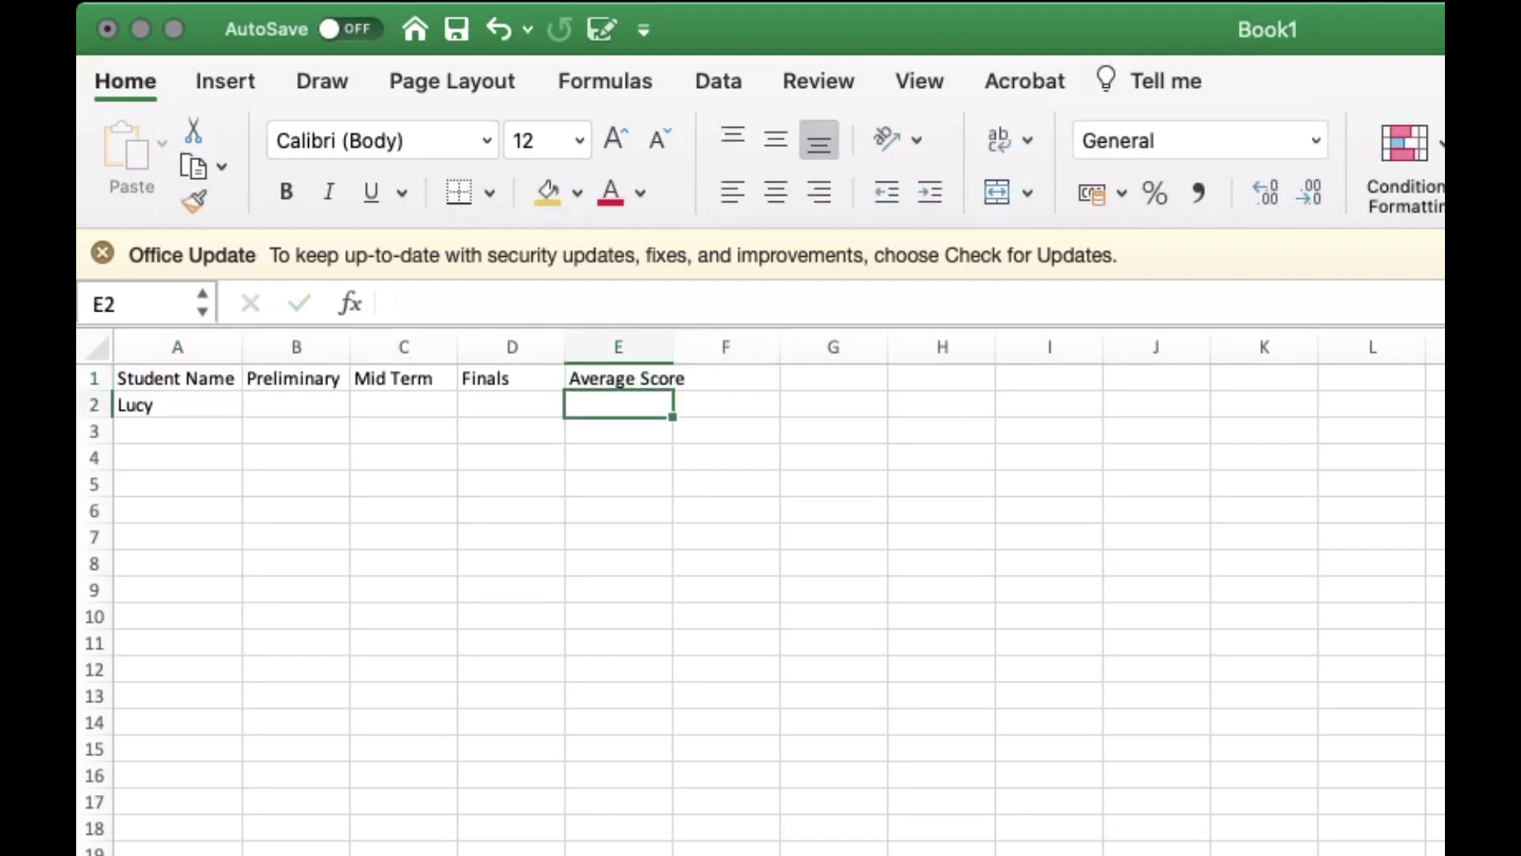
double_click(673, 348)
Step: Enter the first names of four more students in cells A3 to A6
click(178, 431)
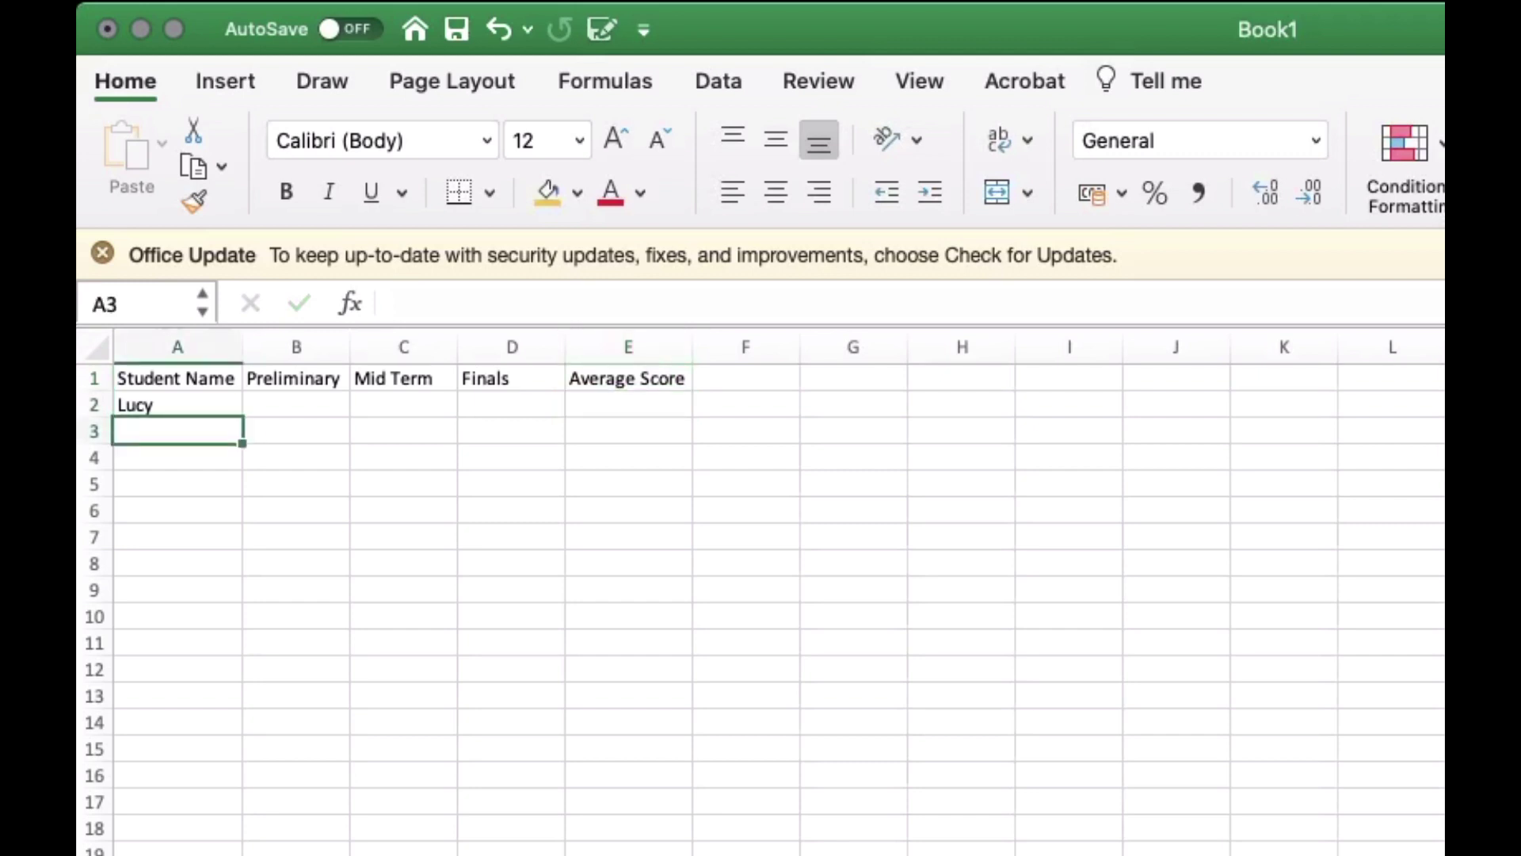
text(Mary)
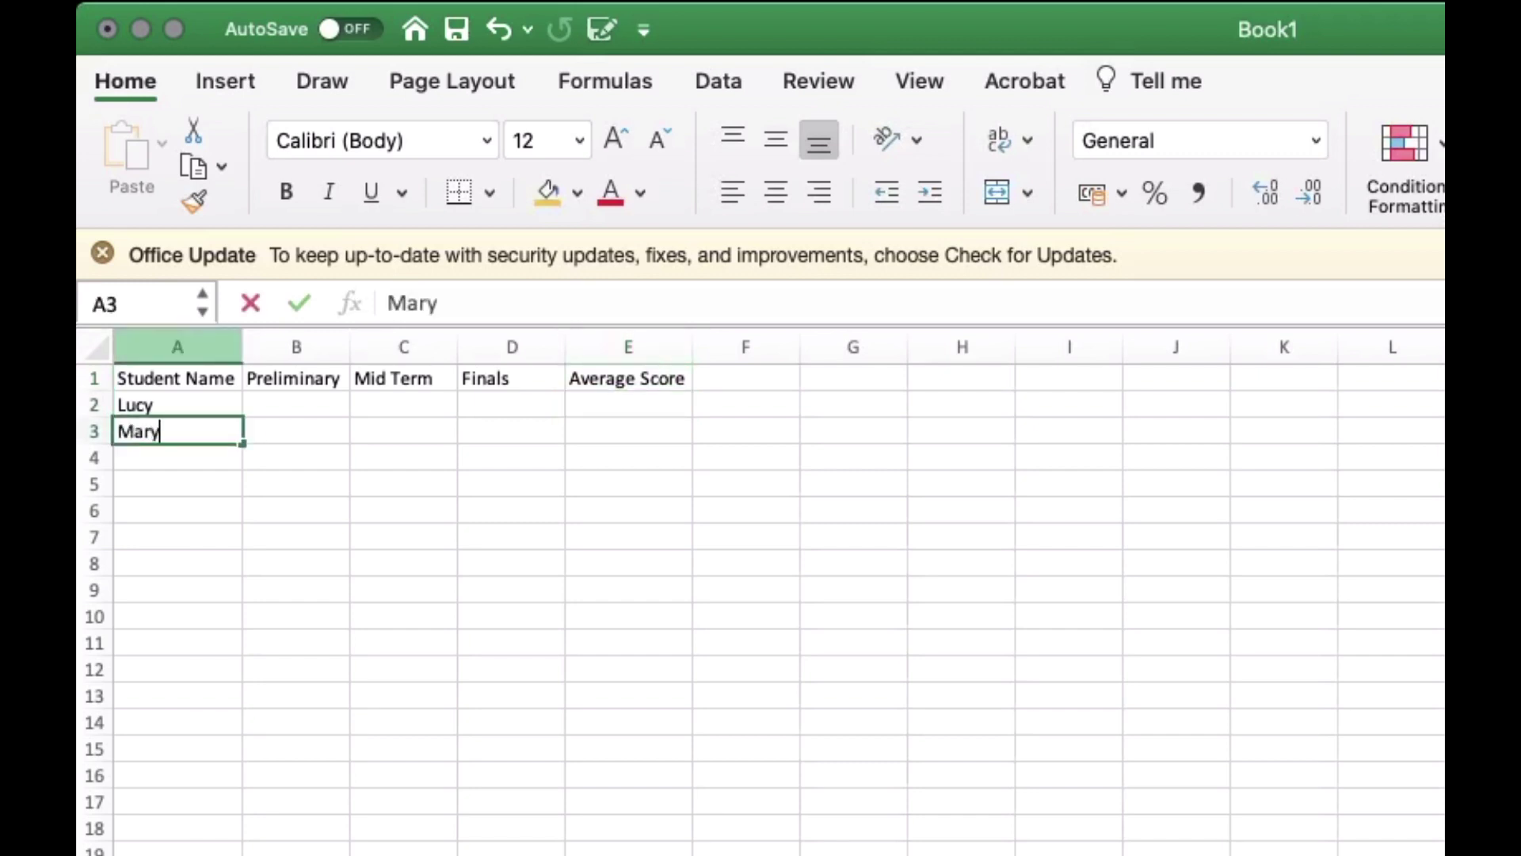
key(Return)
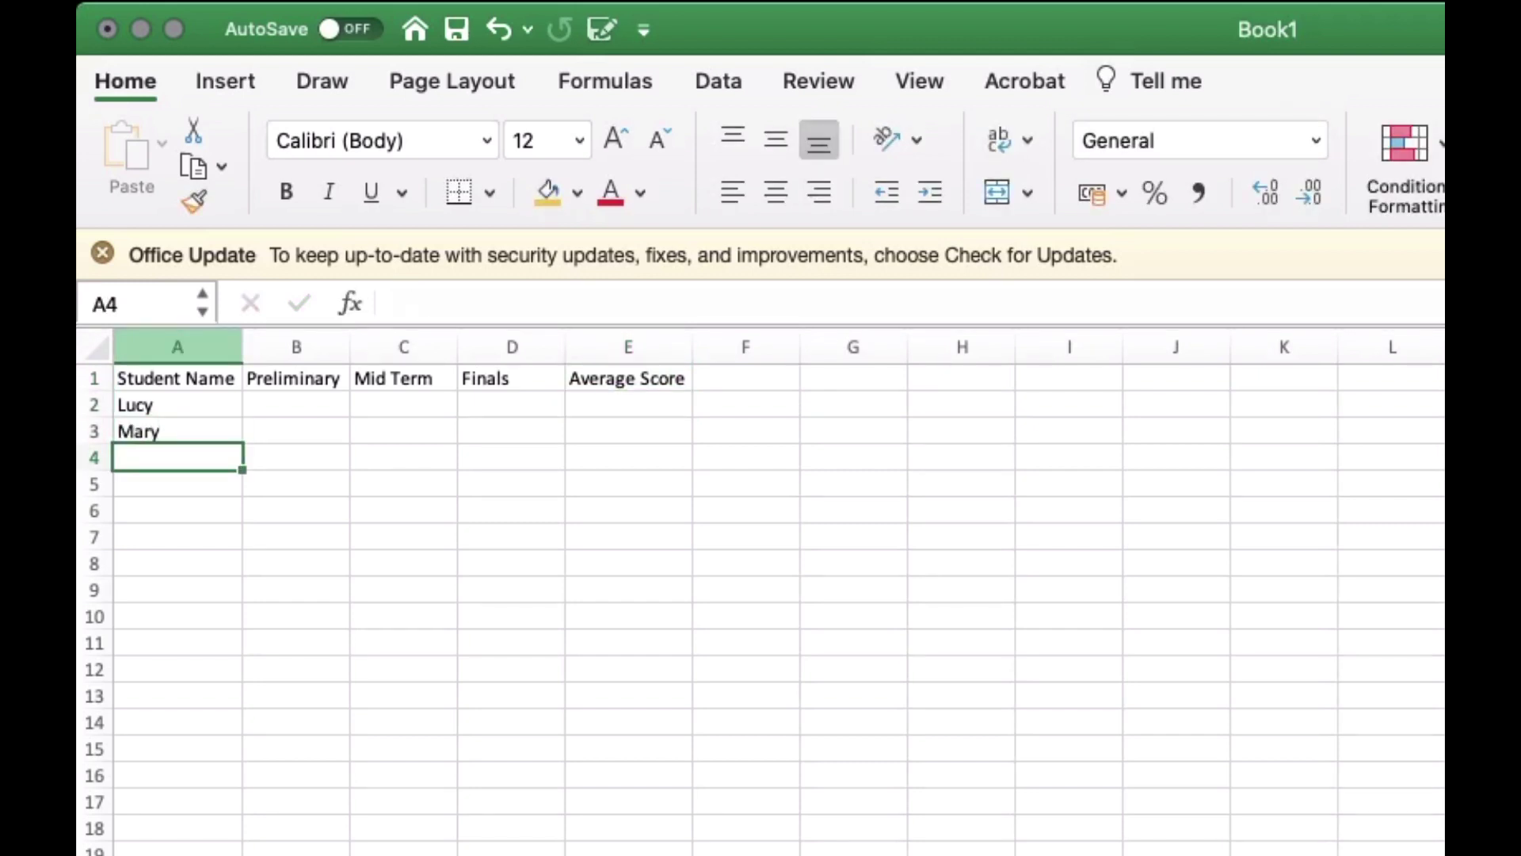
text(John)
key(Return)
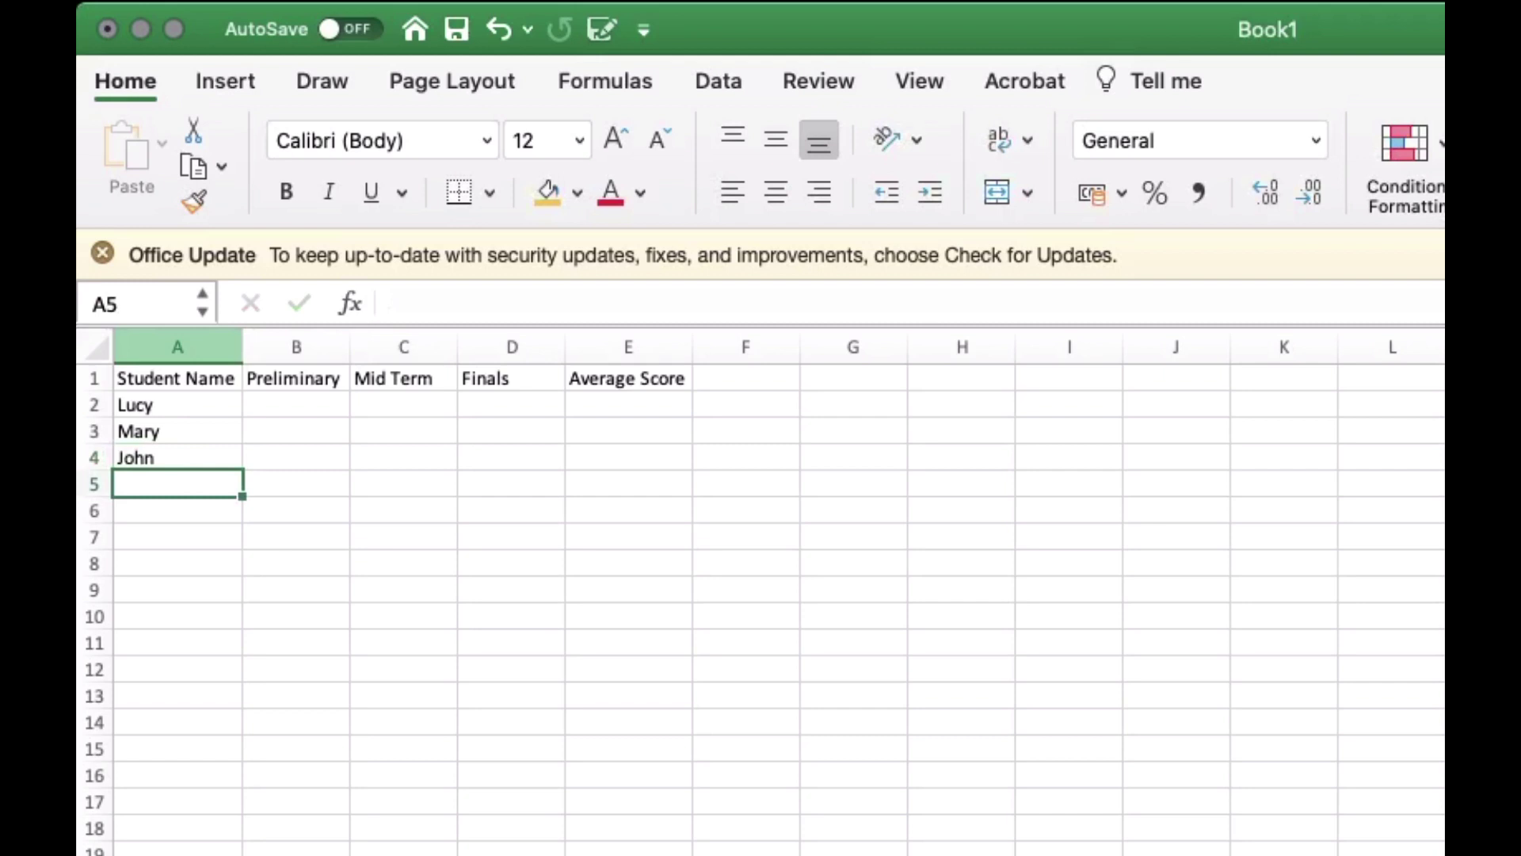
text(Christine)
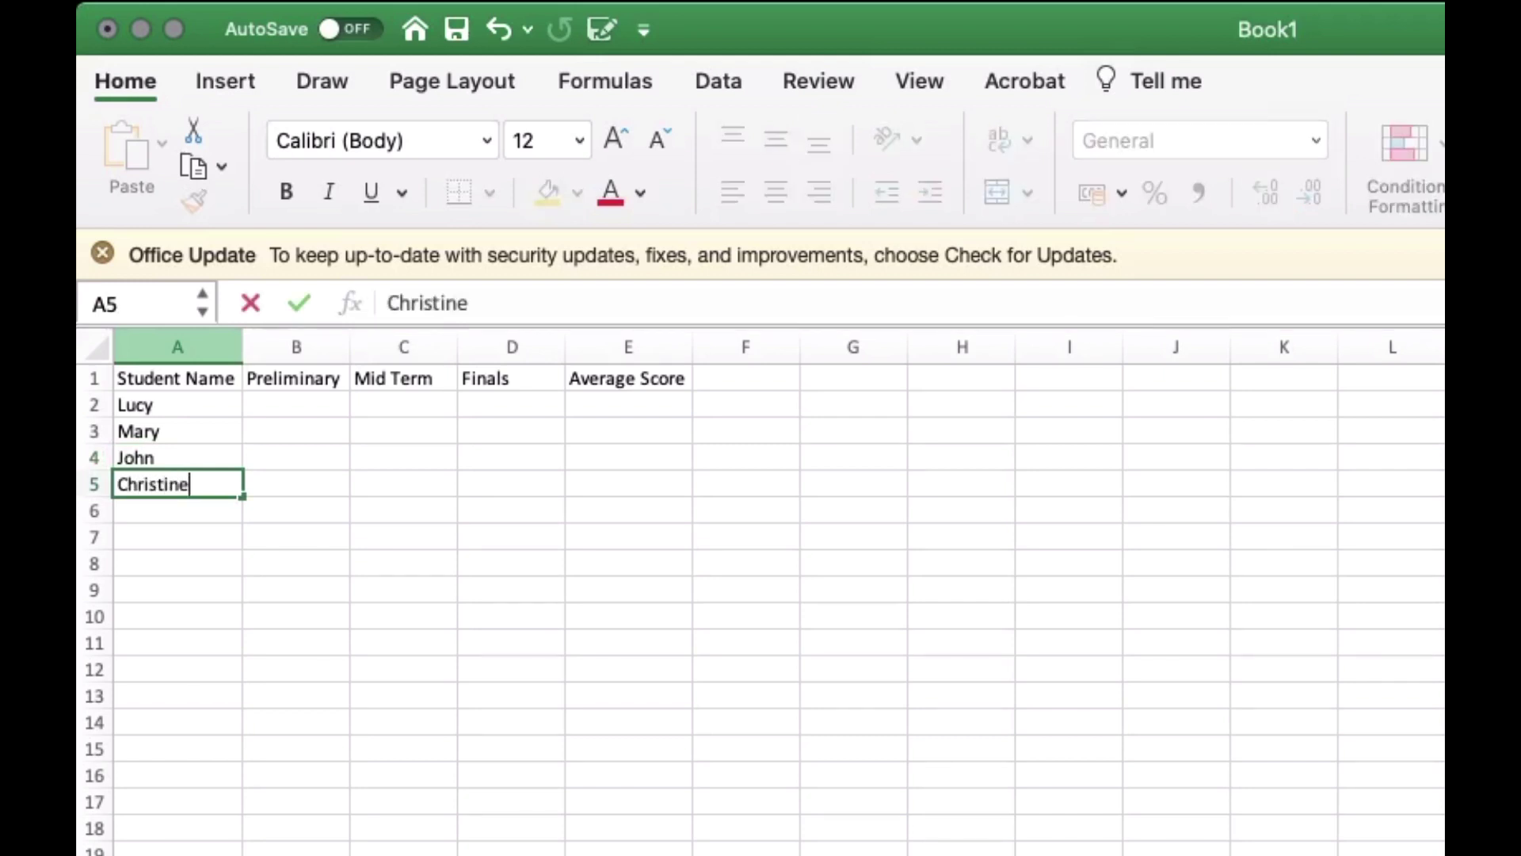
key(Return)
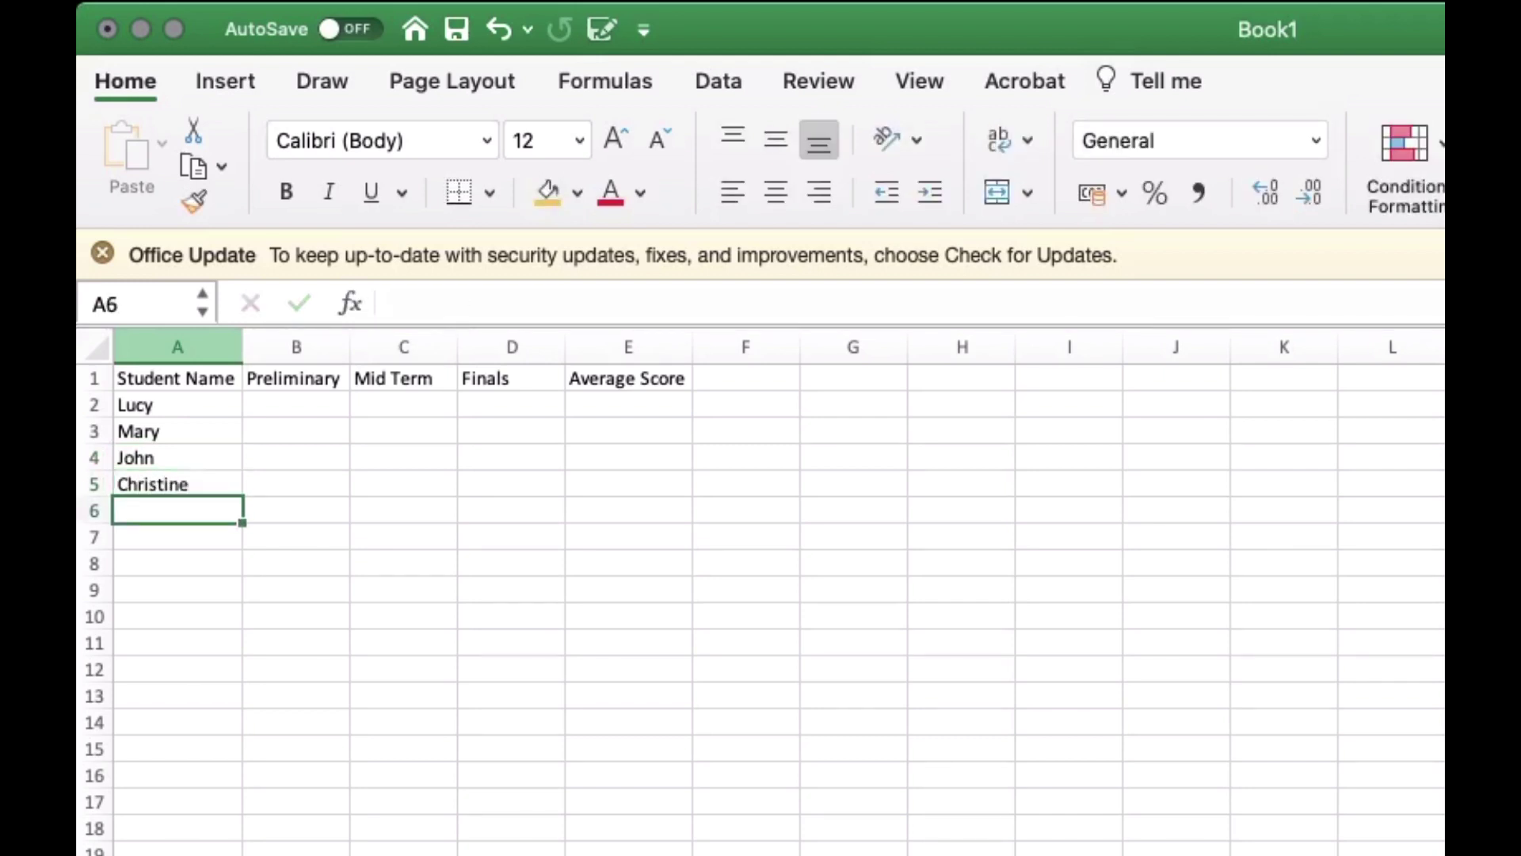
text(Robert)
key(Return)
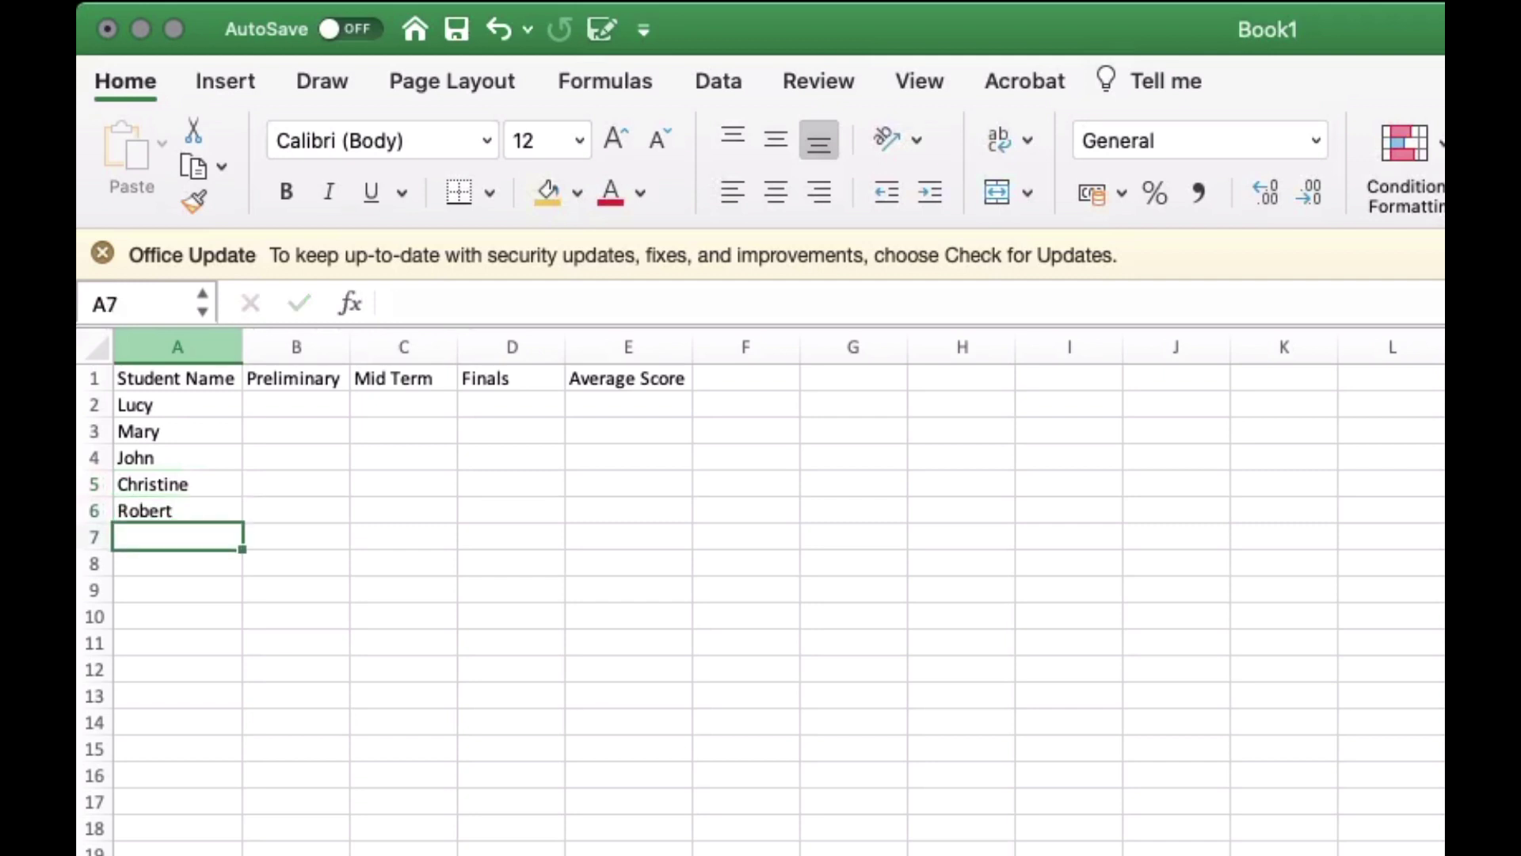
Step: Fill the Preliminary scores in B2 to B6 with 70, 90, 86, 89 and 98
click(297, 405)
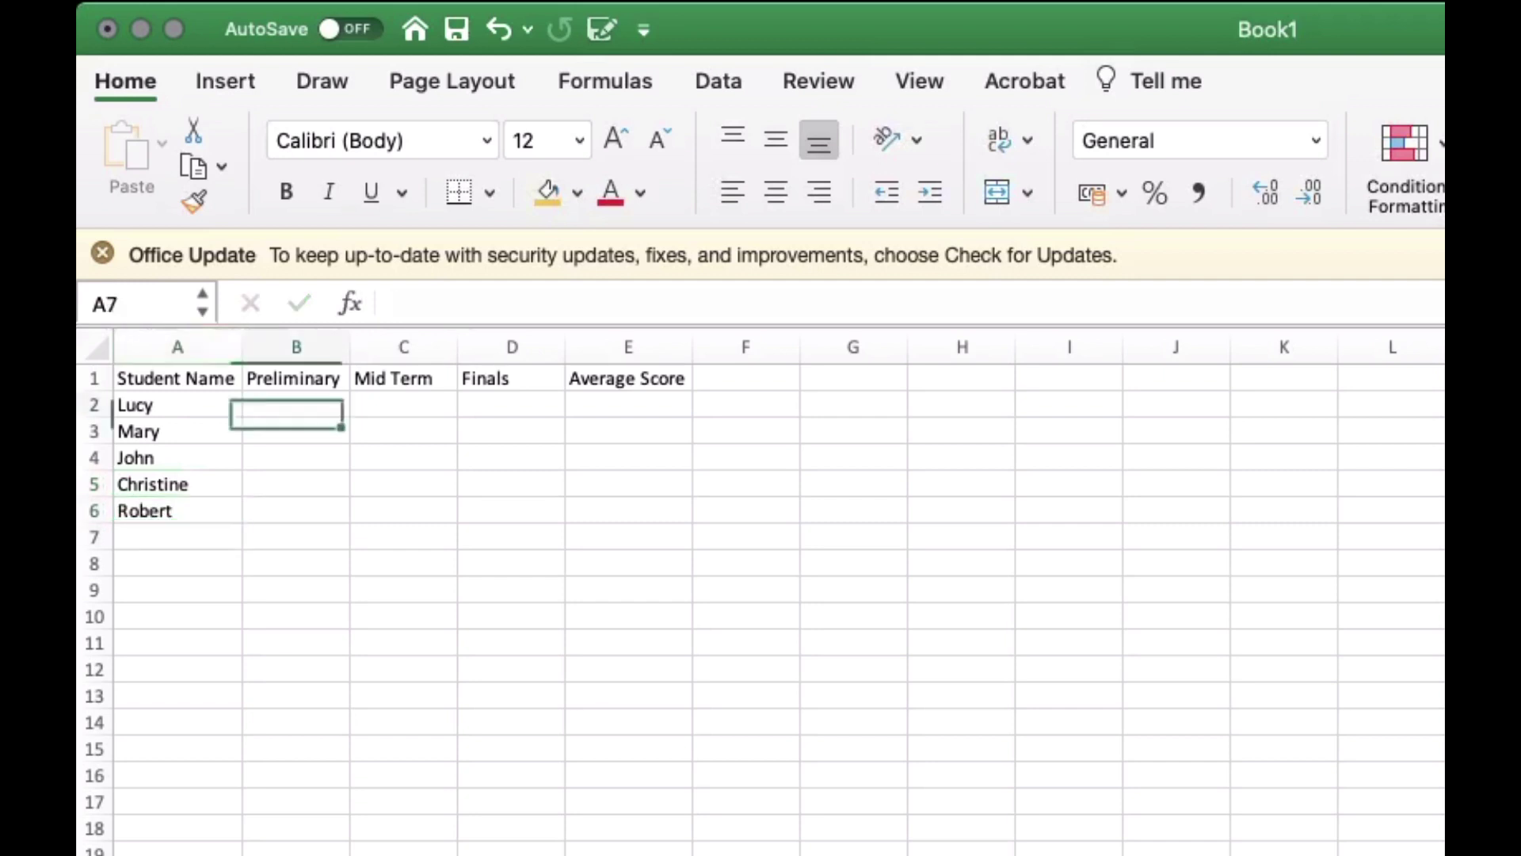
text(70)
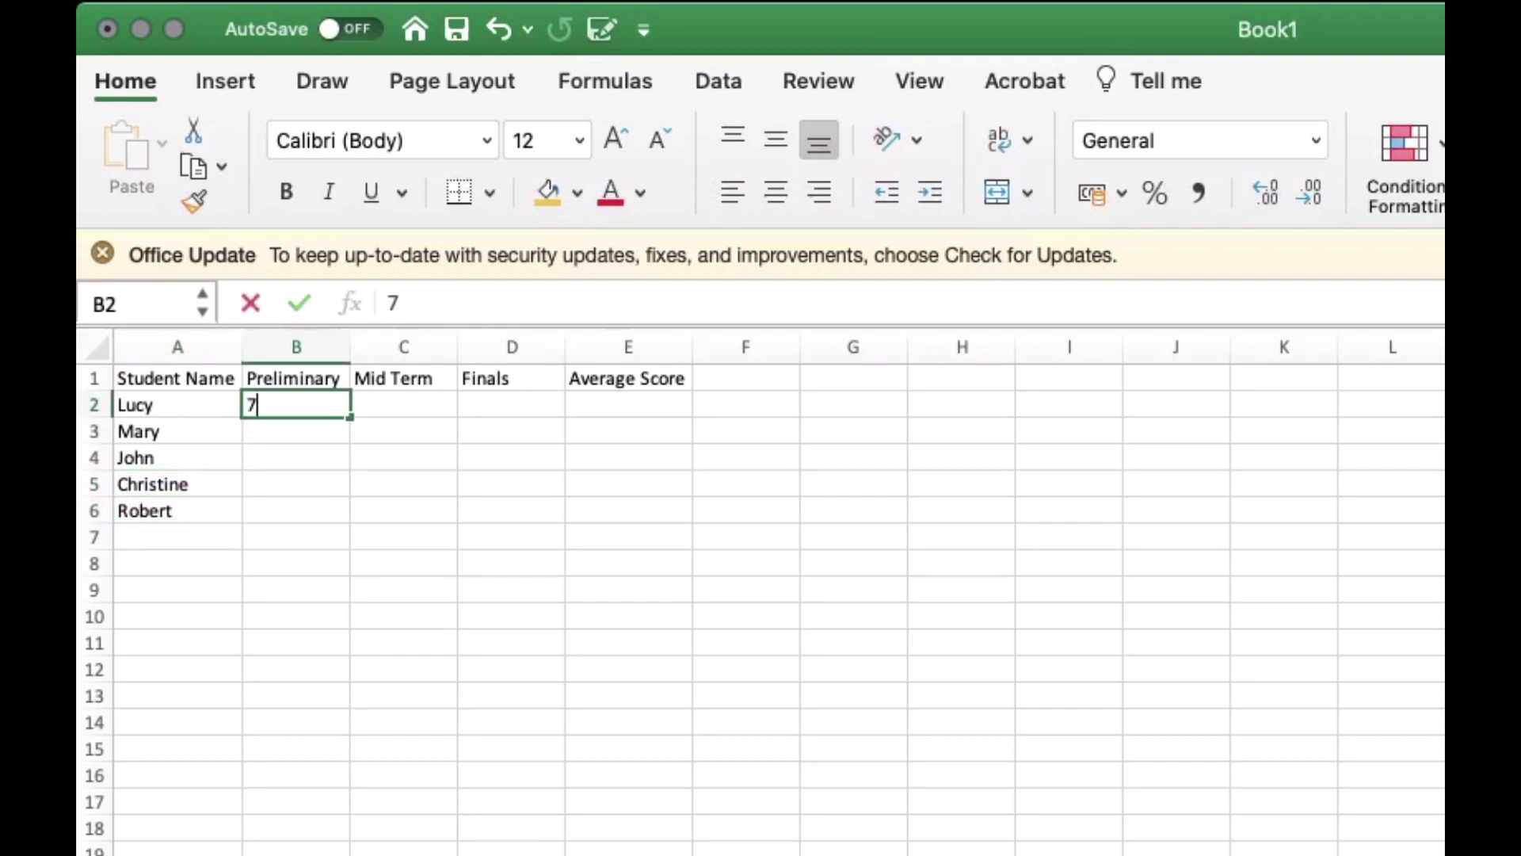
key(Return)
text(75)
key(BackSpace)
key(BackSpace)
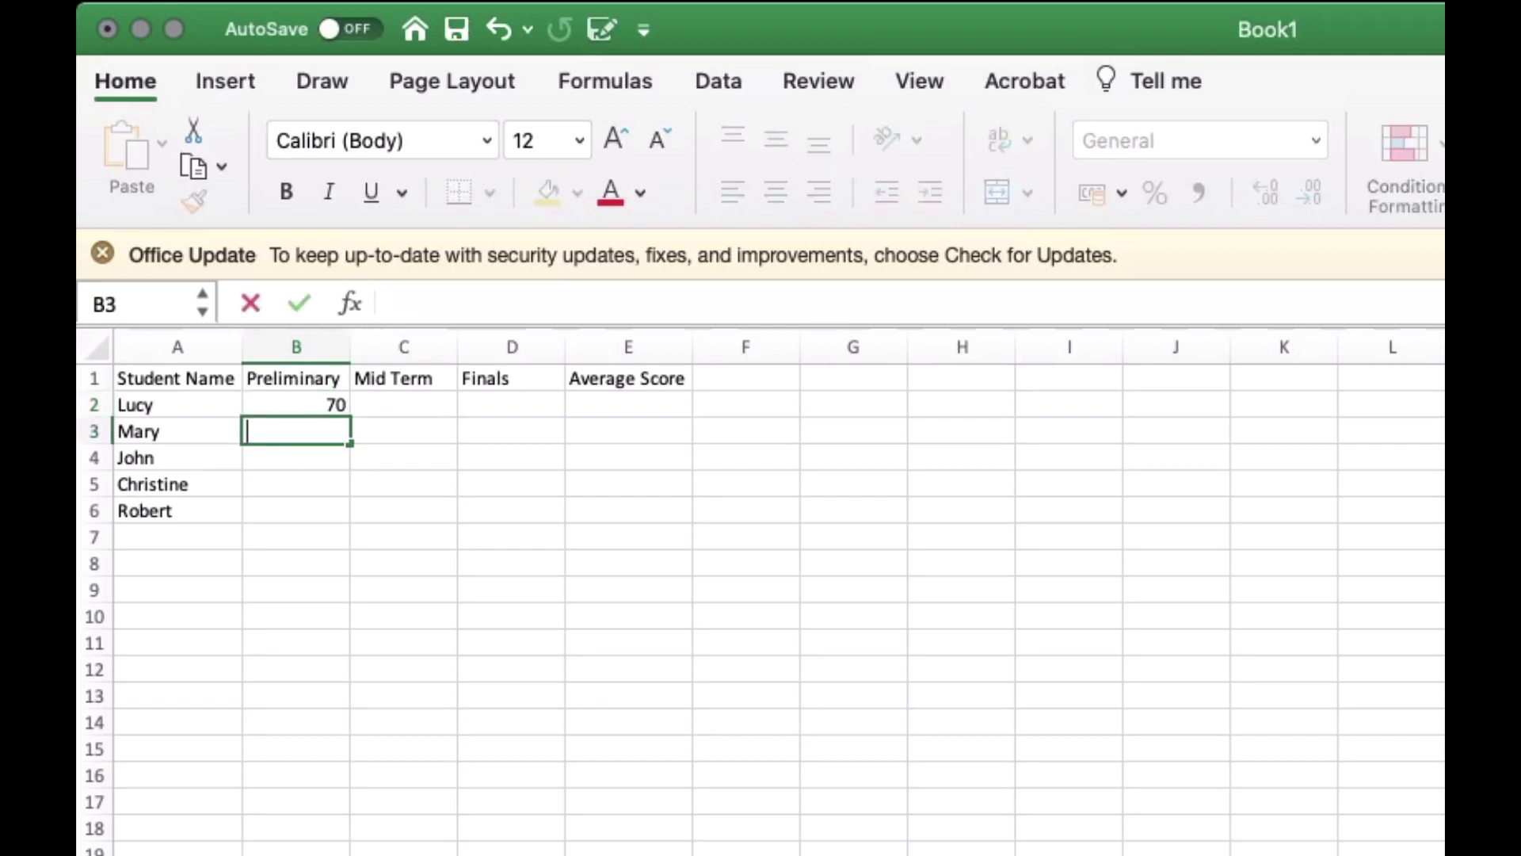
text(90)
key(Return)
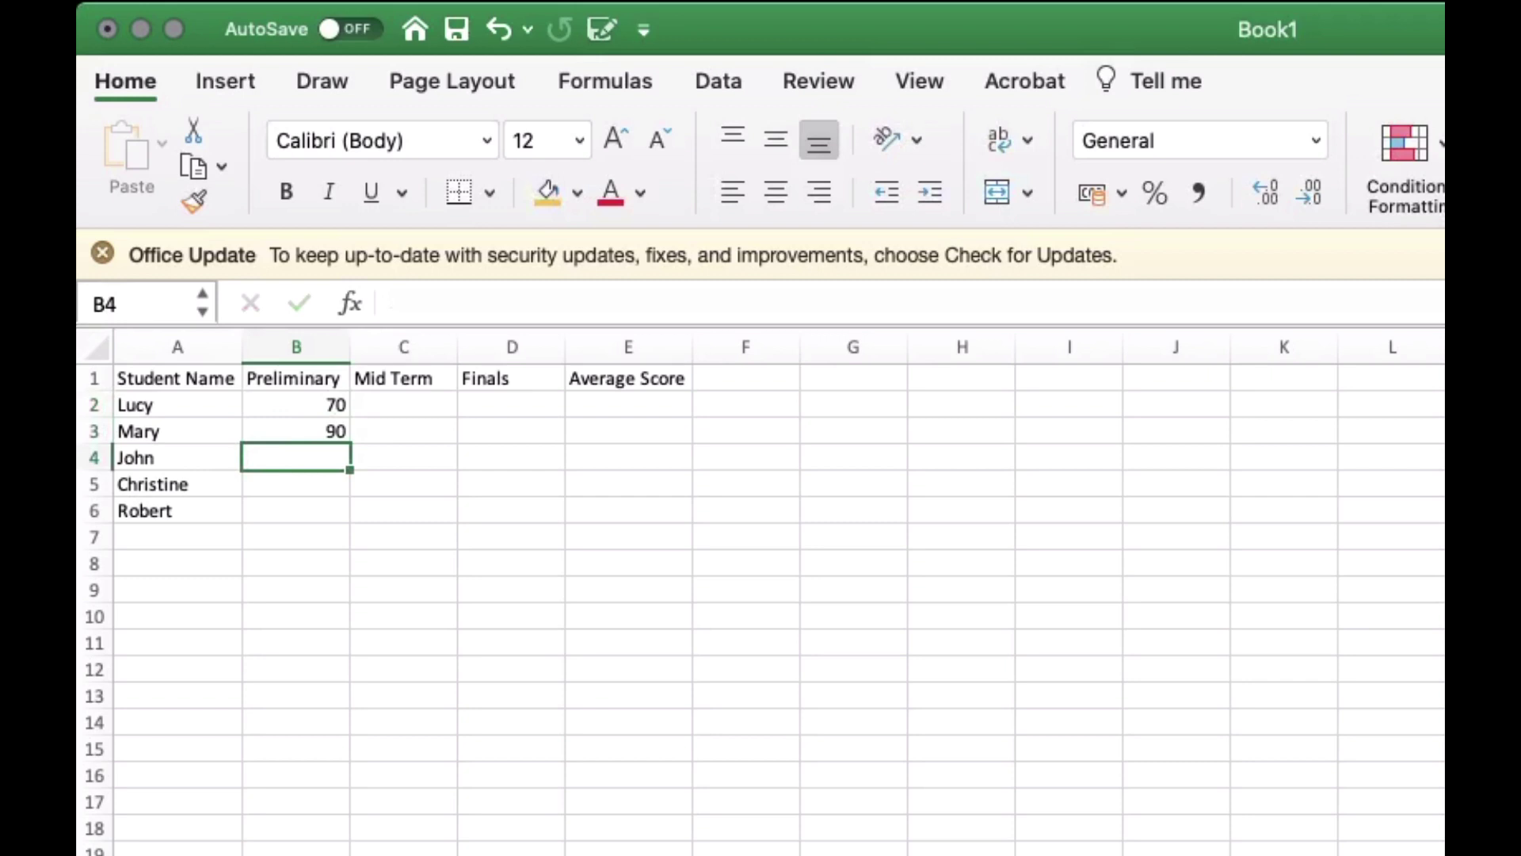
text(86)
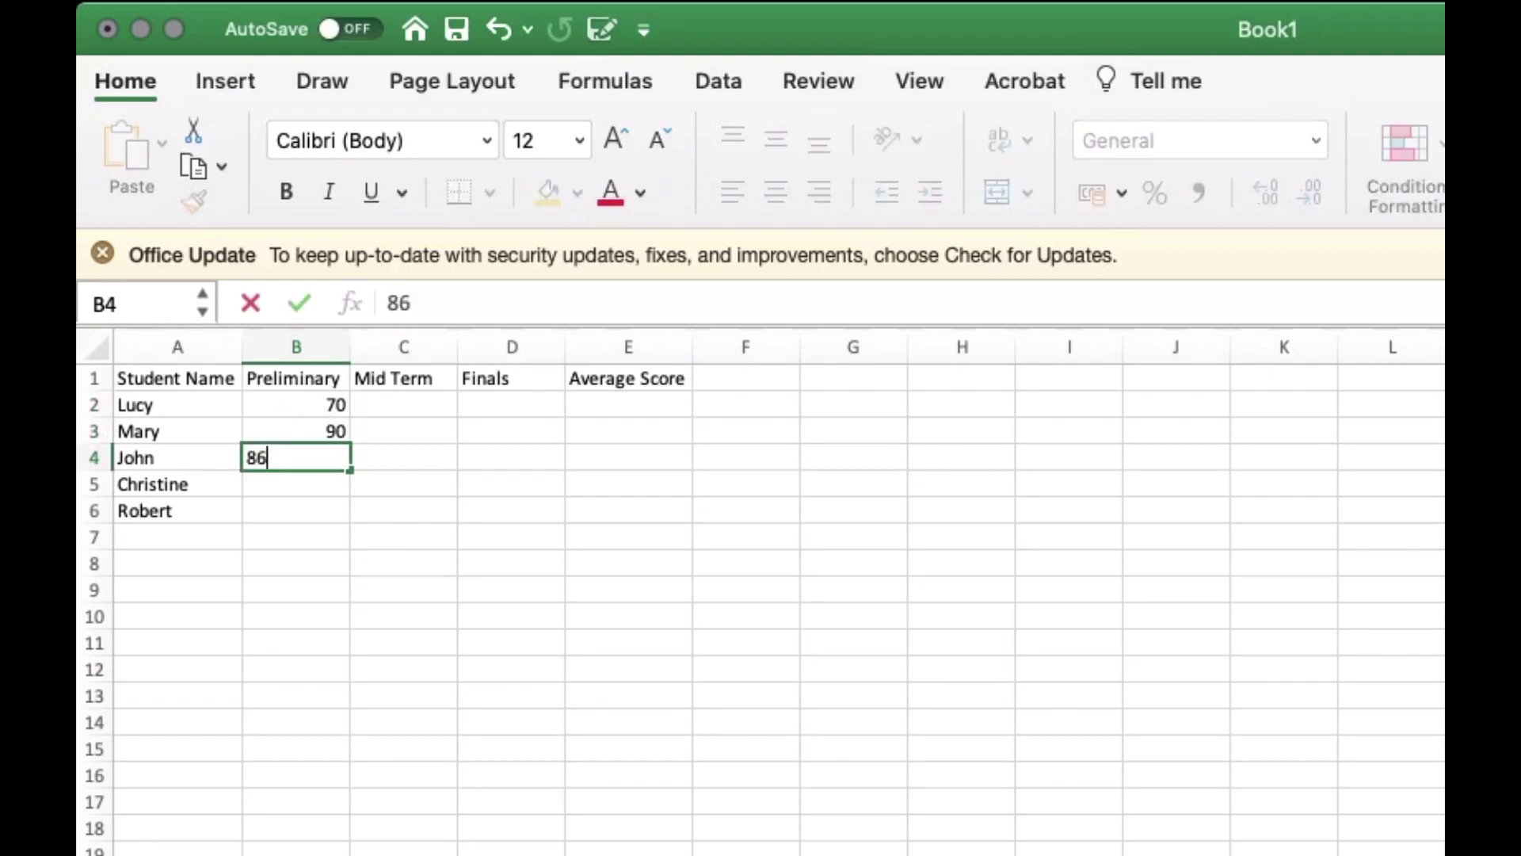
key(Return)
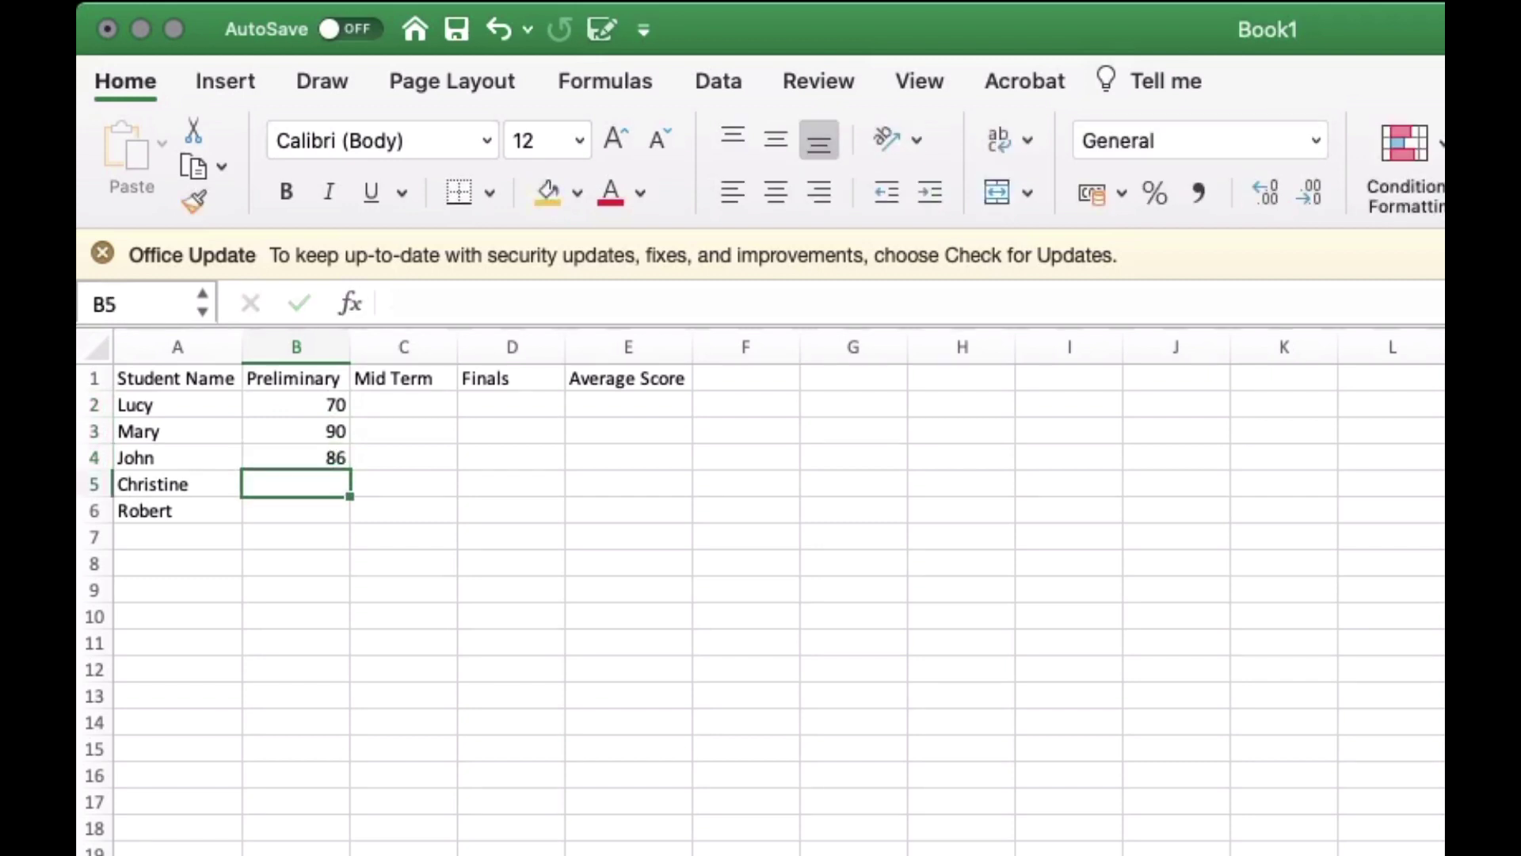
text(89)
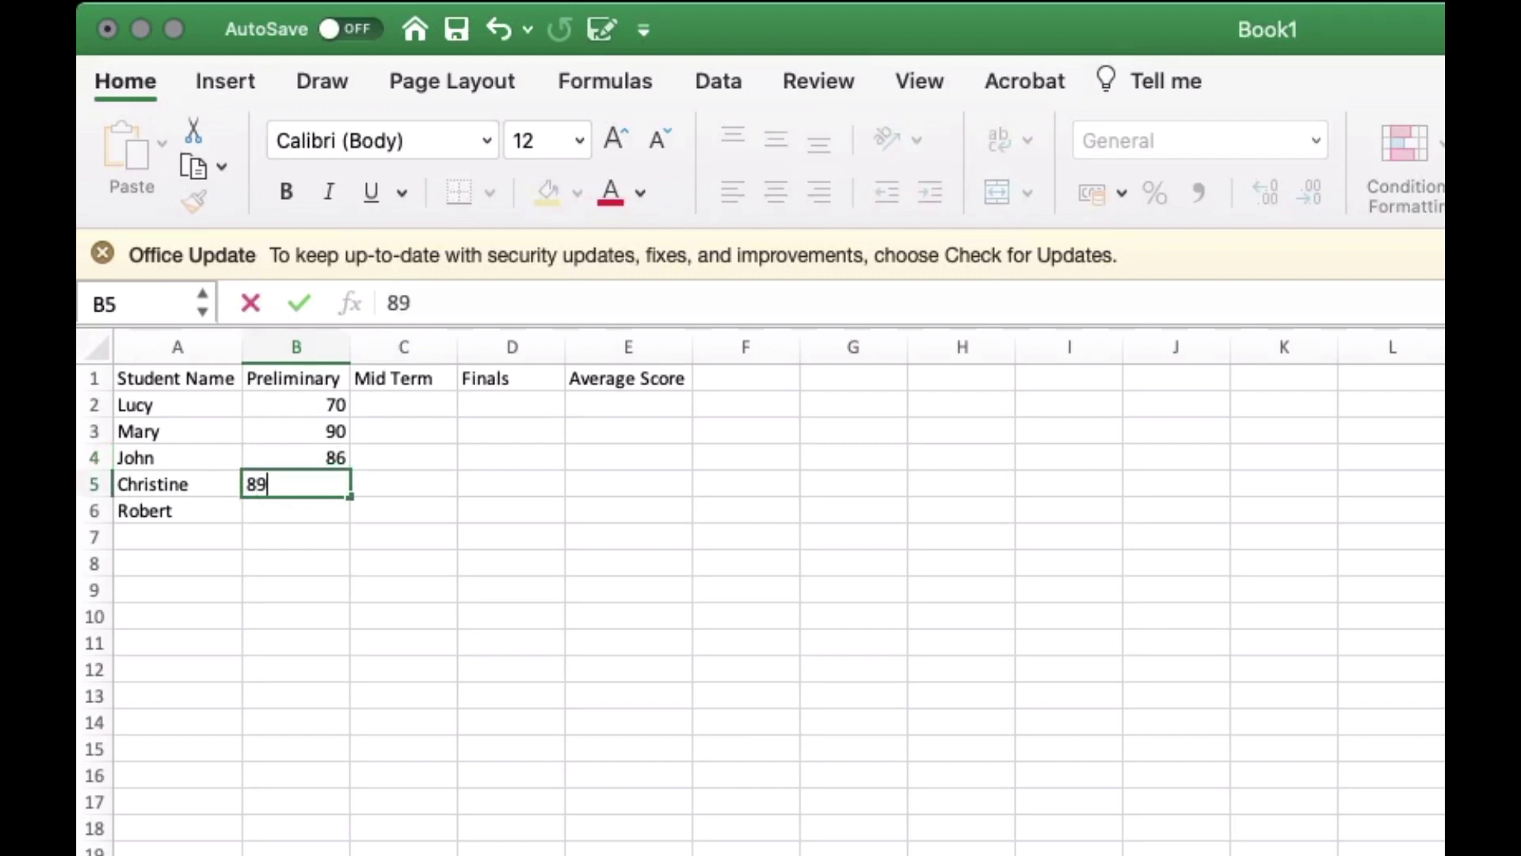
key(Return)
text(98)
key(Tab)
Step: Fill the Mid Term scores in C2 to C6 with 90, 87, 70, 90 and 100
key(Up)
key(Up)
key(Up)
key(Up)
key(Up)
key(Down)
text(9)
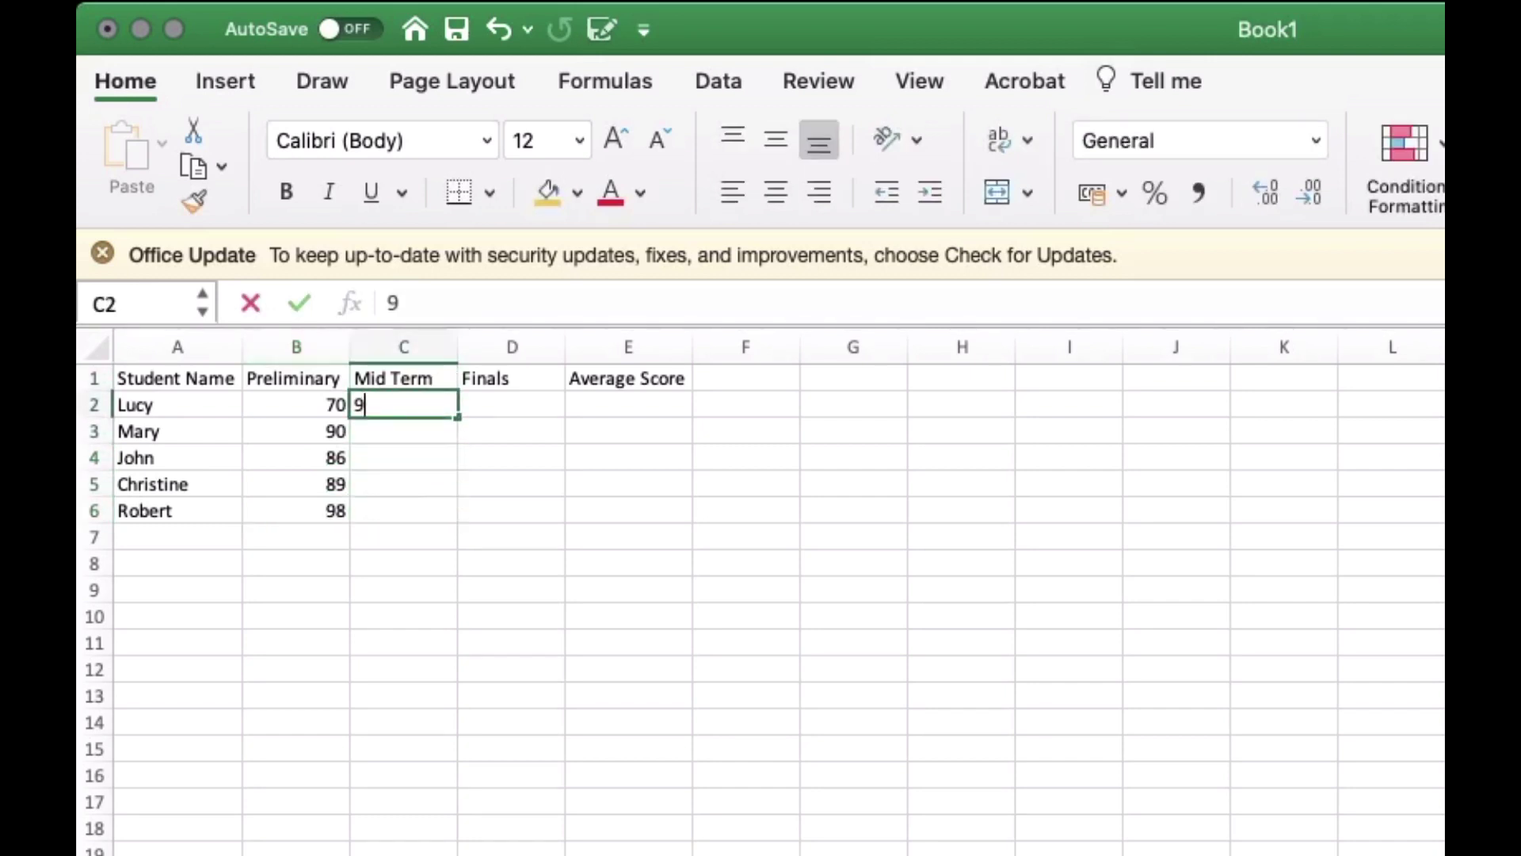
text(0)
key(Return)
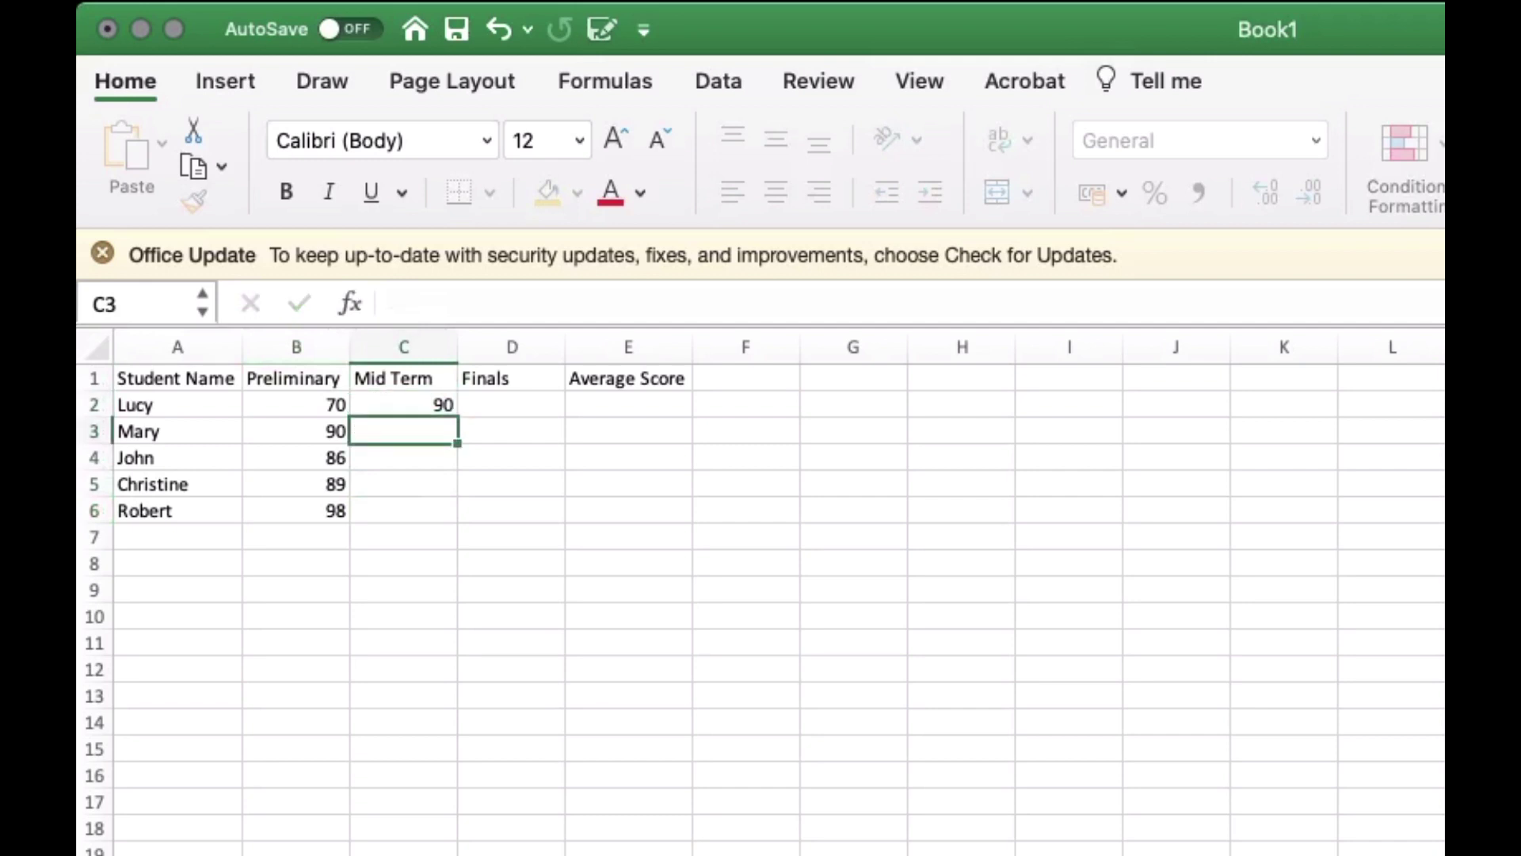
text(87)
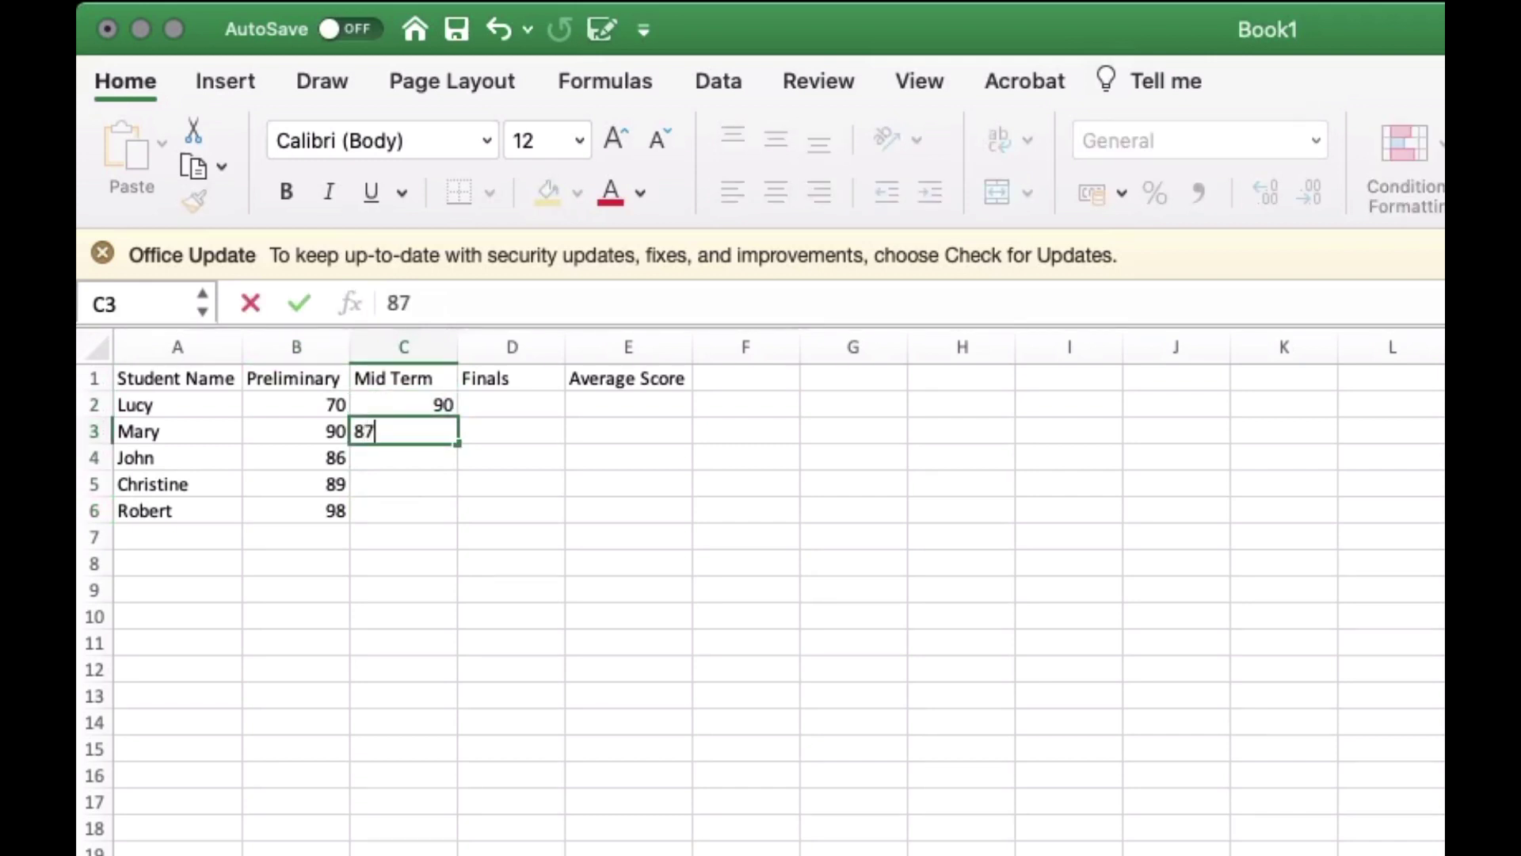
key(Return)
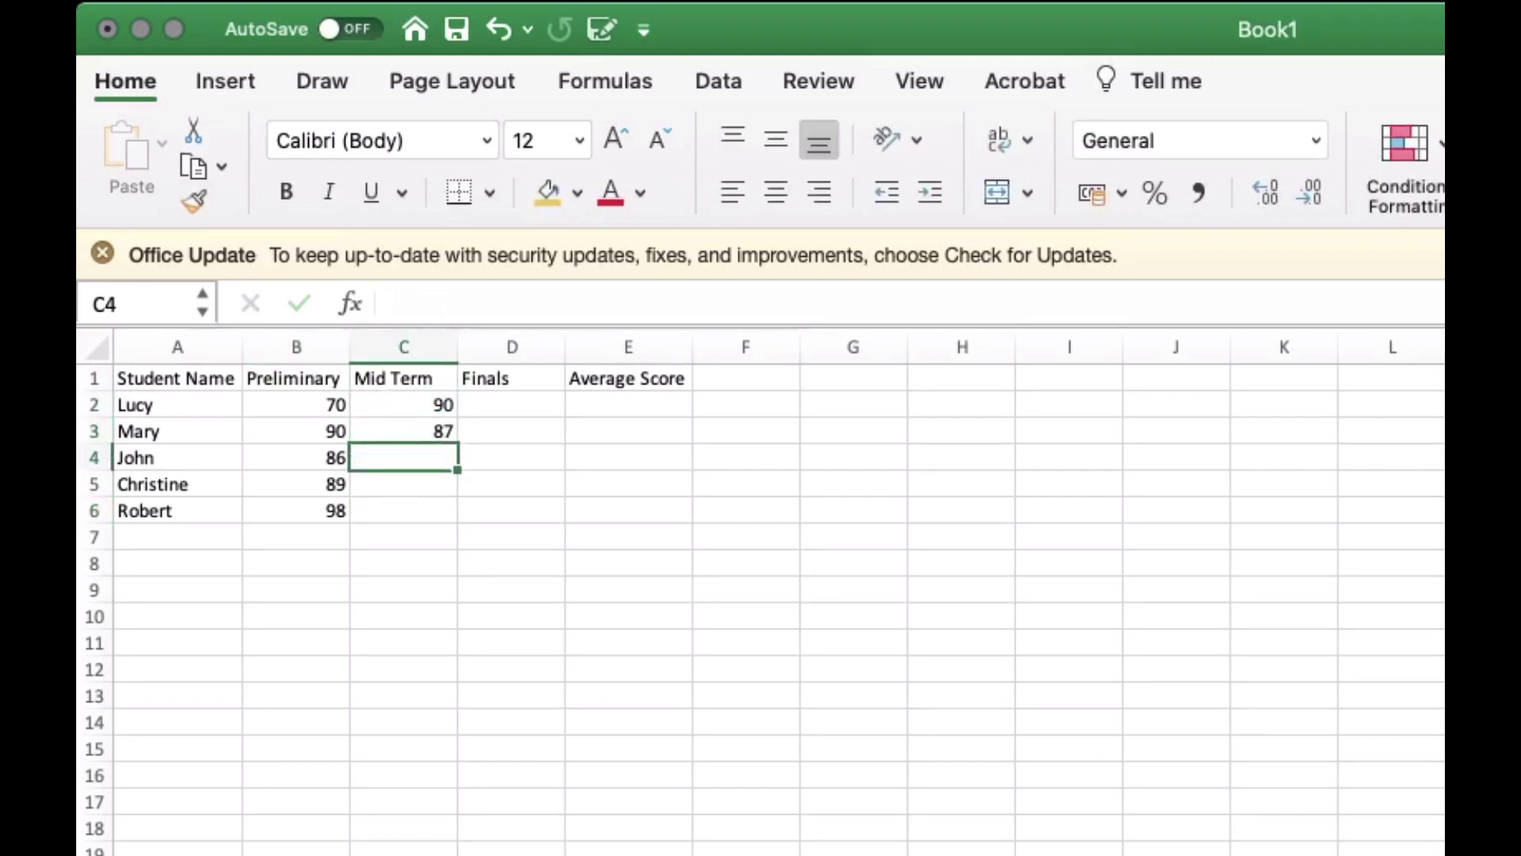
text(6)
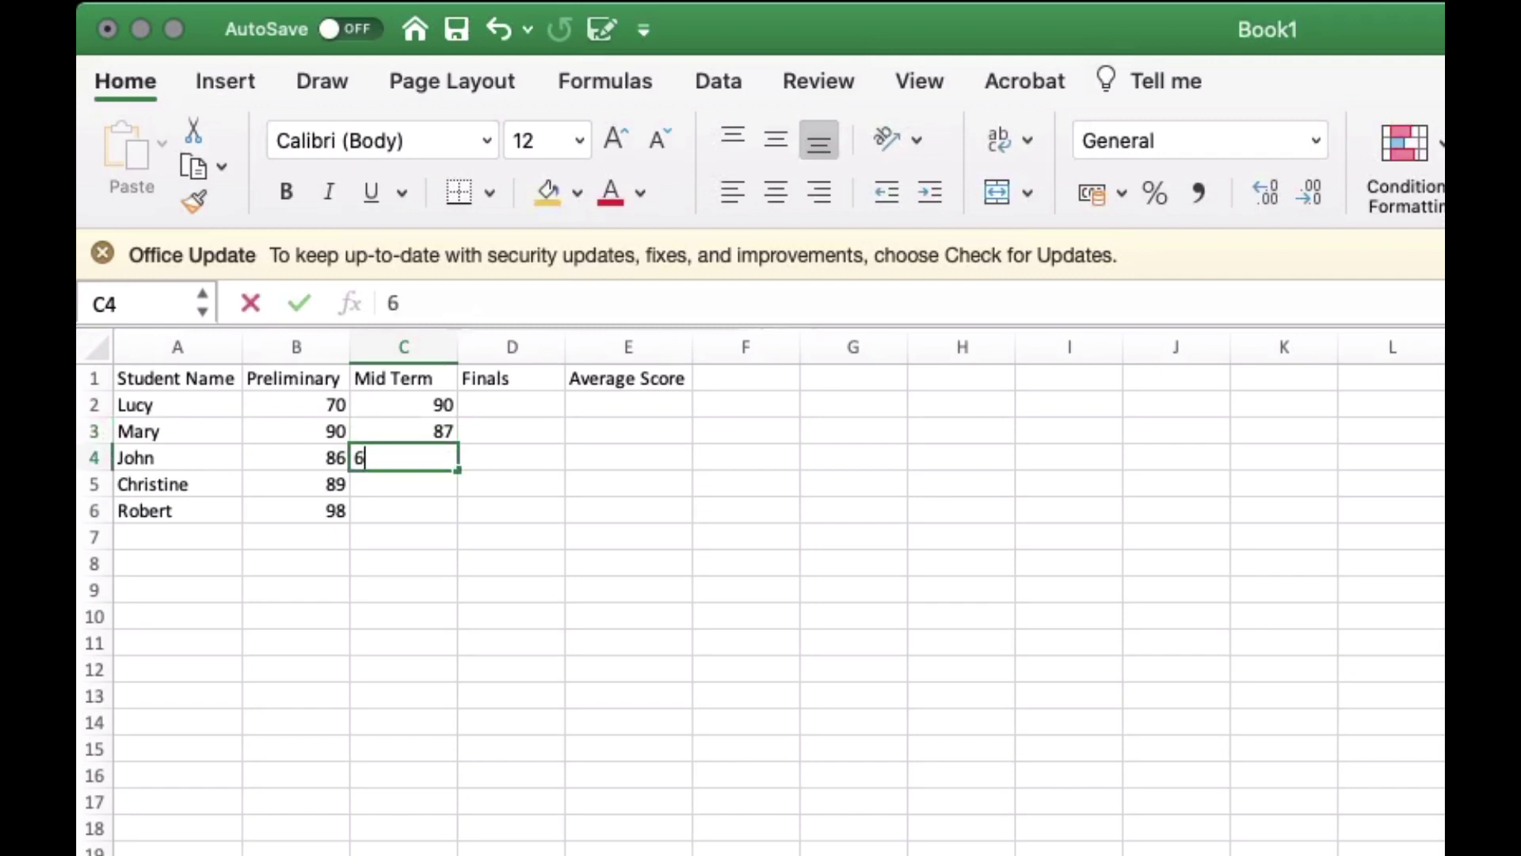
key(BackSpace)
text(70)
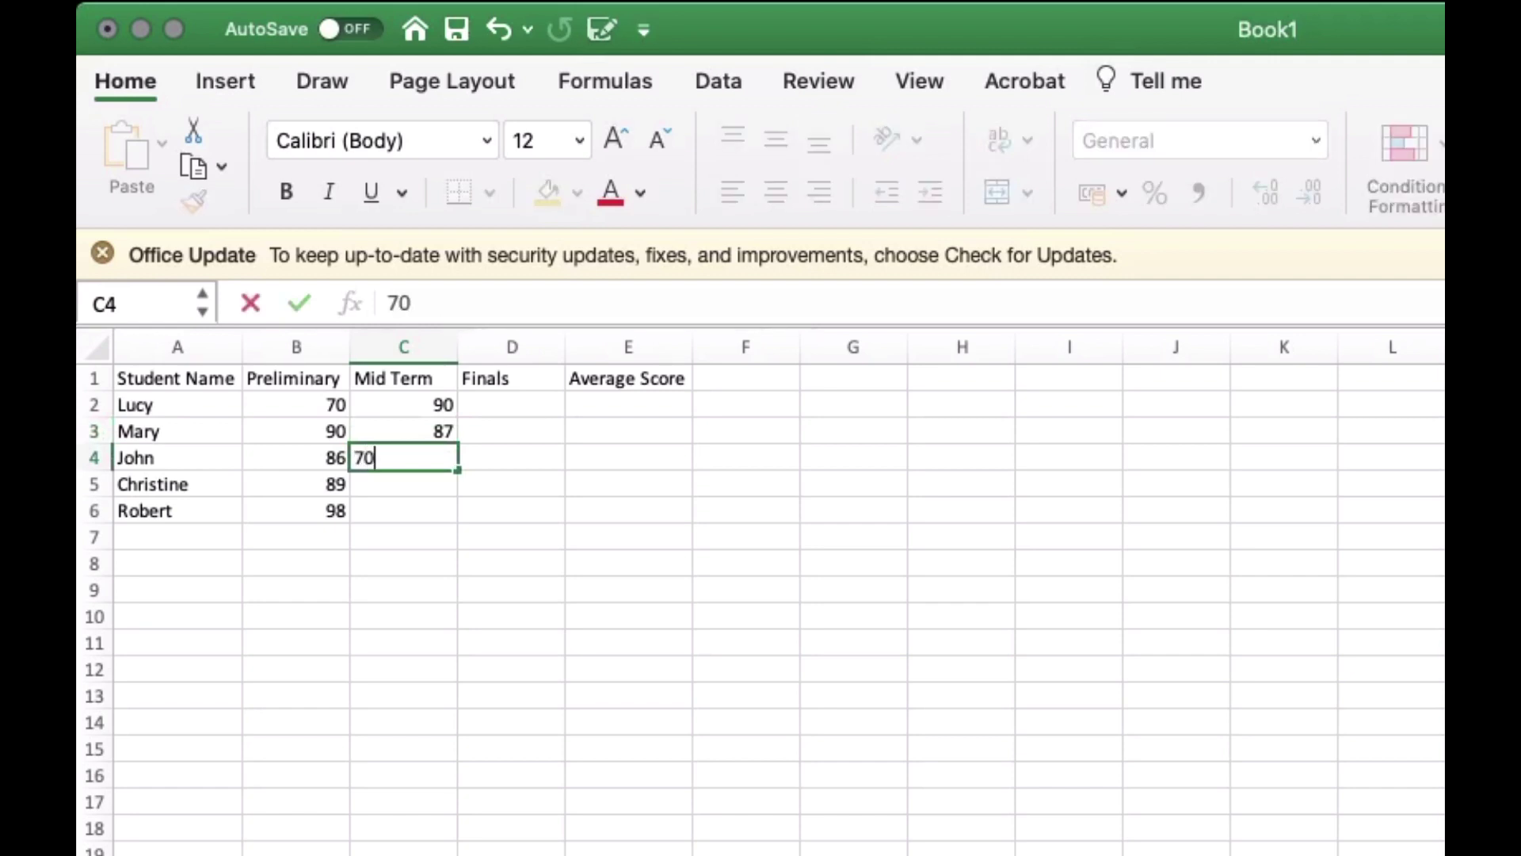
key(Return)
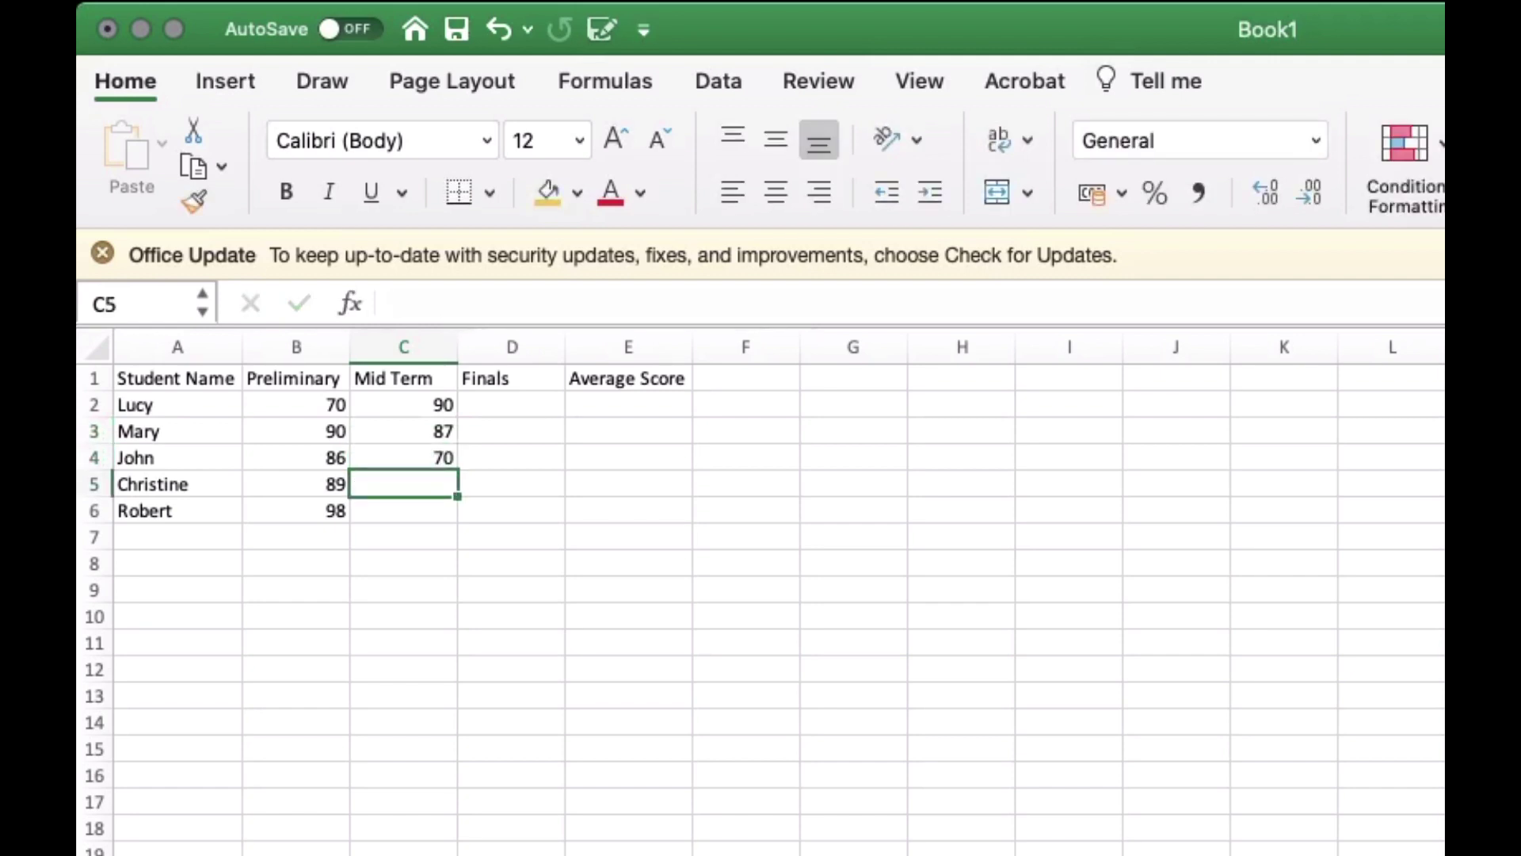
text(90)
key(Return)
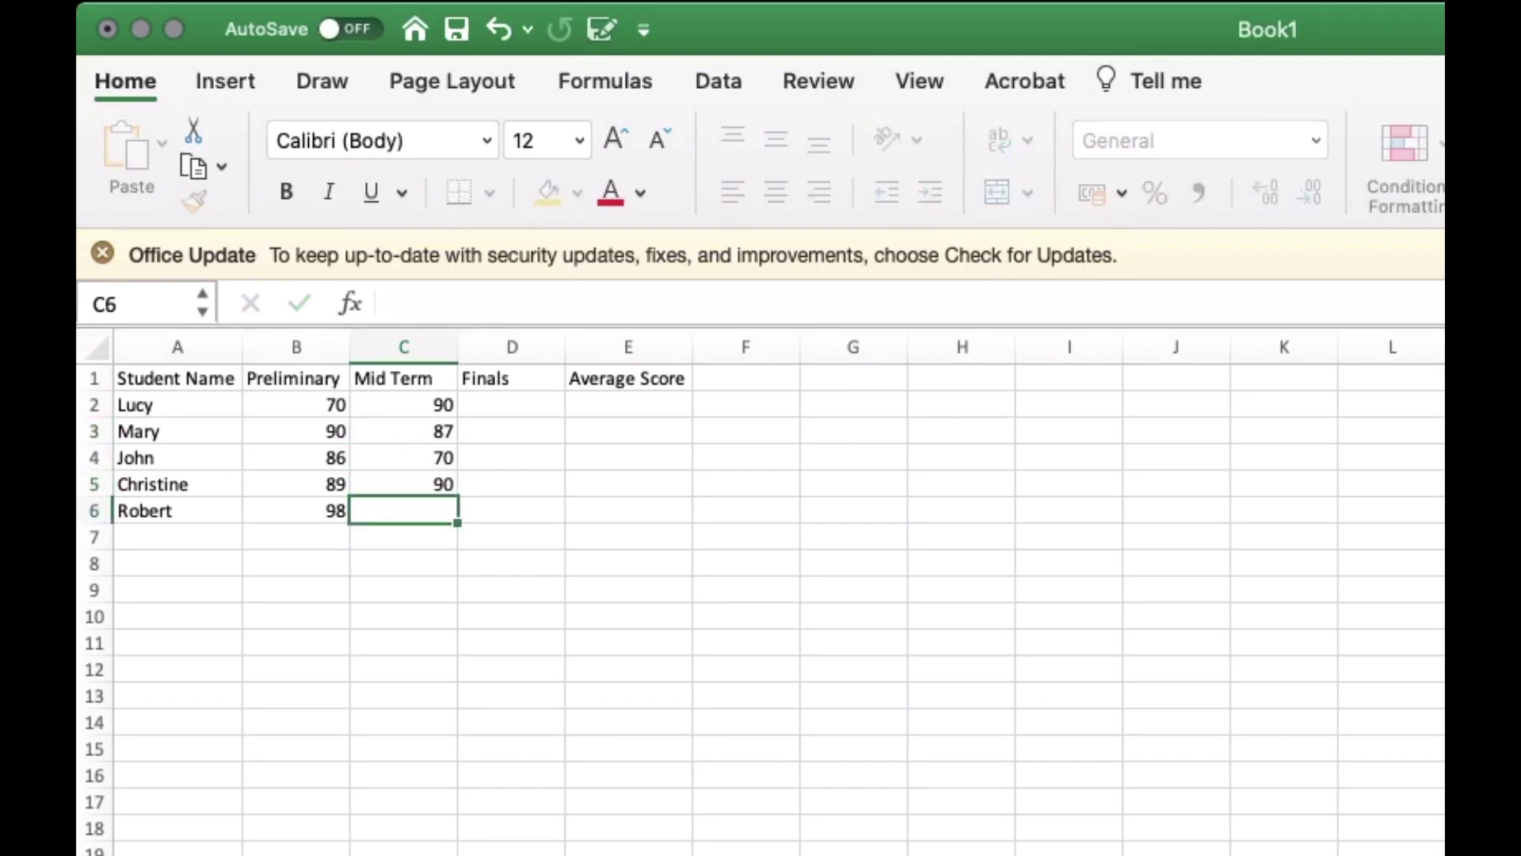
text(100)
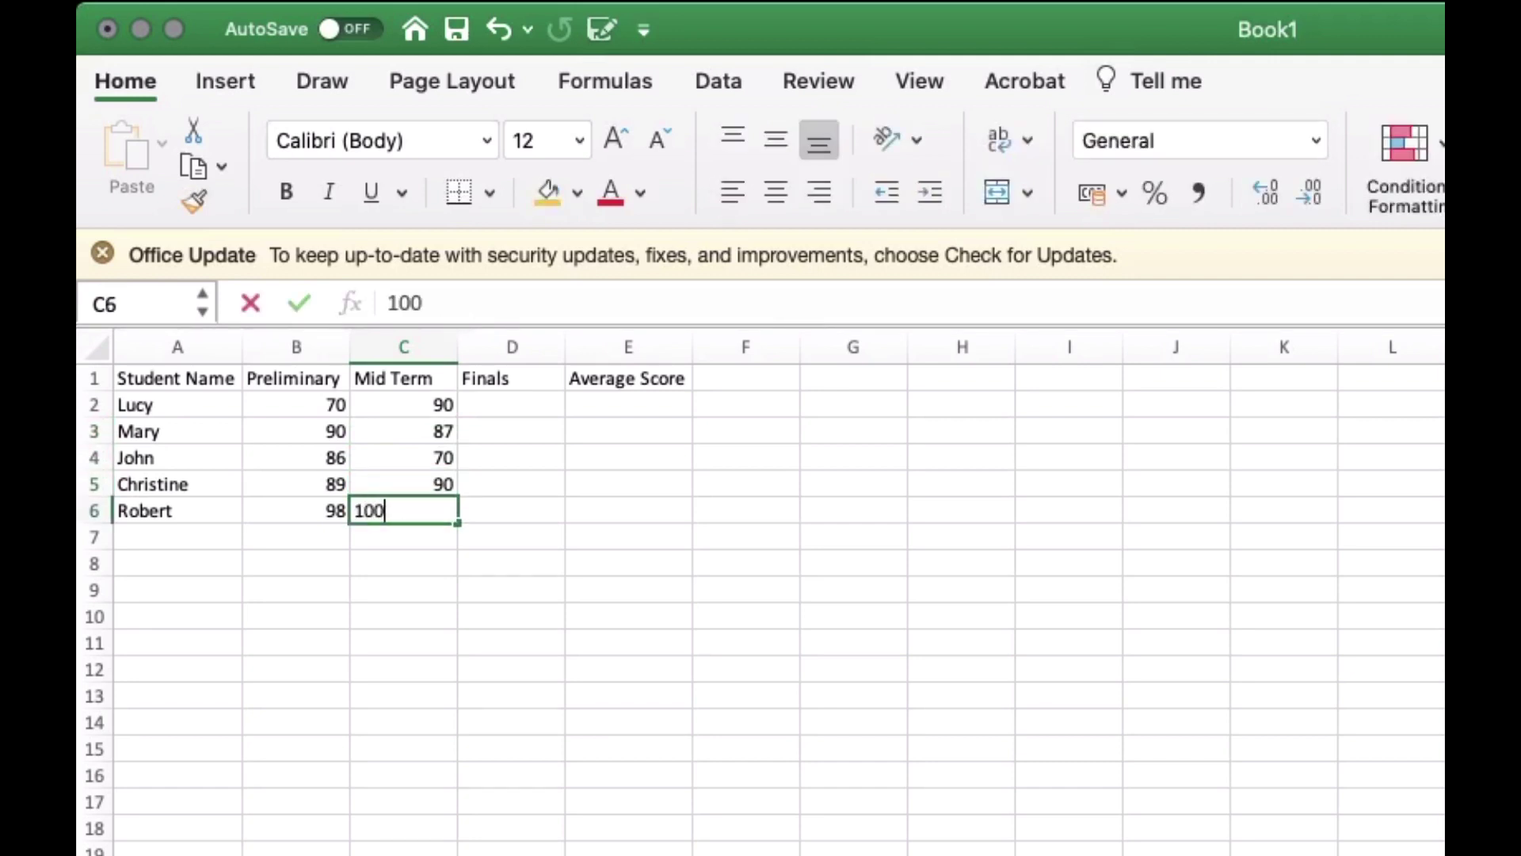
Step: Fill the Finals scores in D2 to D6 with 75, 90, 100, 70 and 100
key(Right)
key(Up)
key(Up)
key(Up)
key(Up)
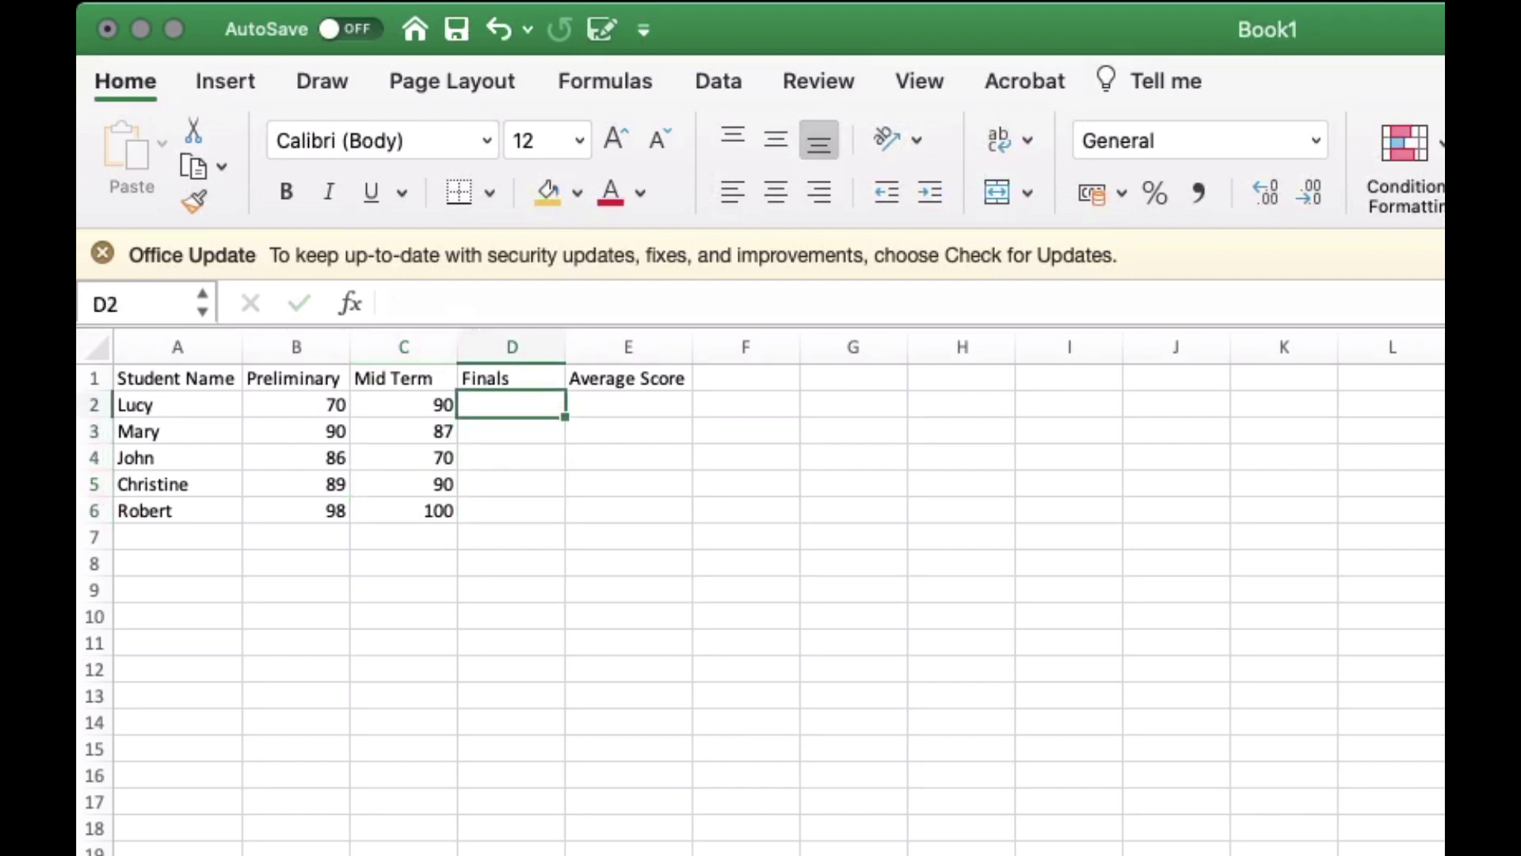
text(75)
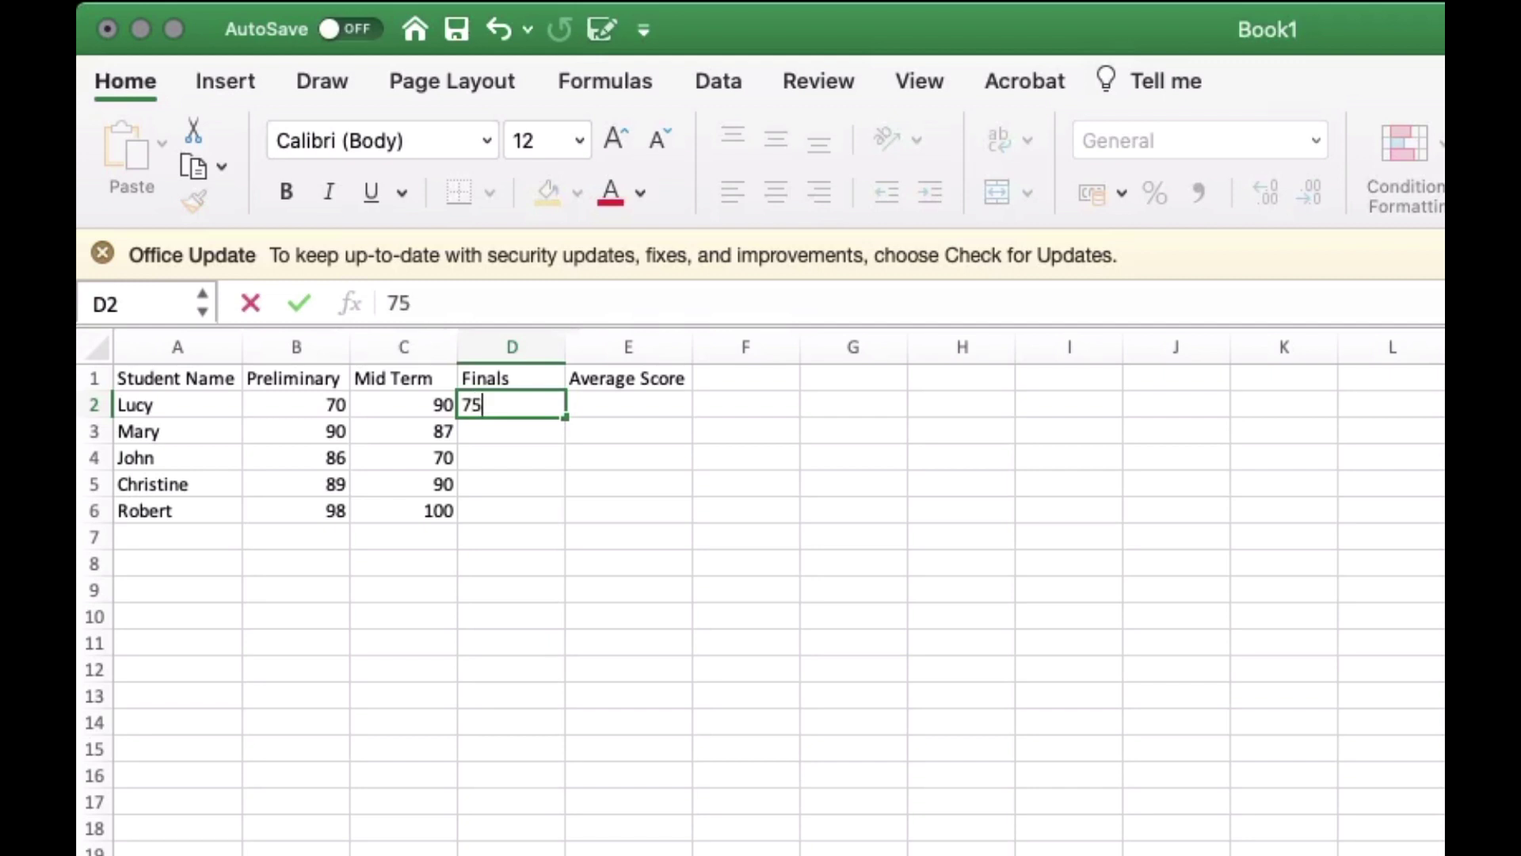
key(Return)
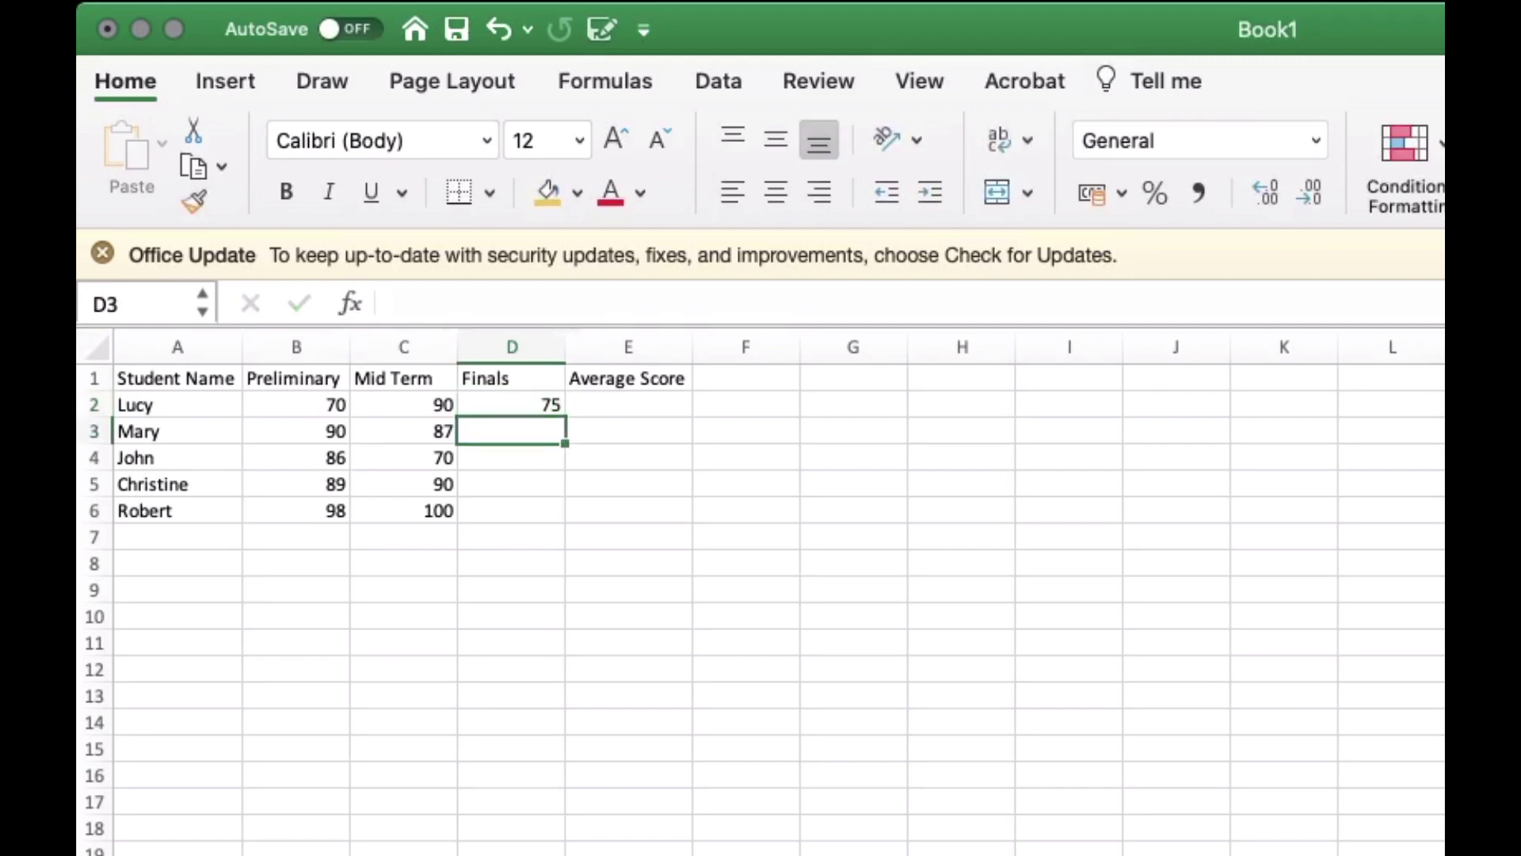
text(90)
key(Return)
text(100)
key(Return)
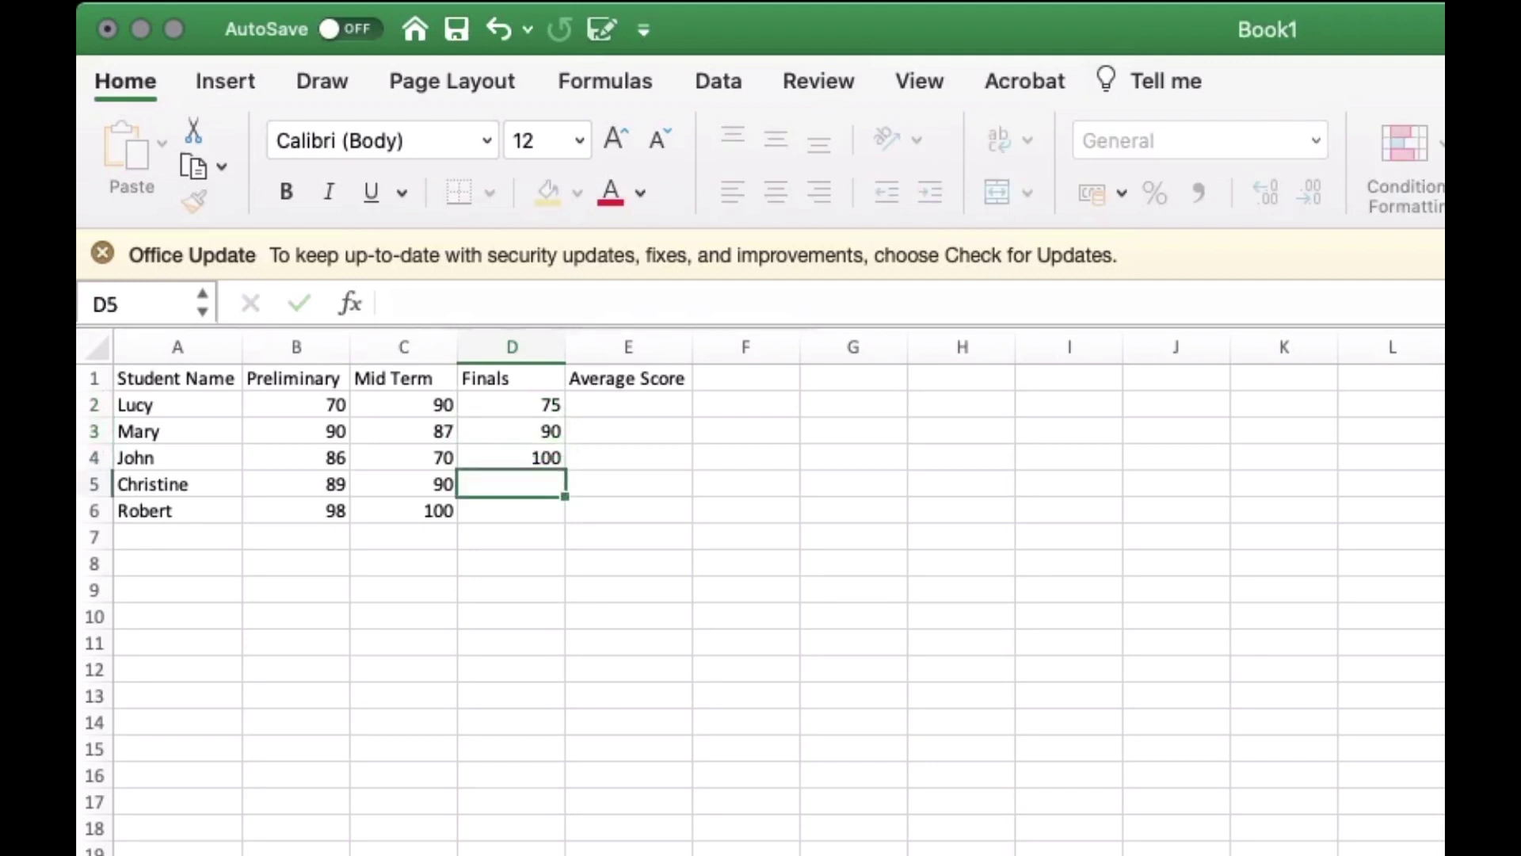
text(70)
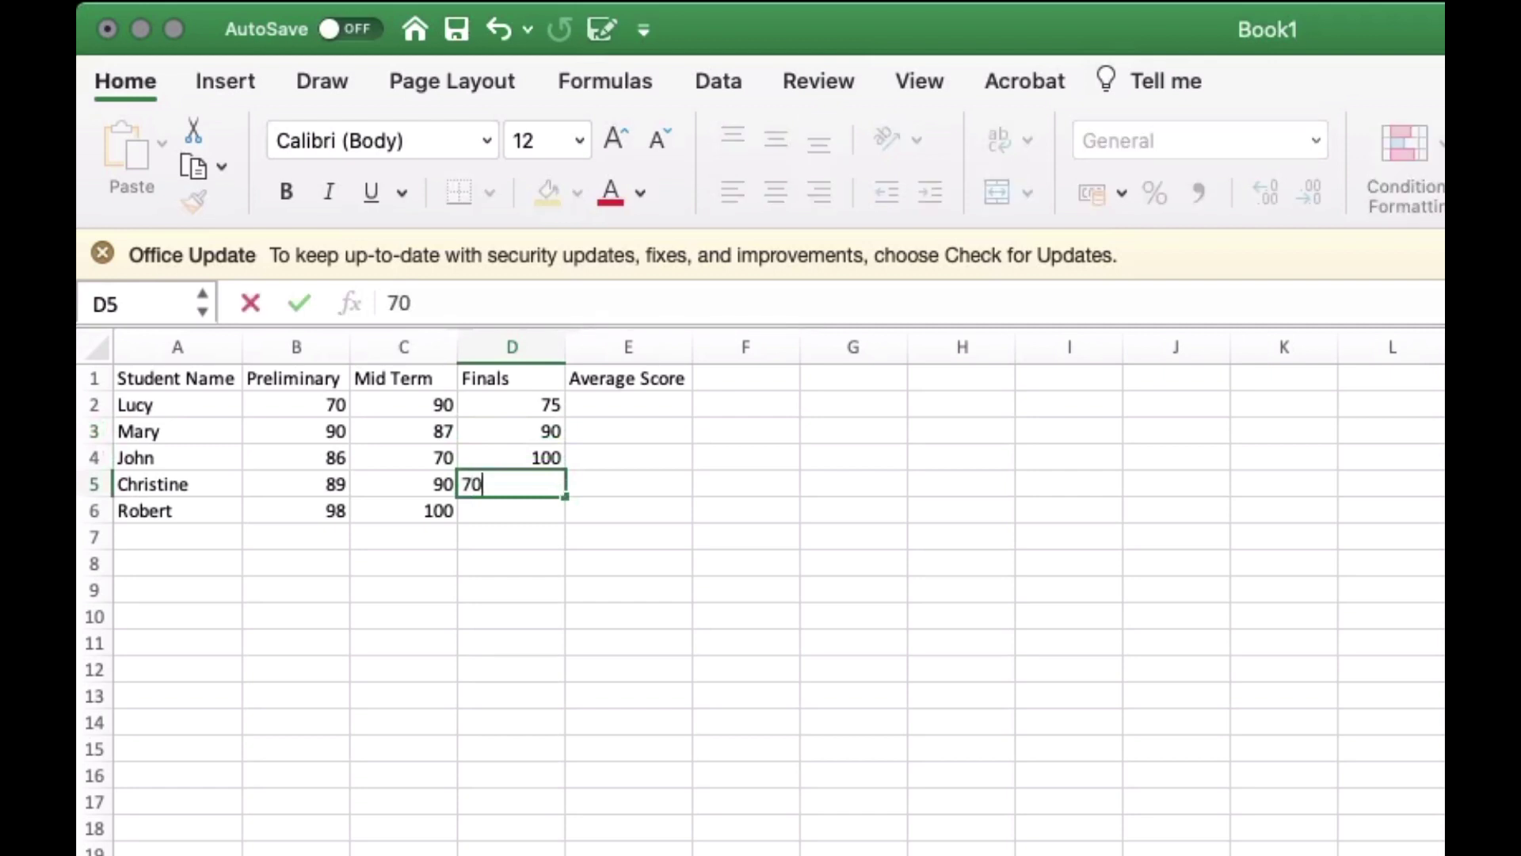
key(Return)
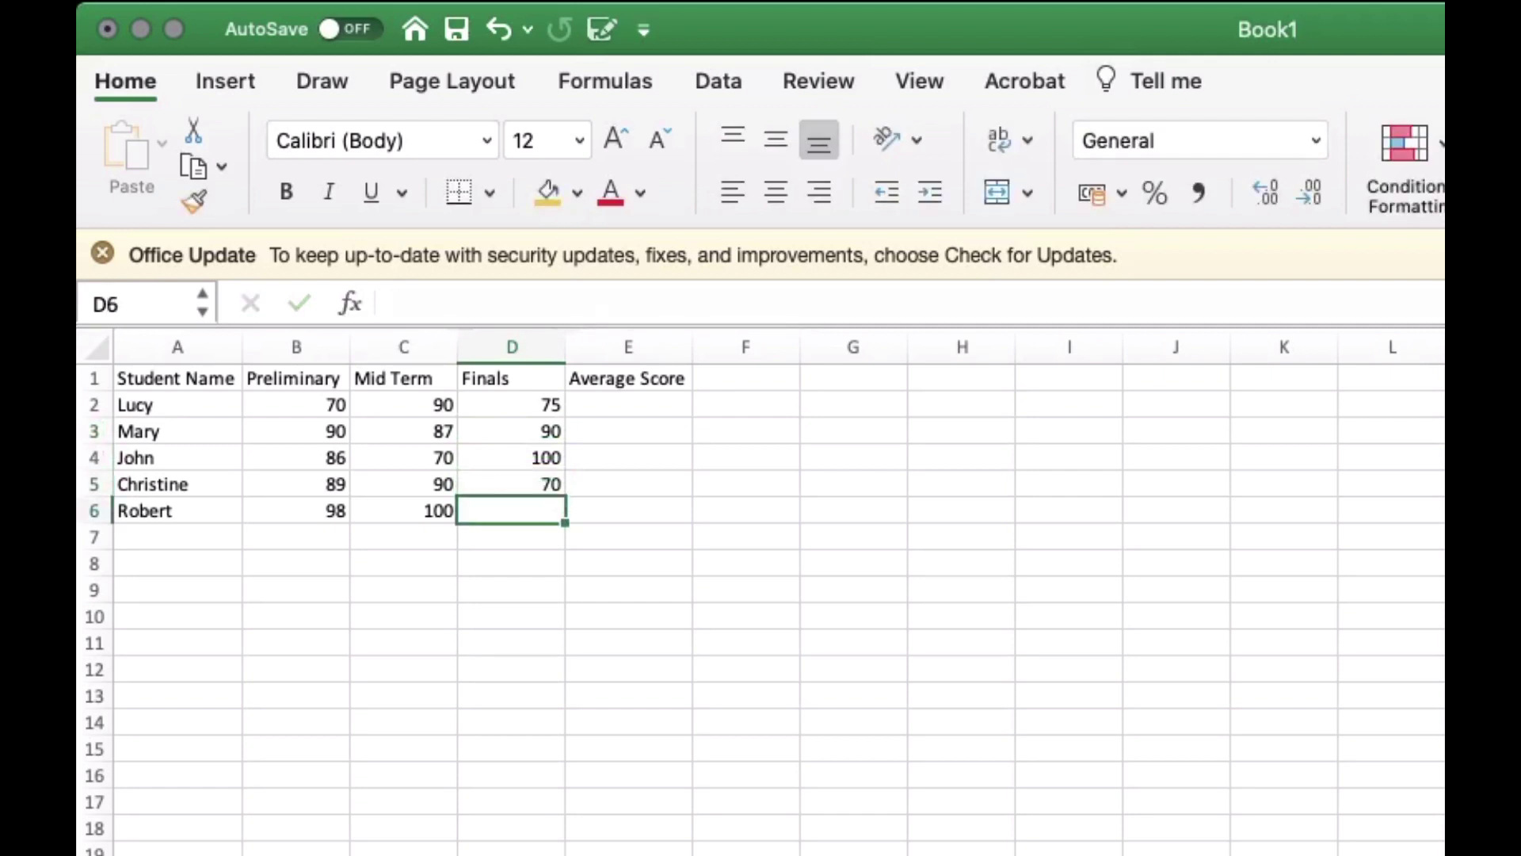
text(100)
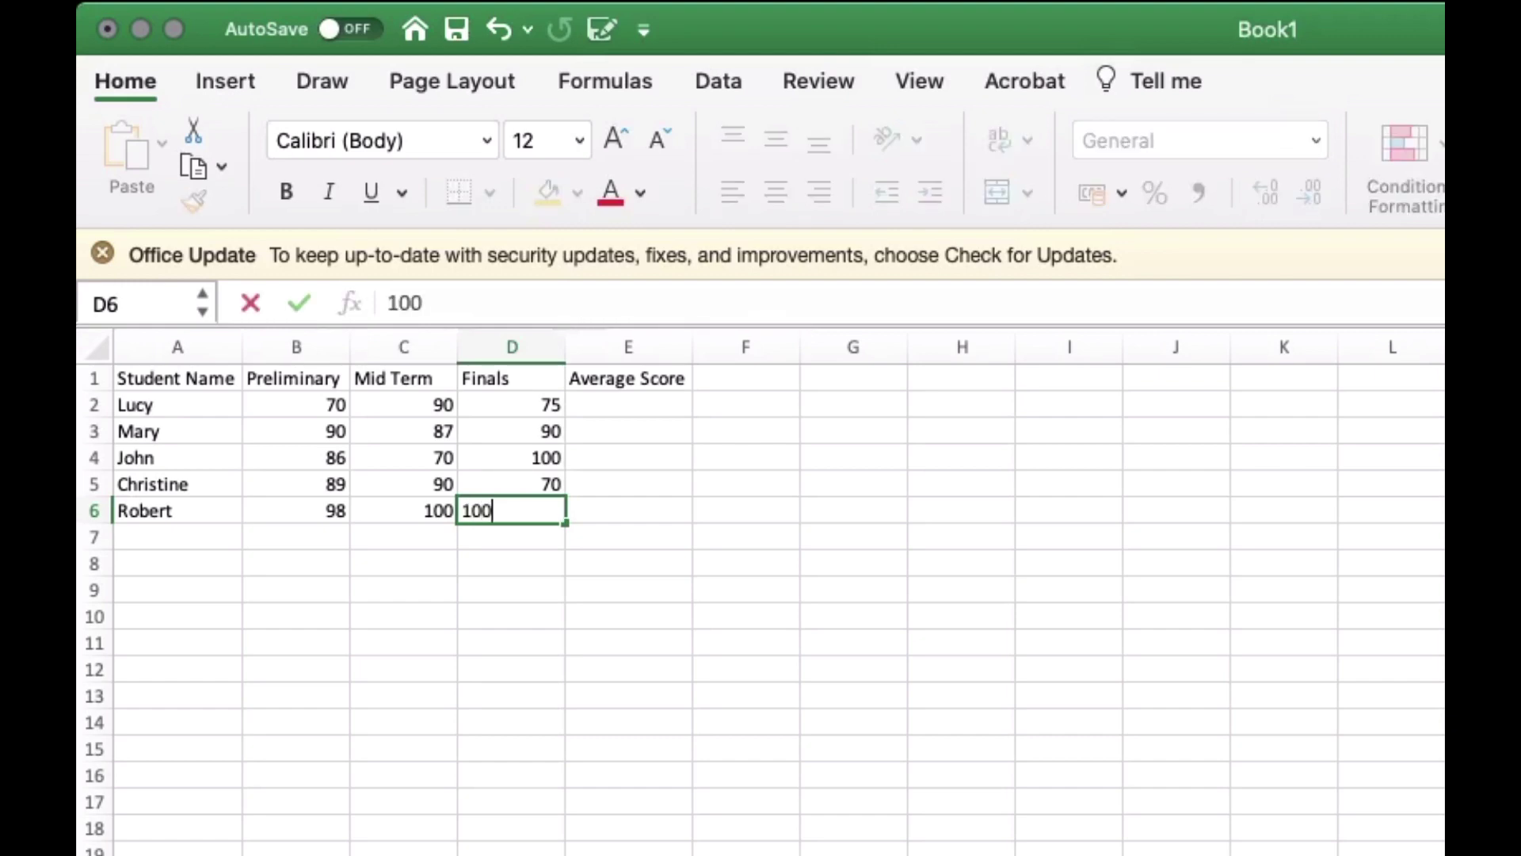
key(Return)
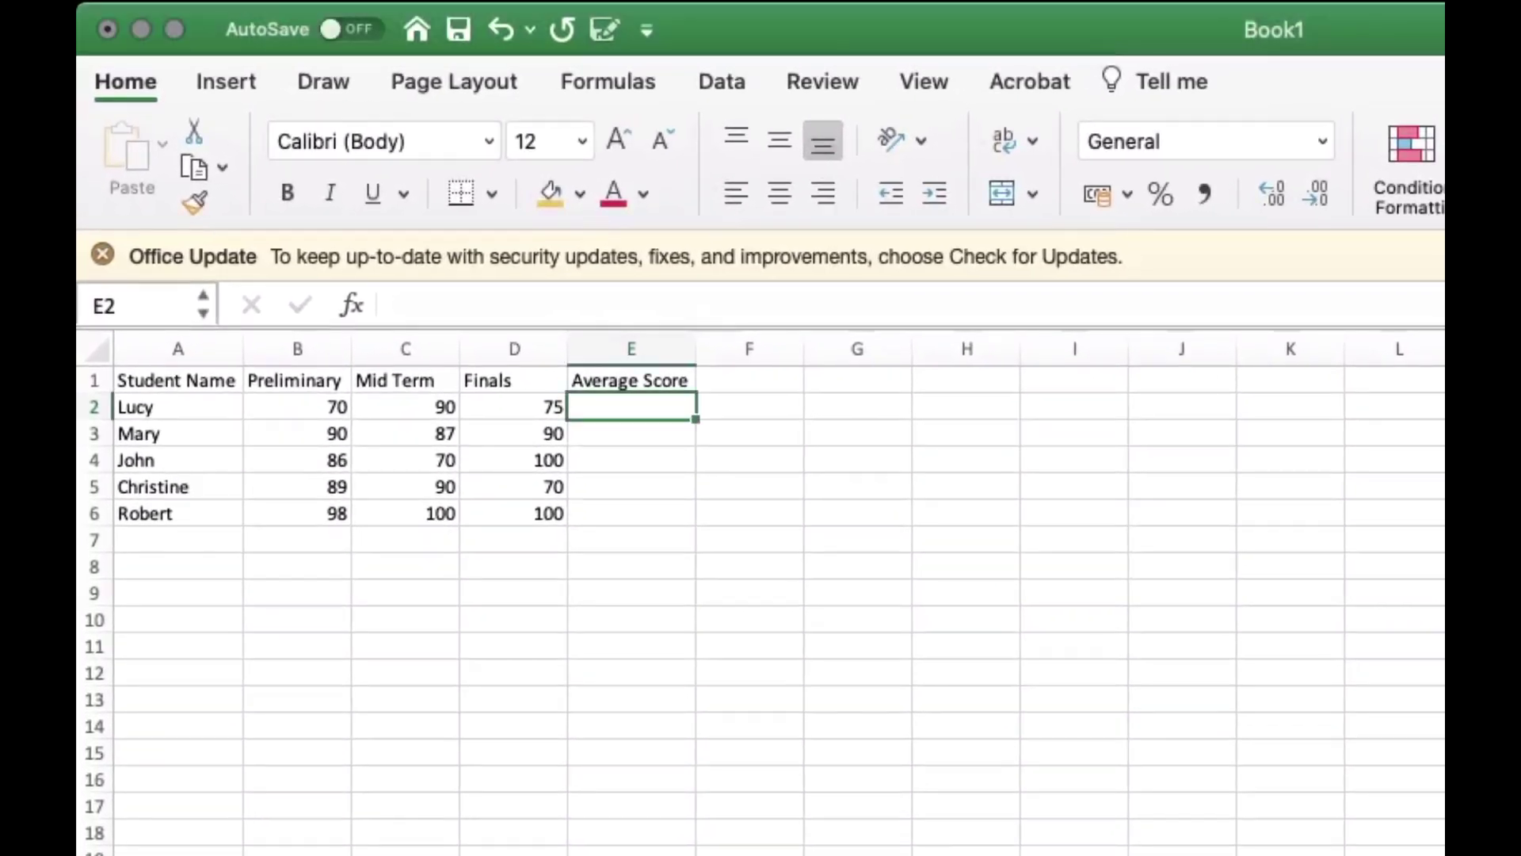
Step: Calculate the first student's average in E2 with =sum(B2:D2)/3 and fill the formula down to E6
text(=sum)
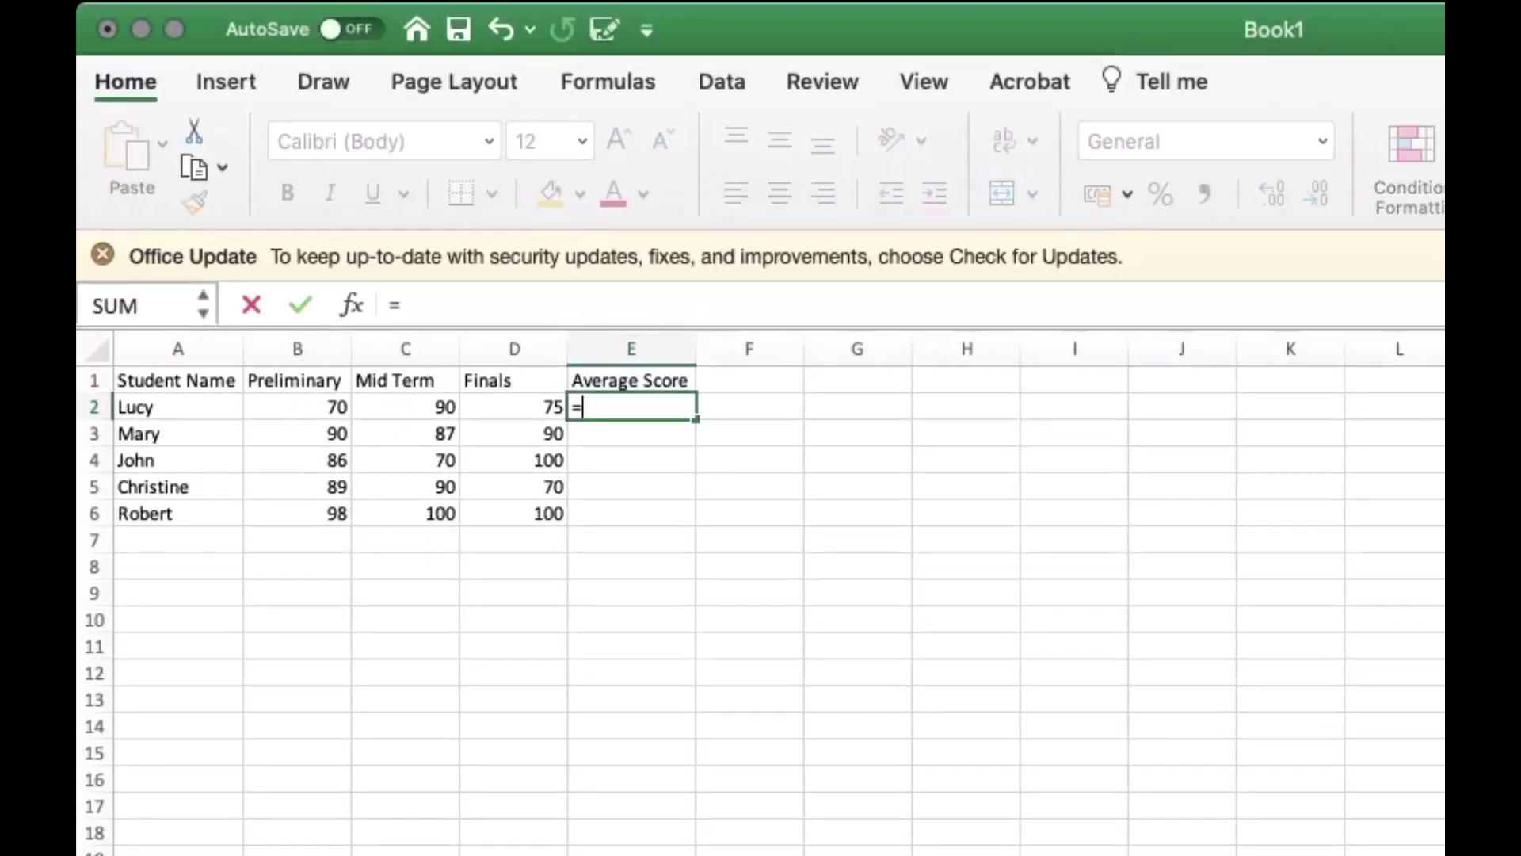
text(()
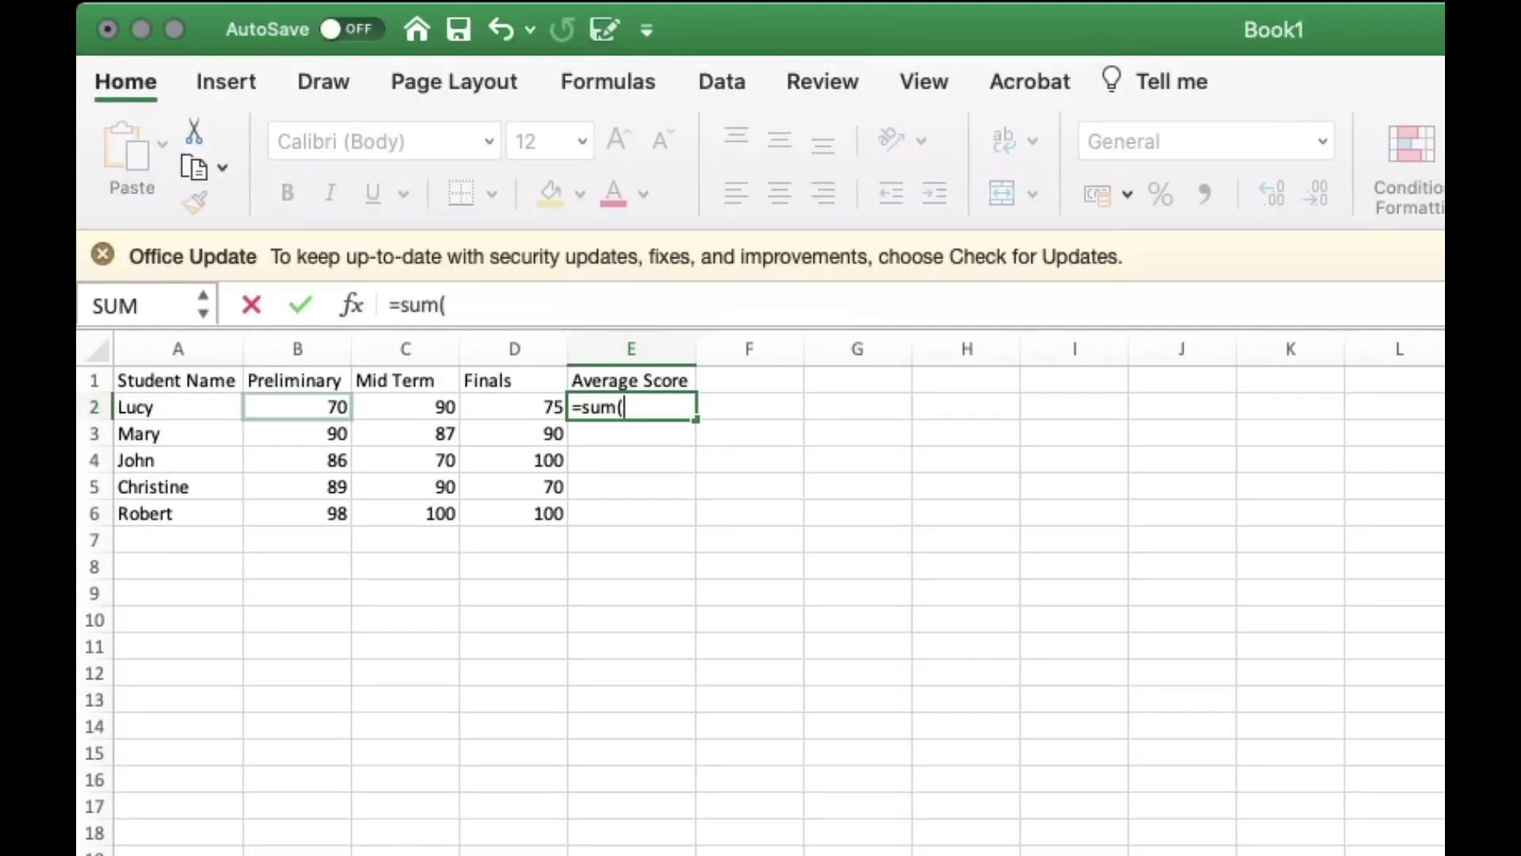
drag(264, 396, 515, 407)
text())
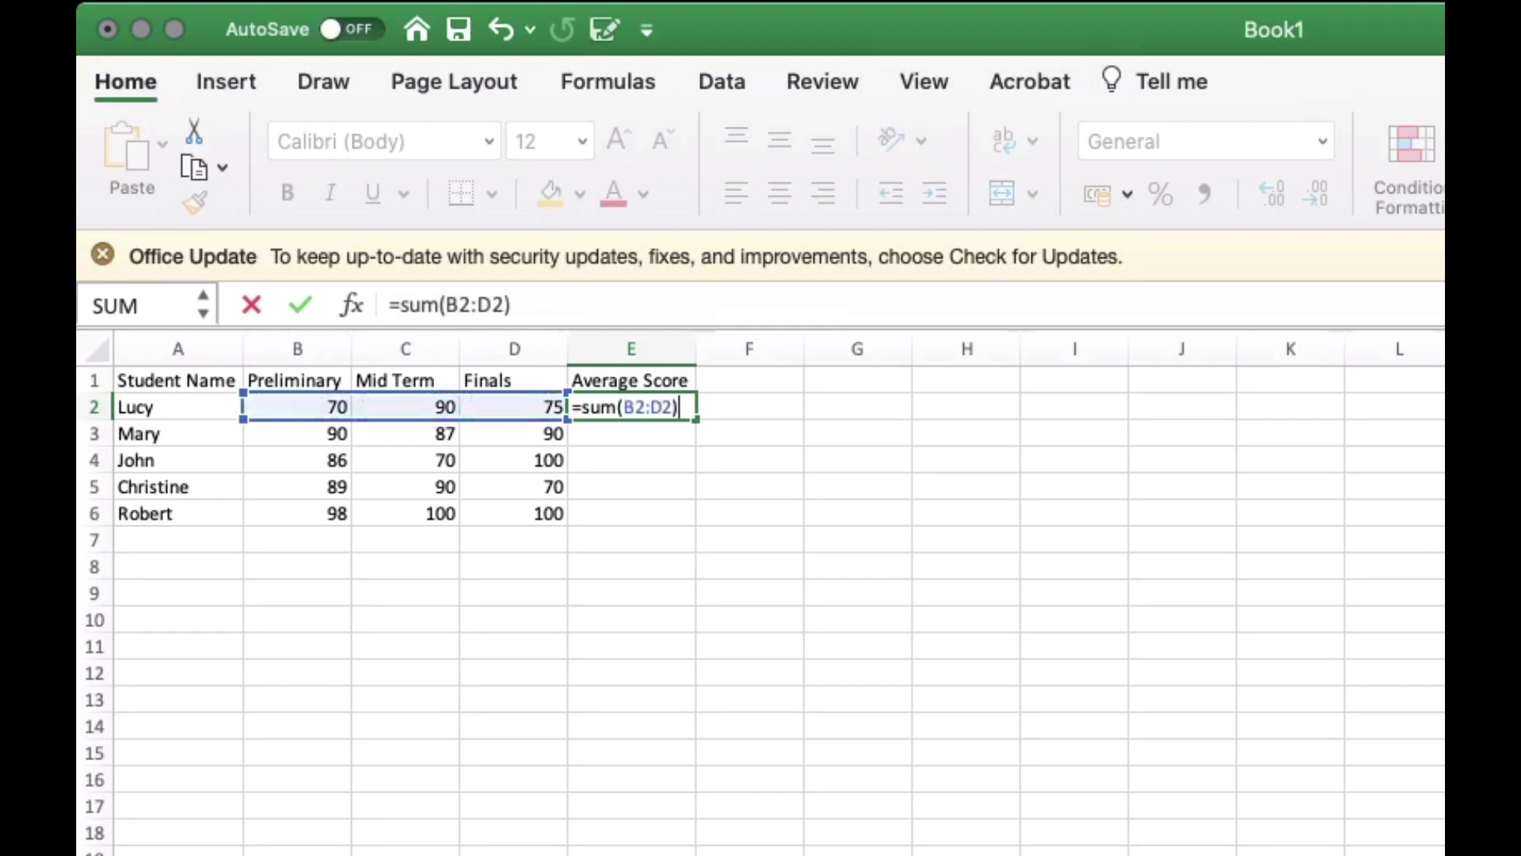
text(/3)
key(Return)
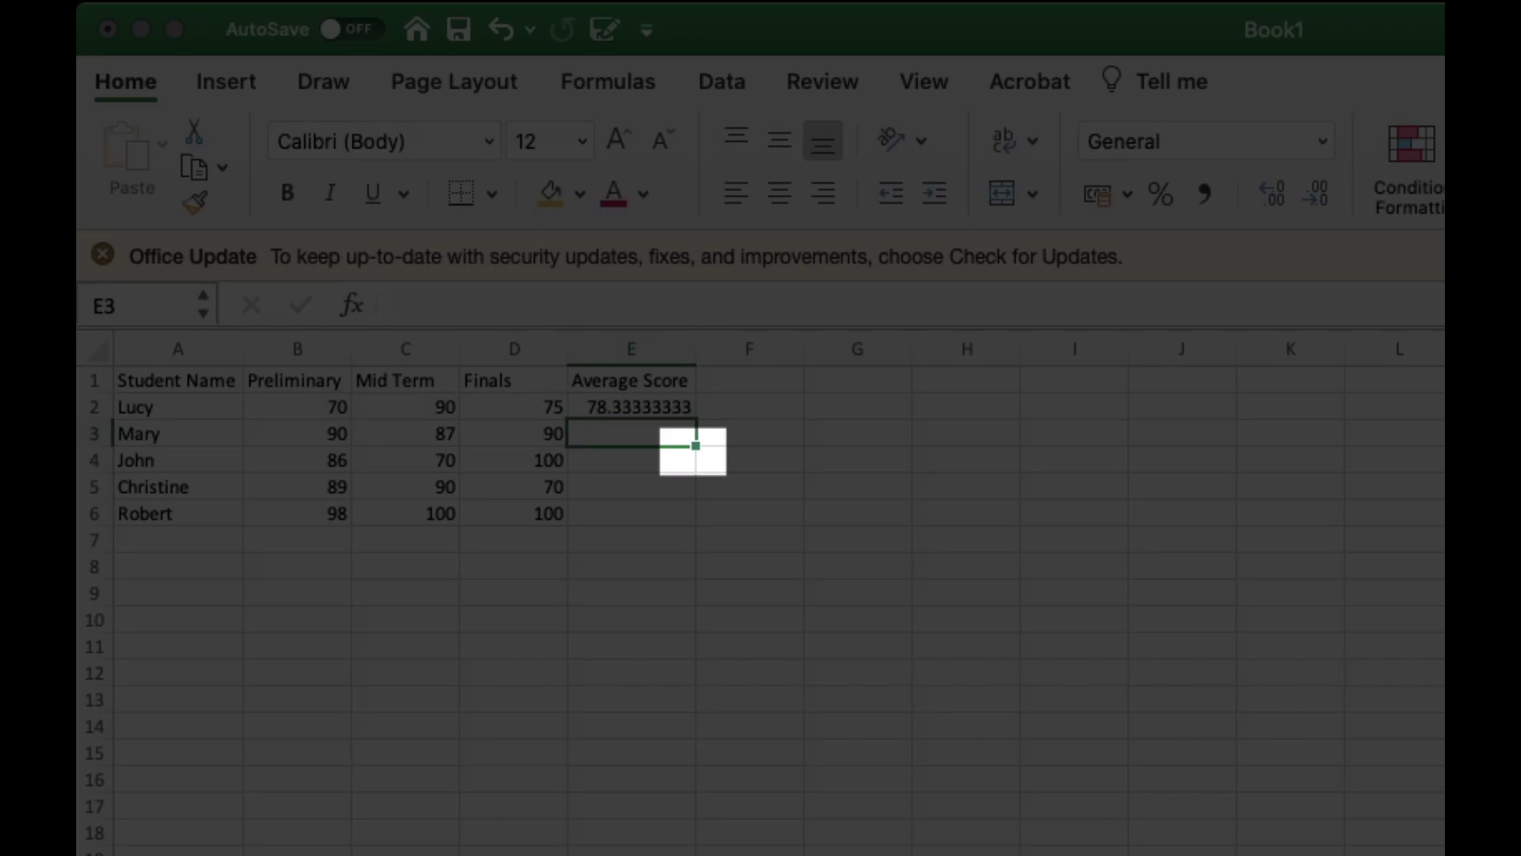
click(631, 408)
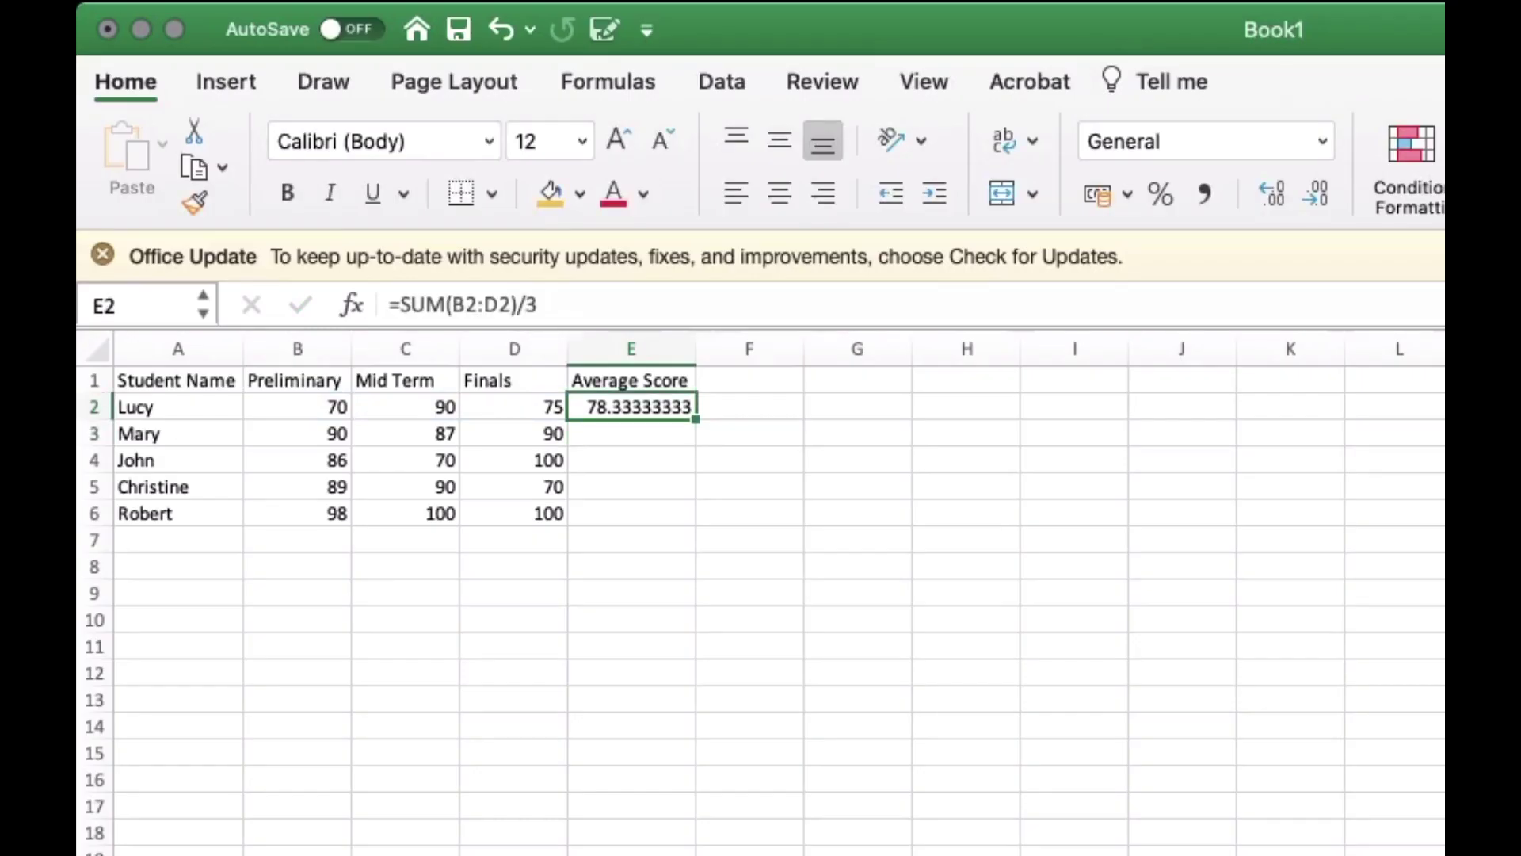
drag(696, 419, 696, 524)
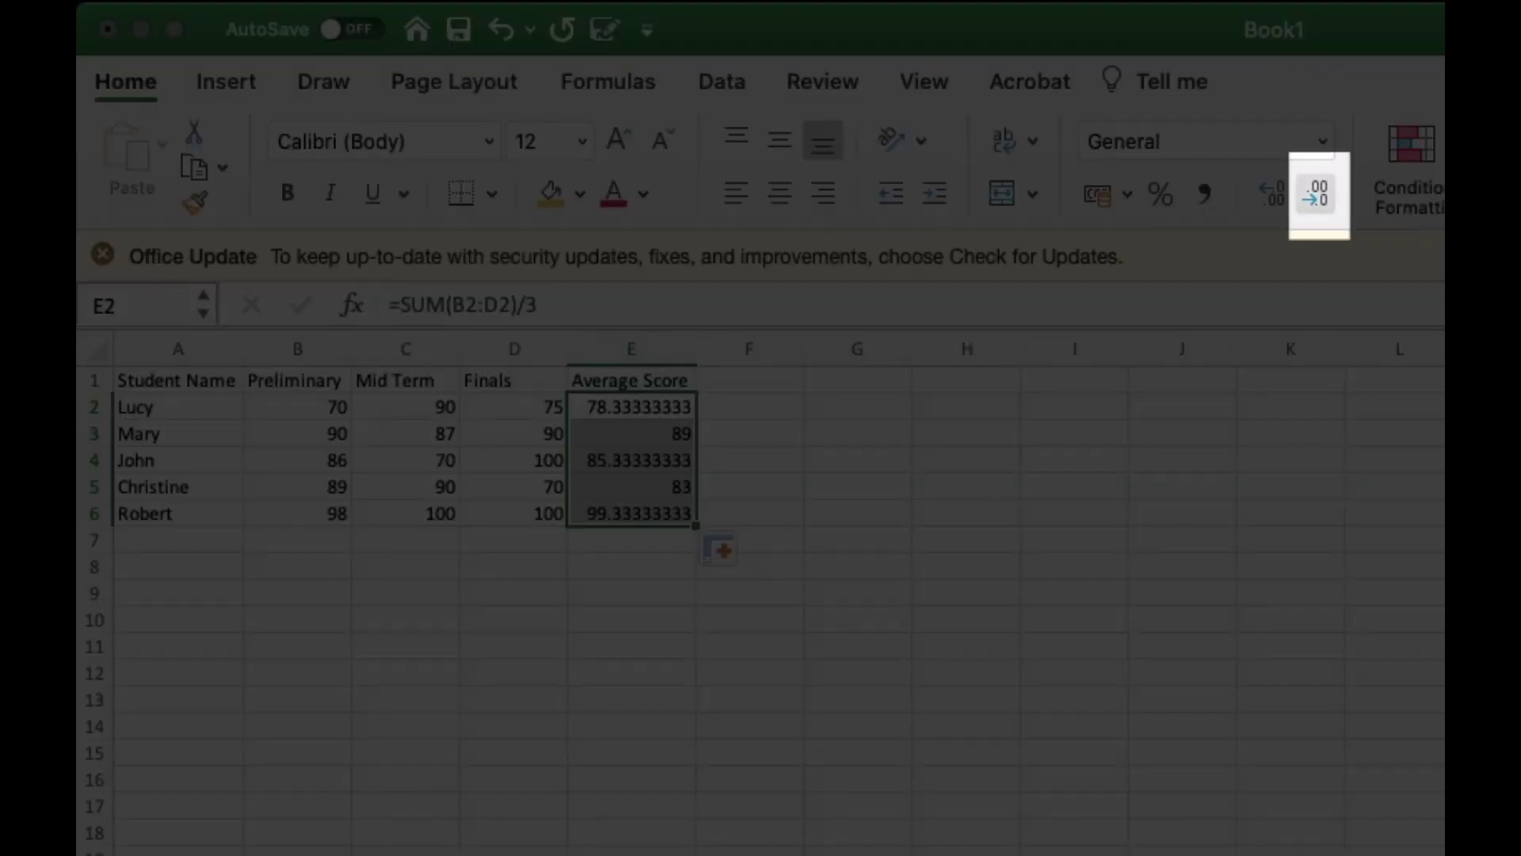
Step: Reduce the decimals of the average scores in E2 to E6 until they display as whole numbers
click(1316, 195)
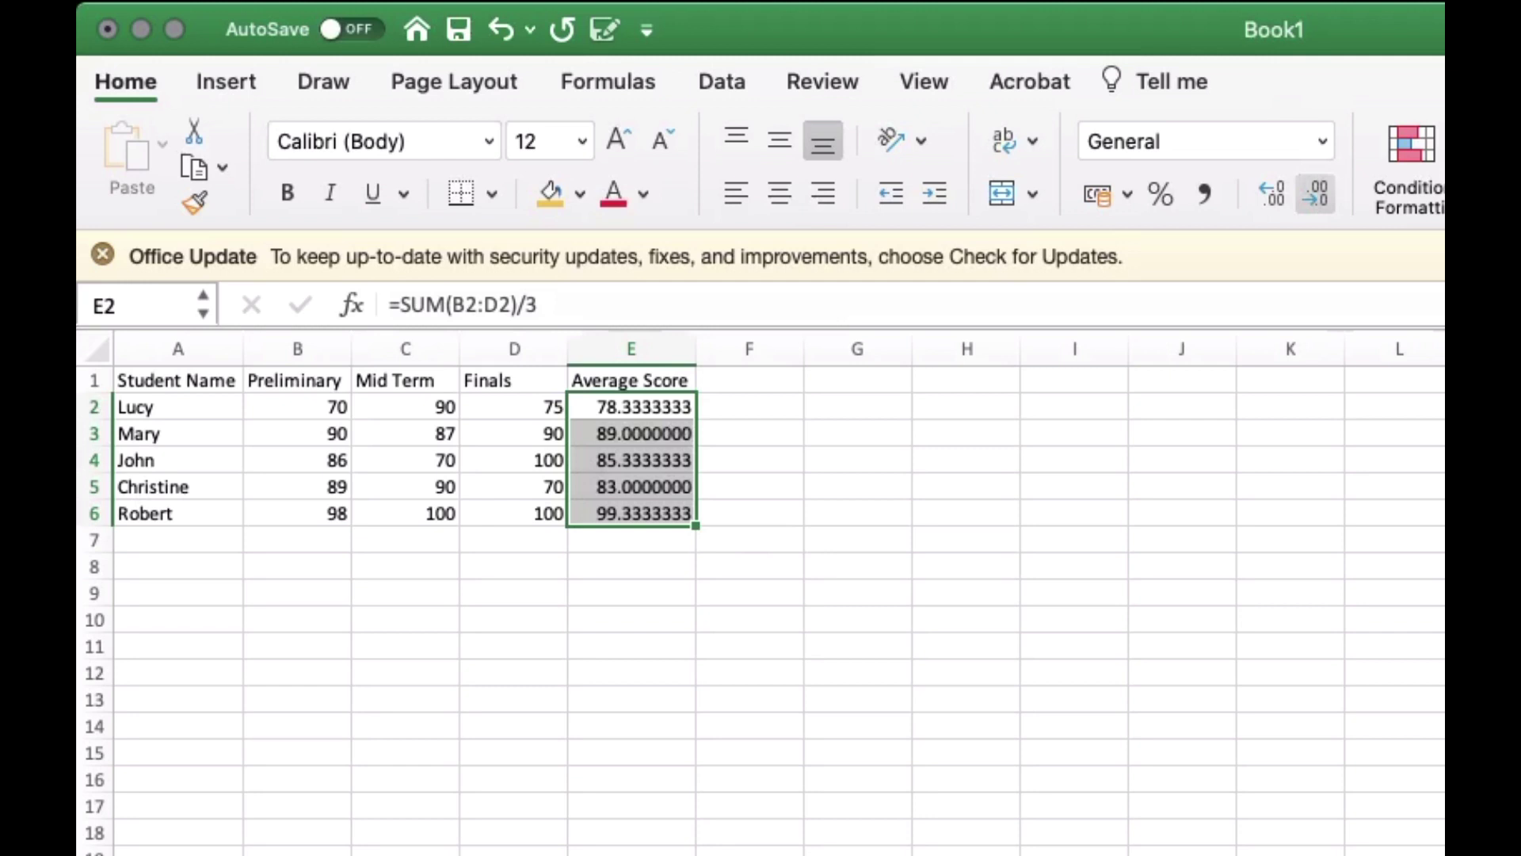
click(1316, 194)
click(1315, 194)
click(1315, 194)
click(1315, 194)
click(1316, 194)
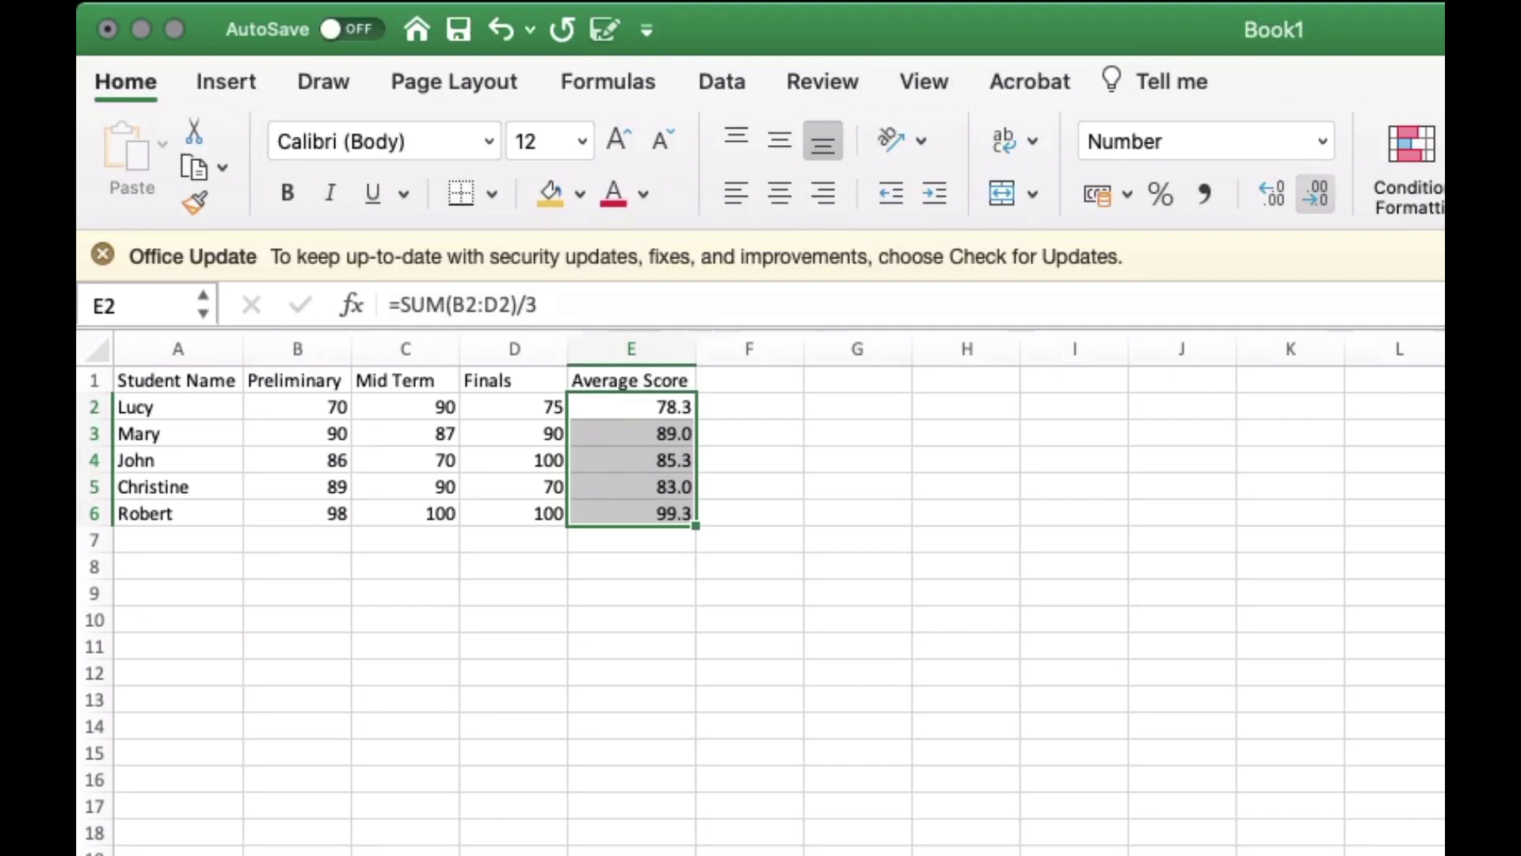
click(1316, 194)
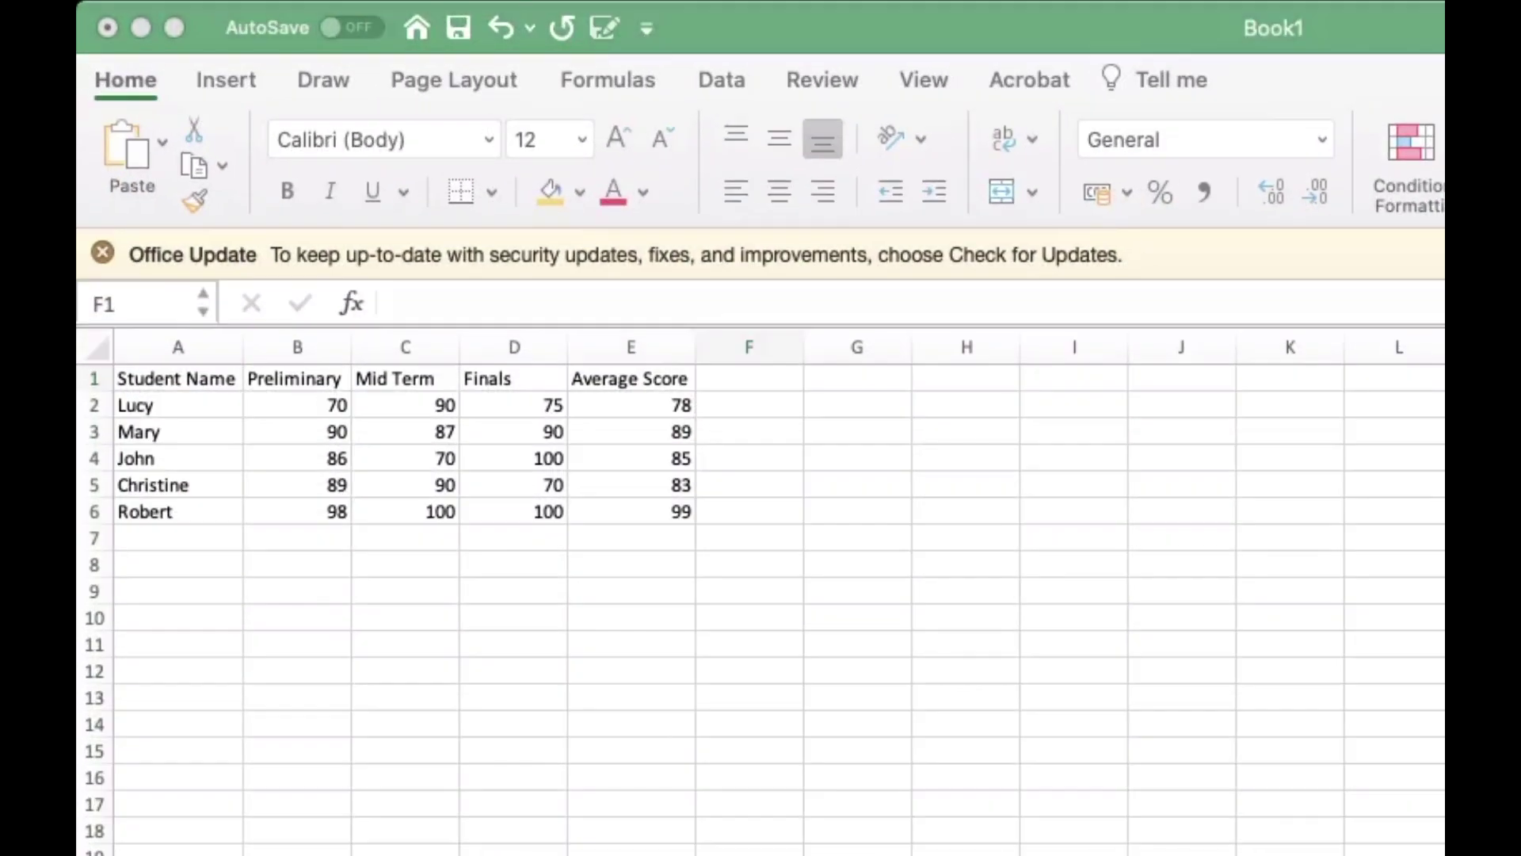
Step: Enter the heading PASS OR FAIL in F1 and autofit column F to it
click(750, 379)
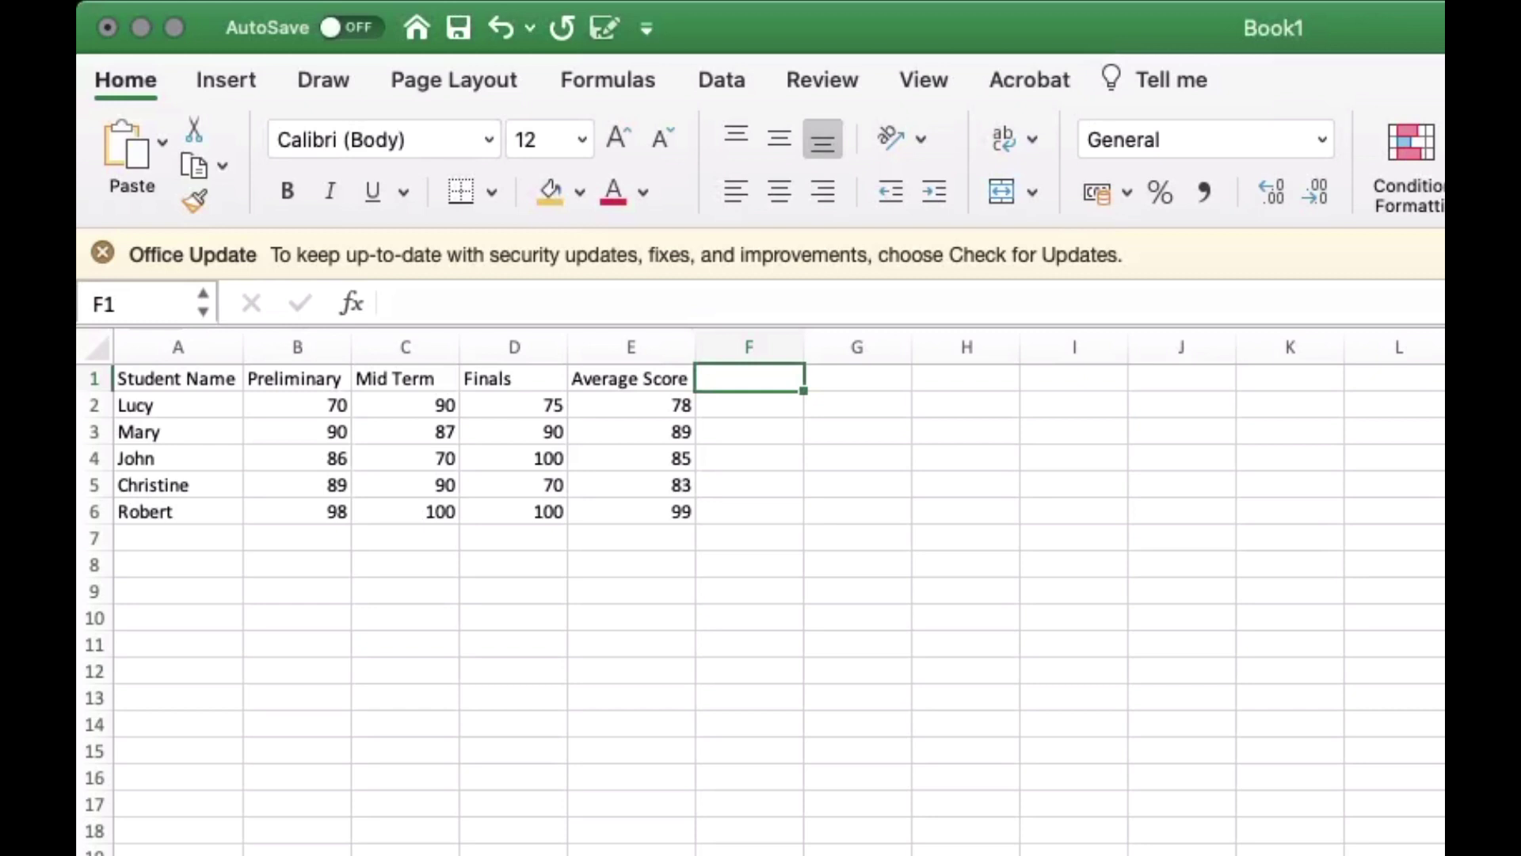
text(PA)
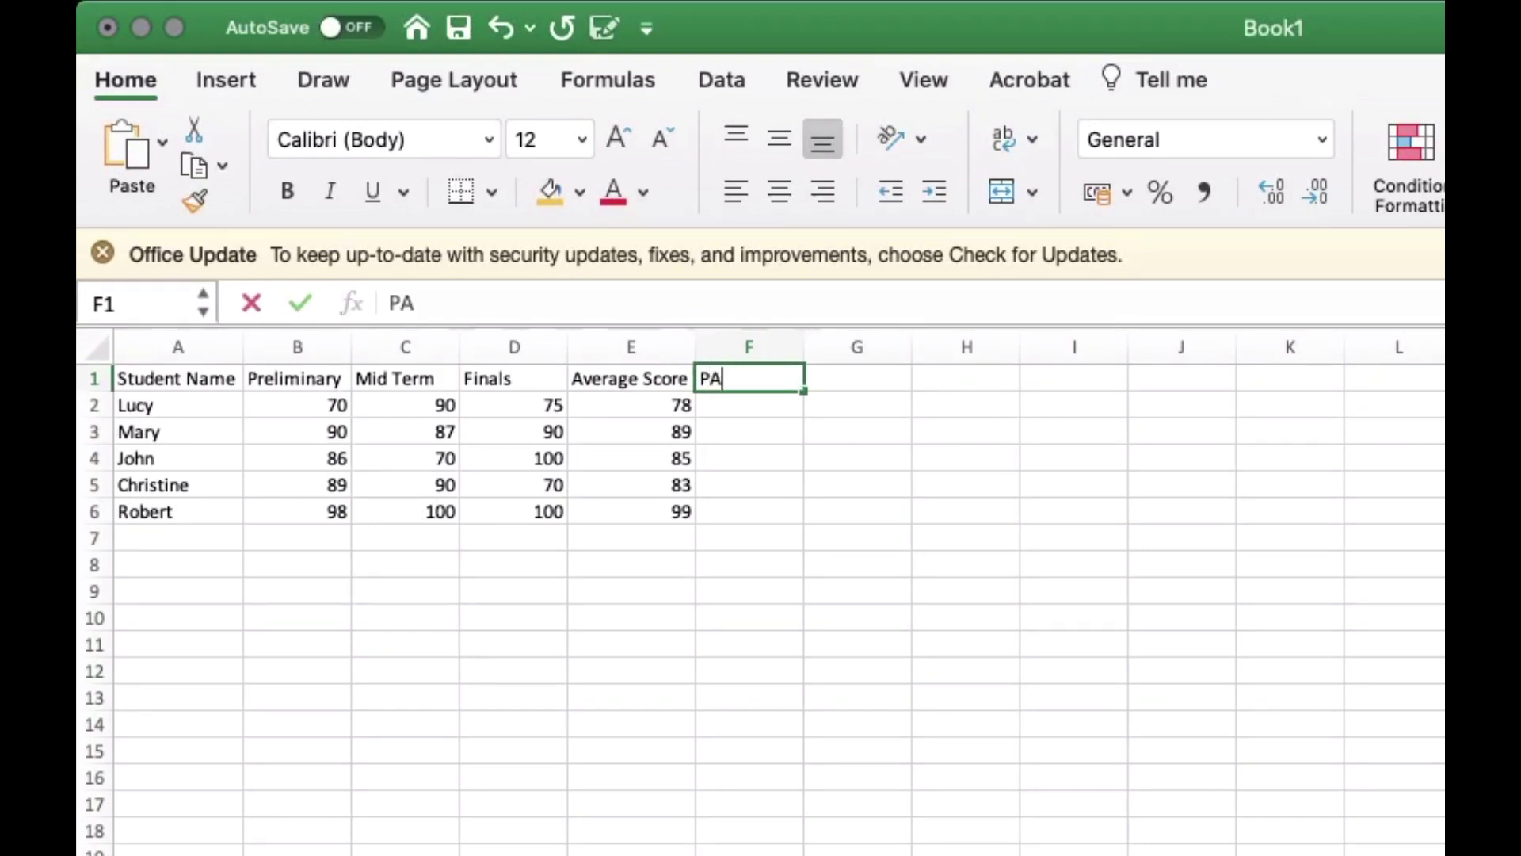
text(SS OR FAIL)
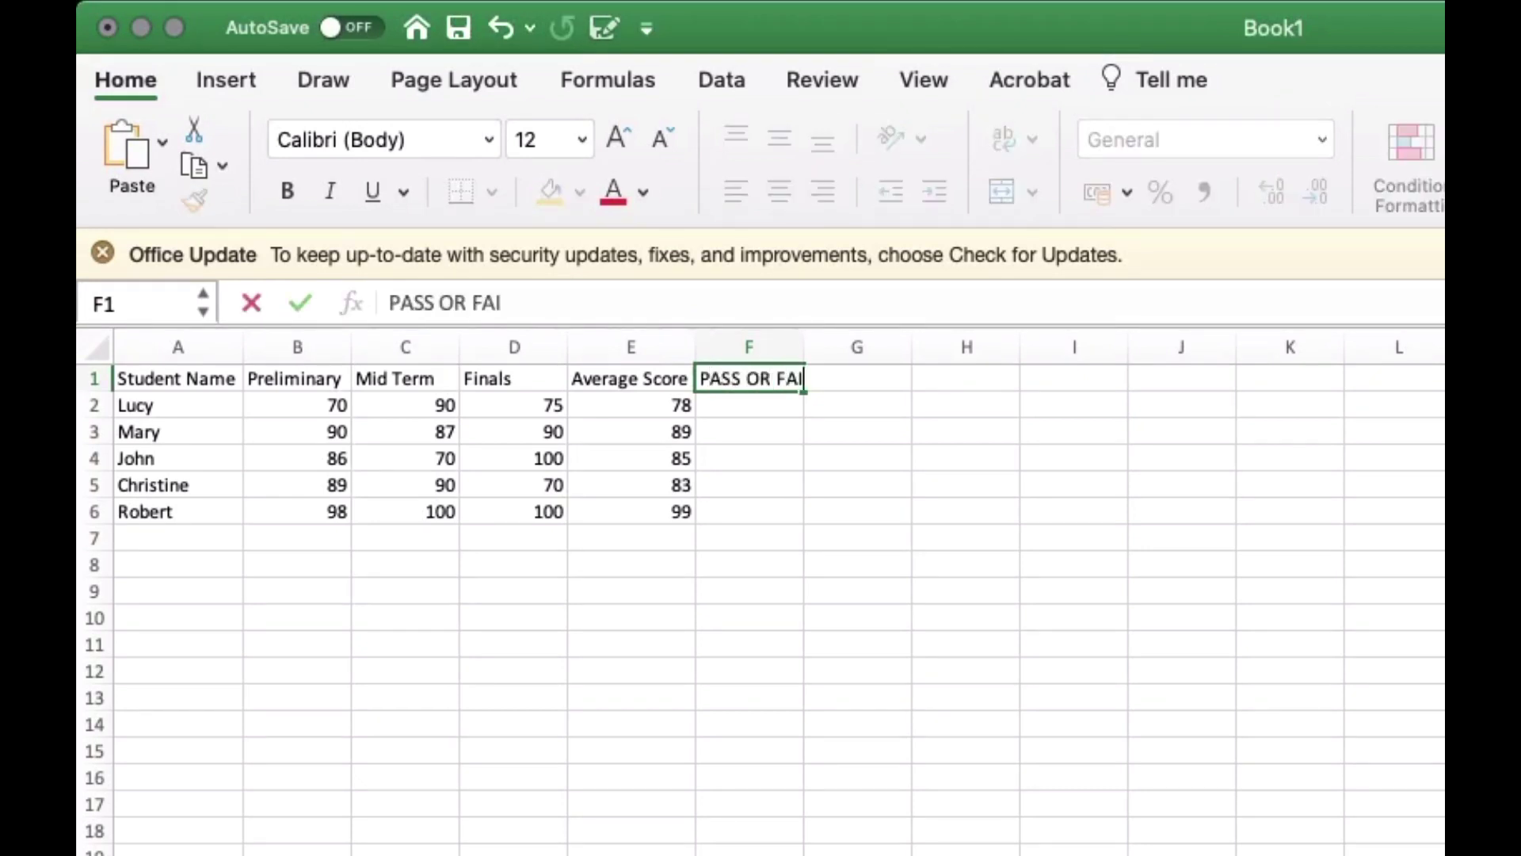
key(Return)
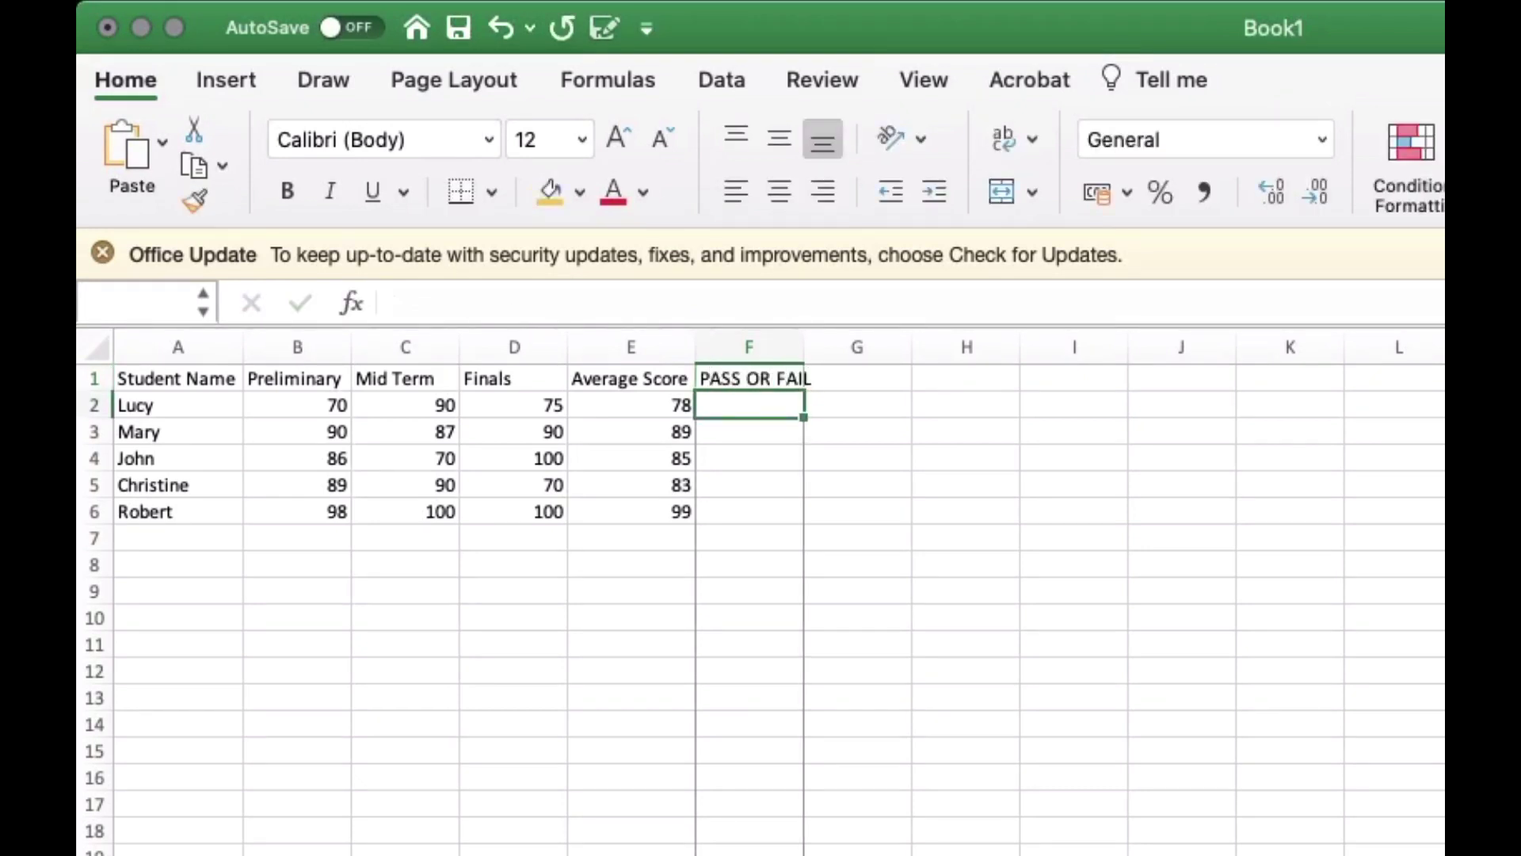
double_click(804, 347)
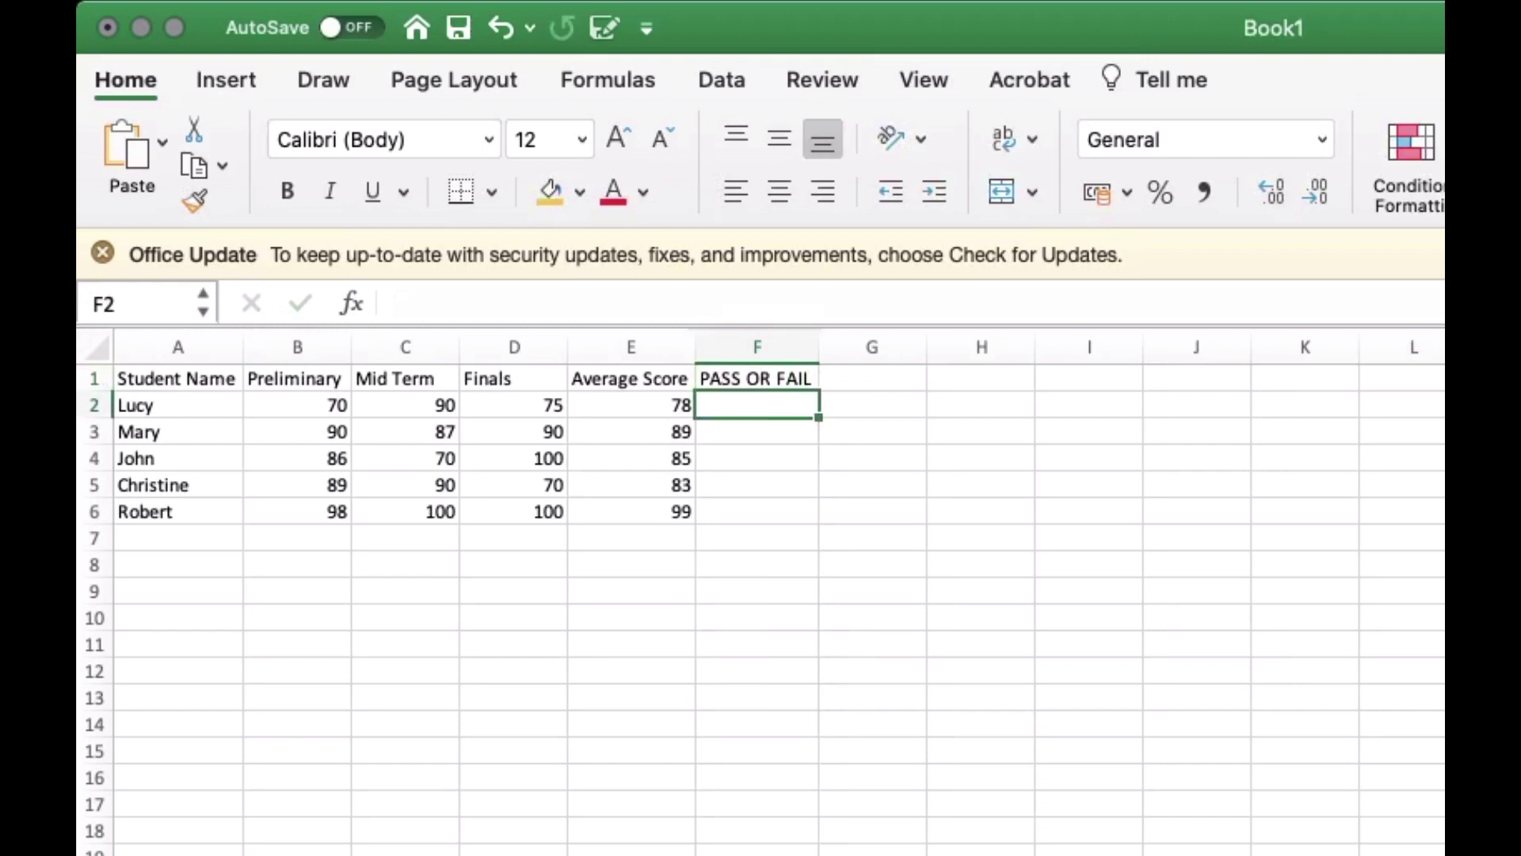
Step: Enter =IF(E2>70,"PASS","FAIL") in F2 to grade the first student from the average score
text(=IF)
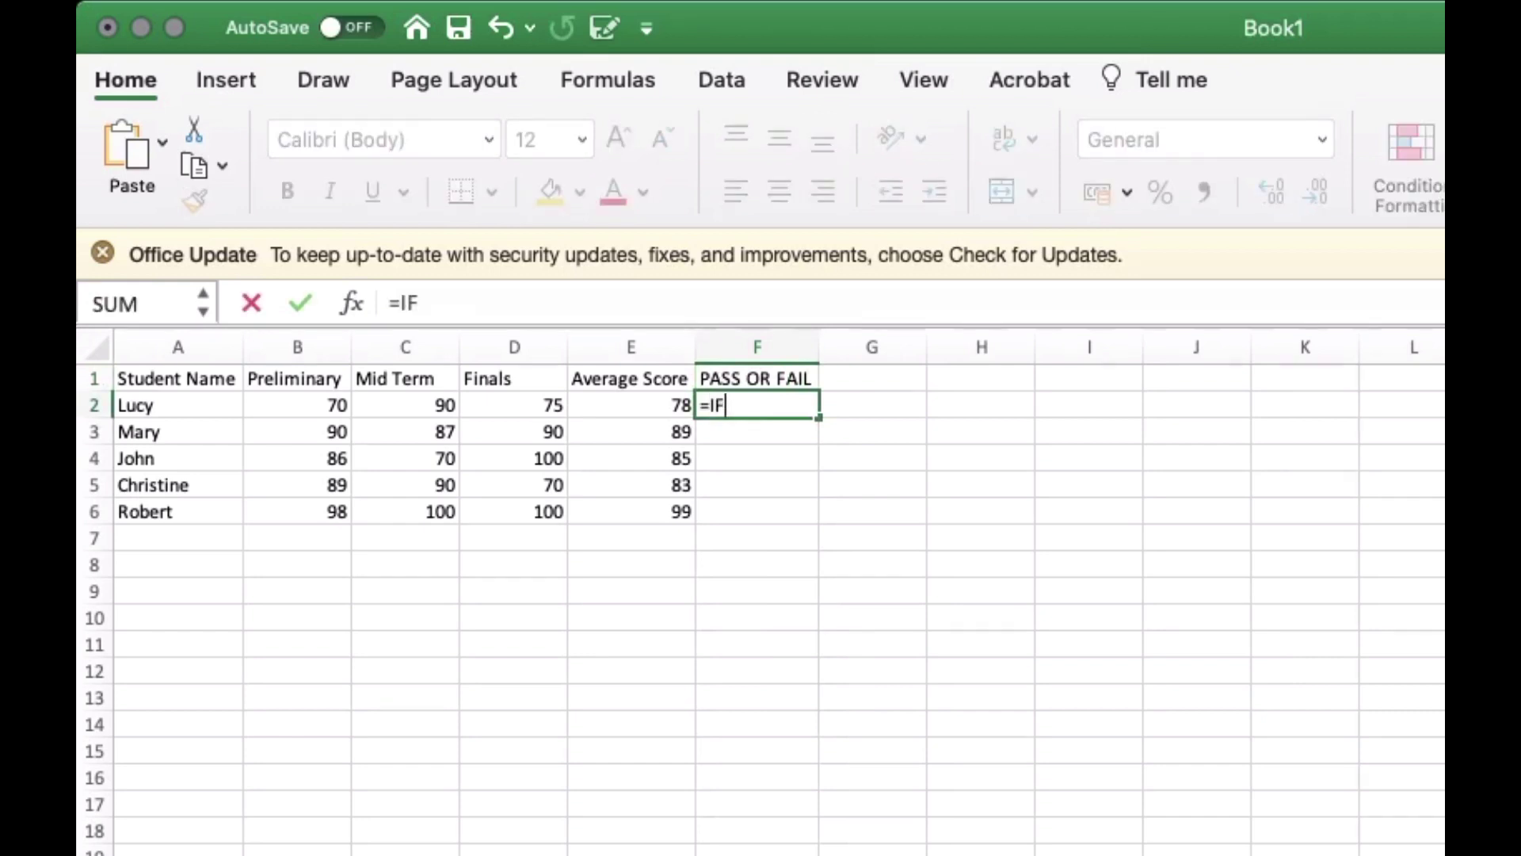
text(()
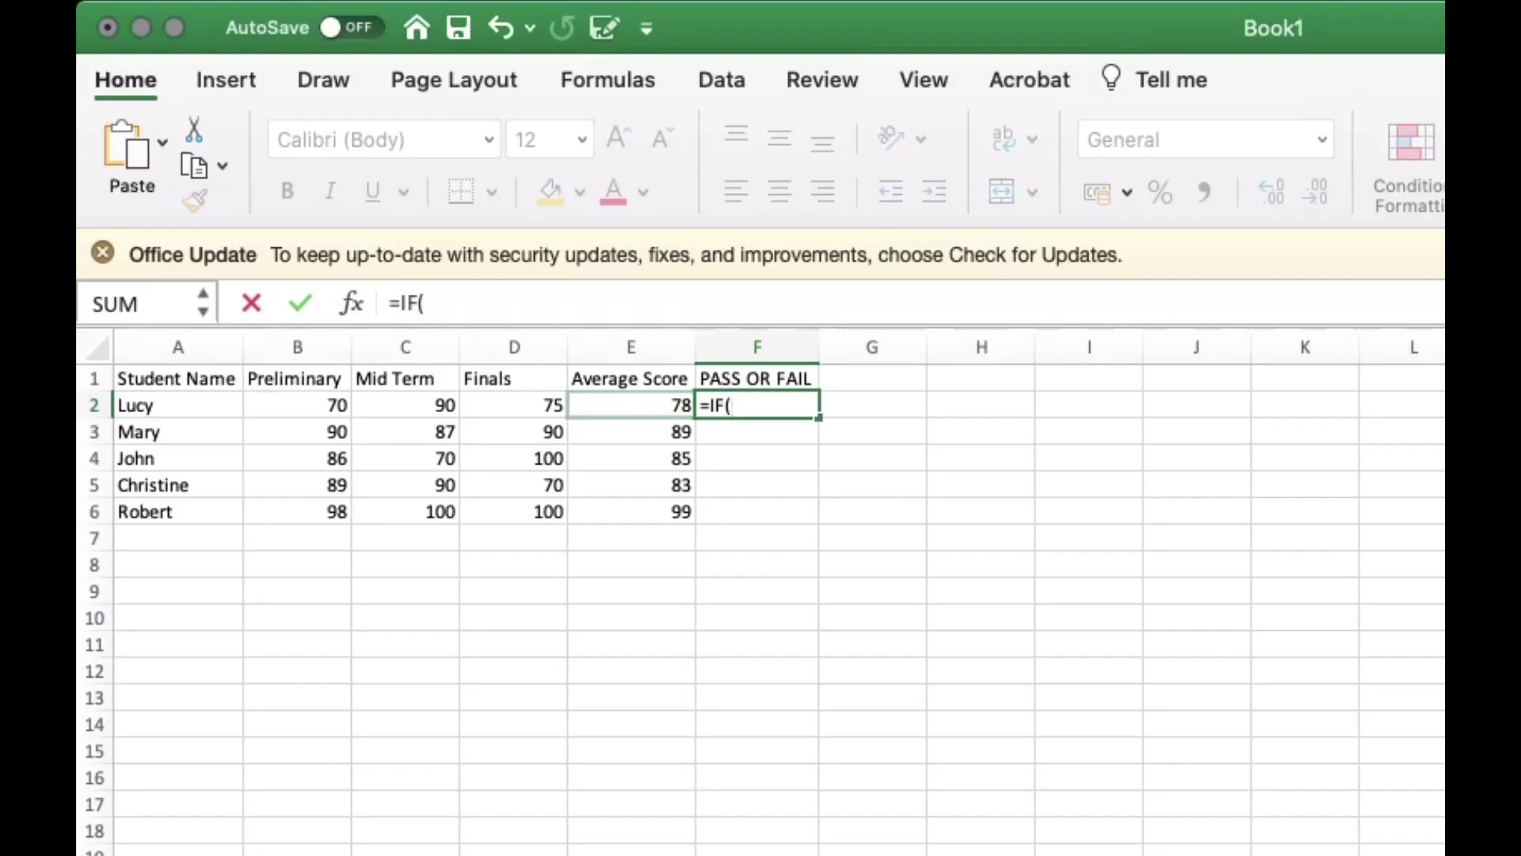
click(631, 405)
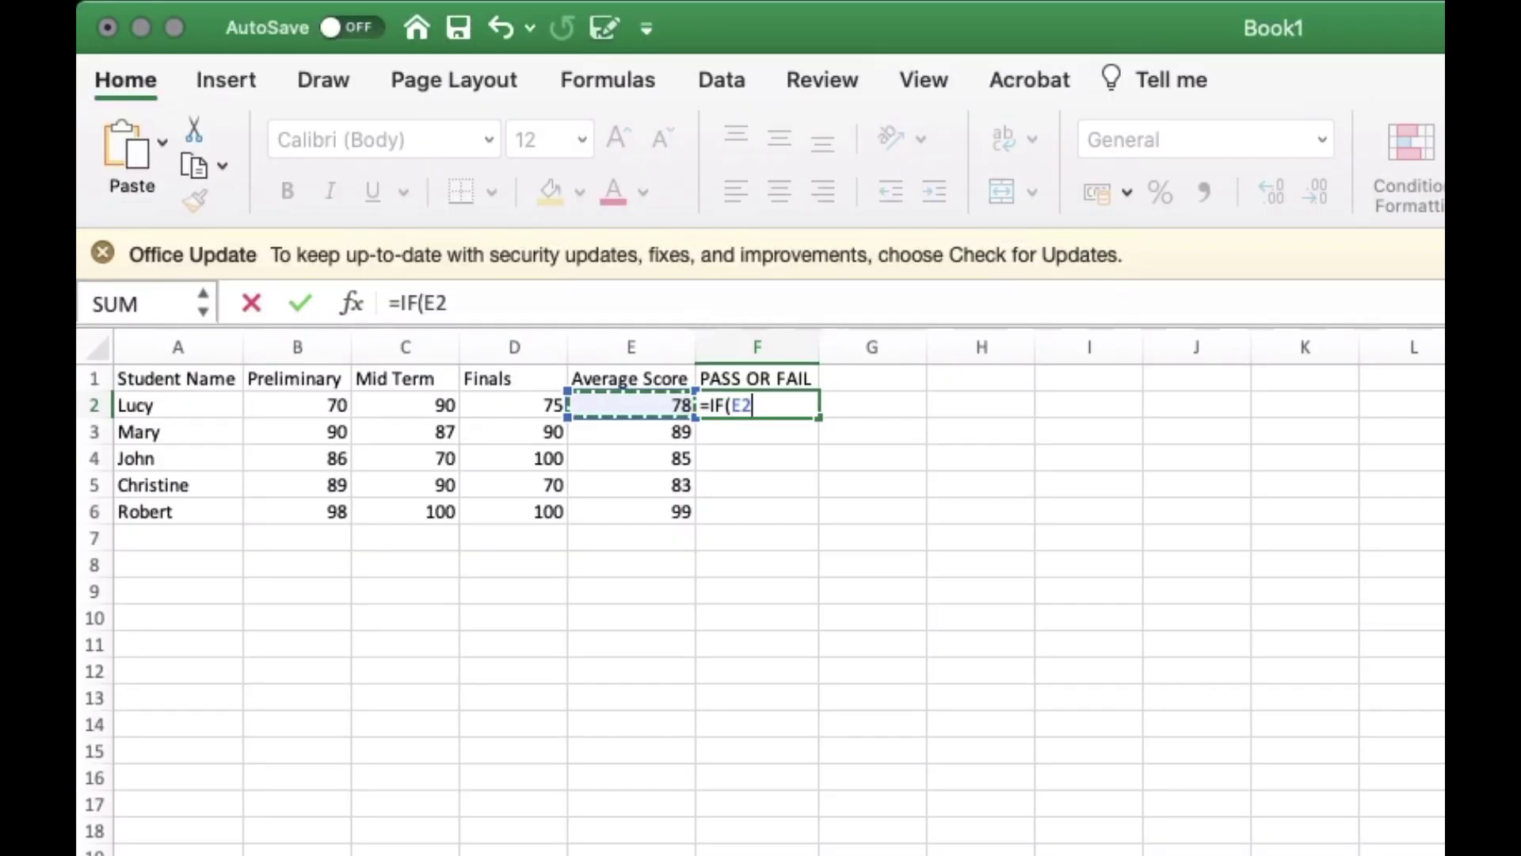
text(>)
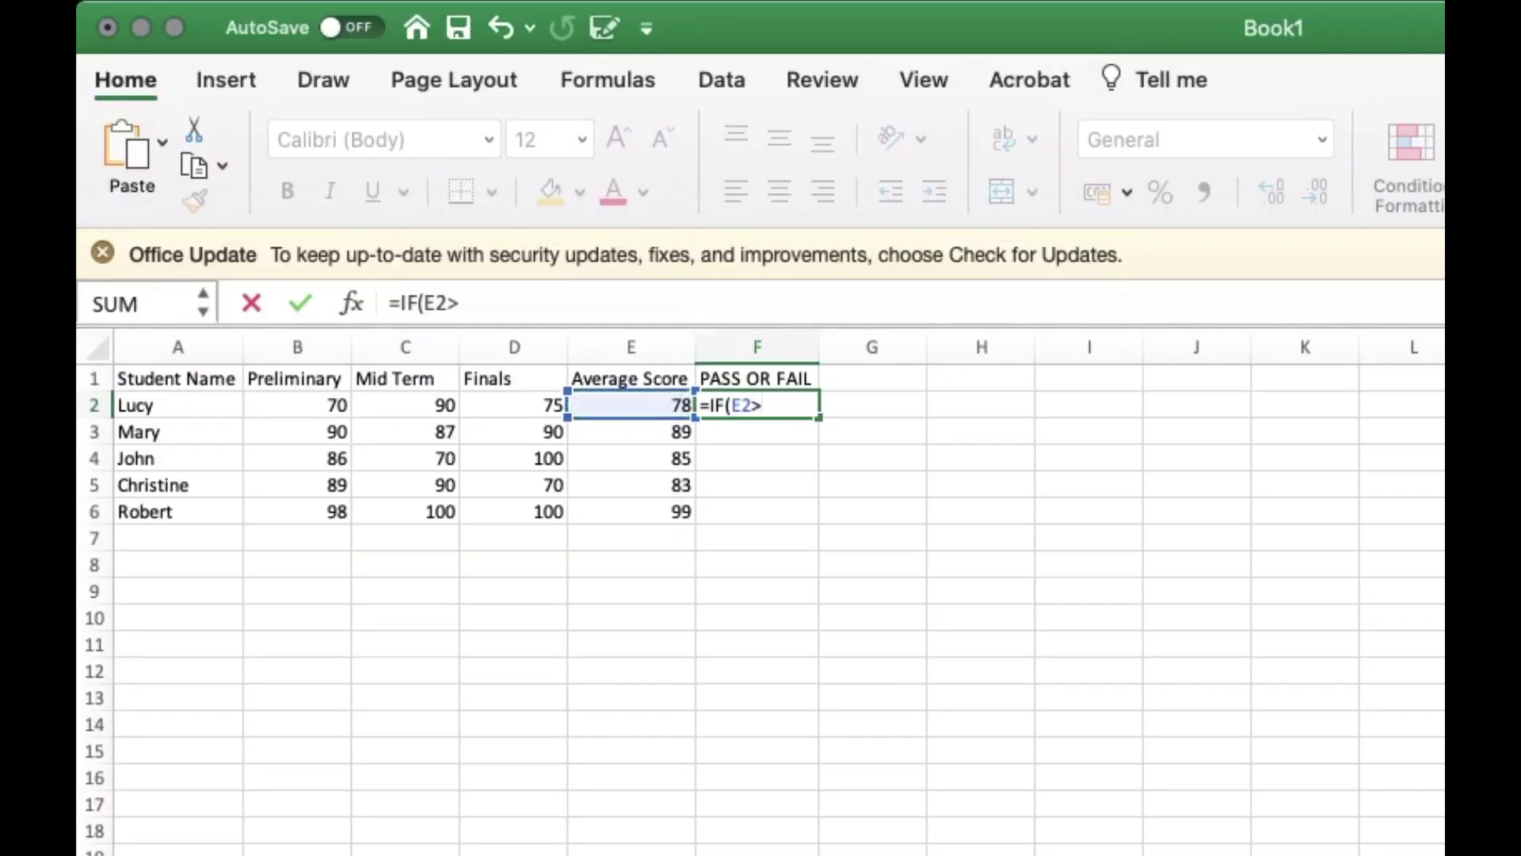
text(70,"PASS)
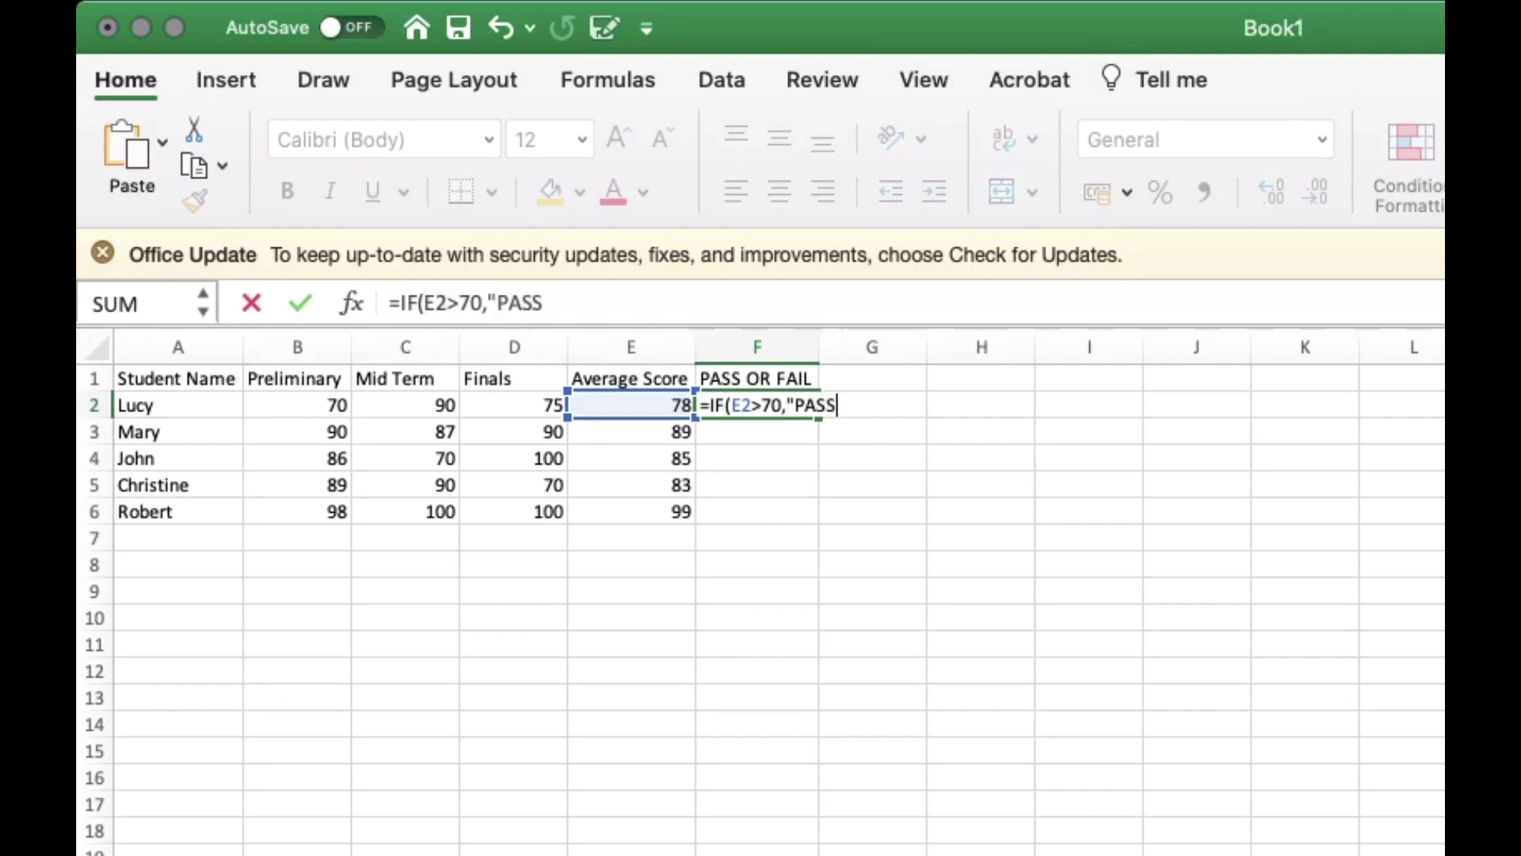
text(","FAIL"))
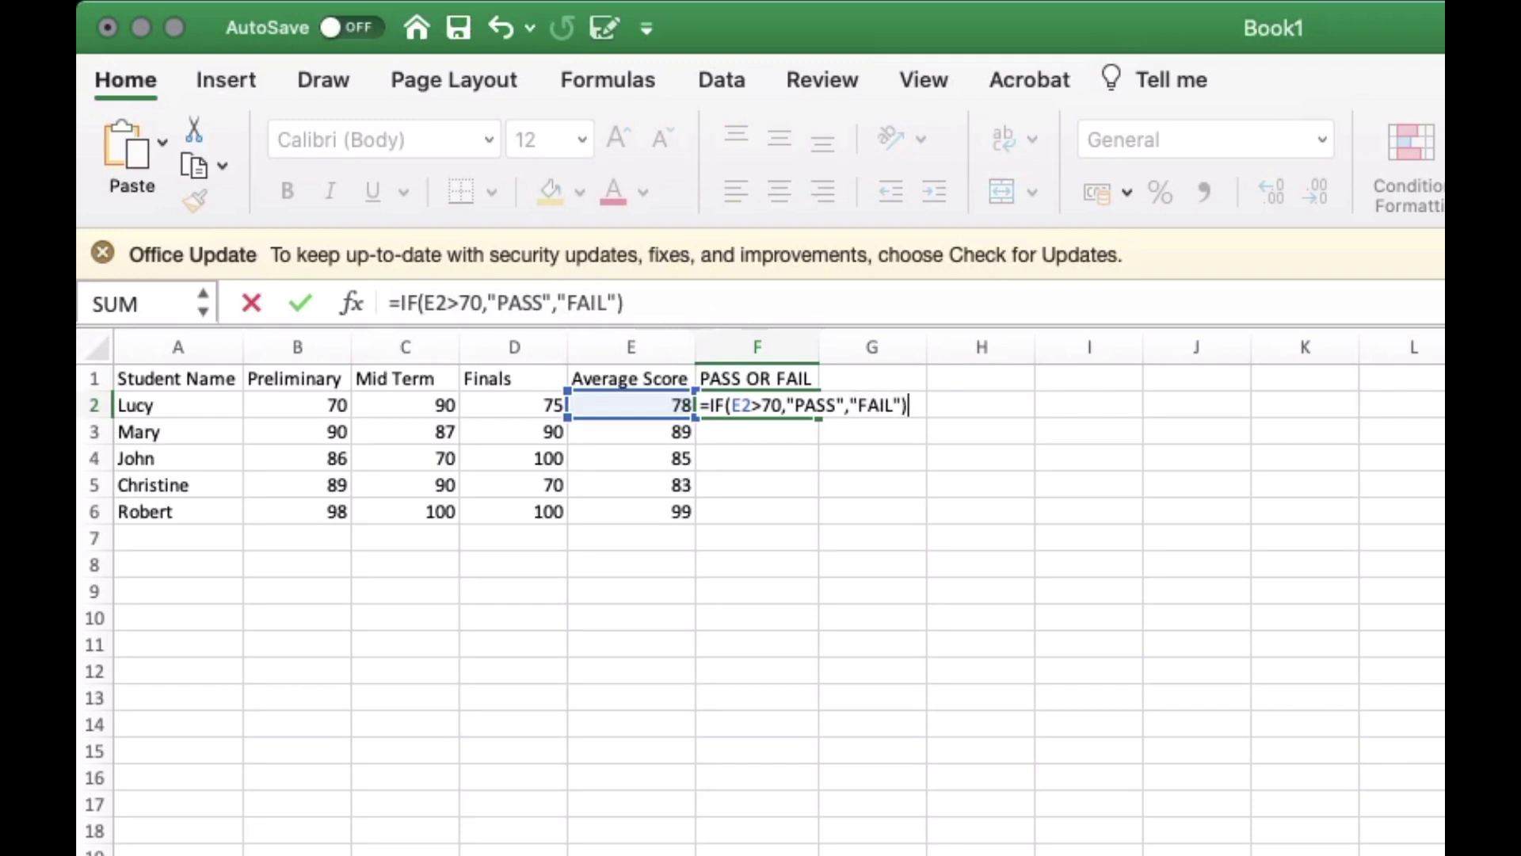
key(Return)
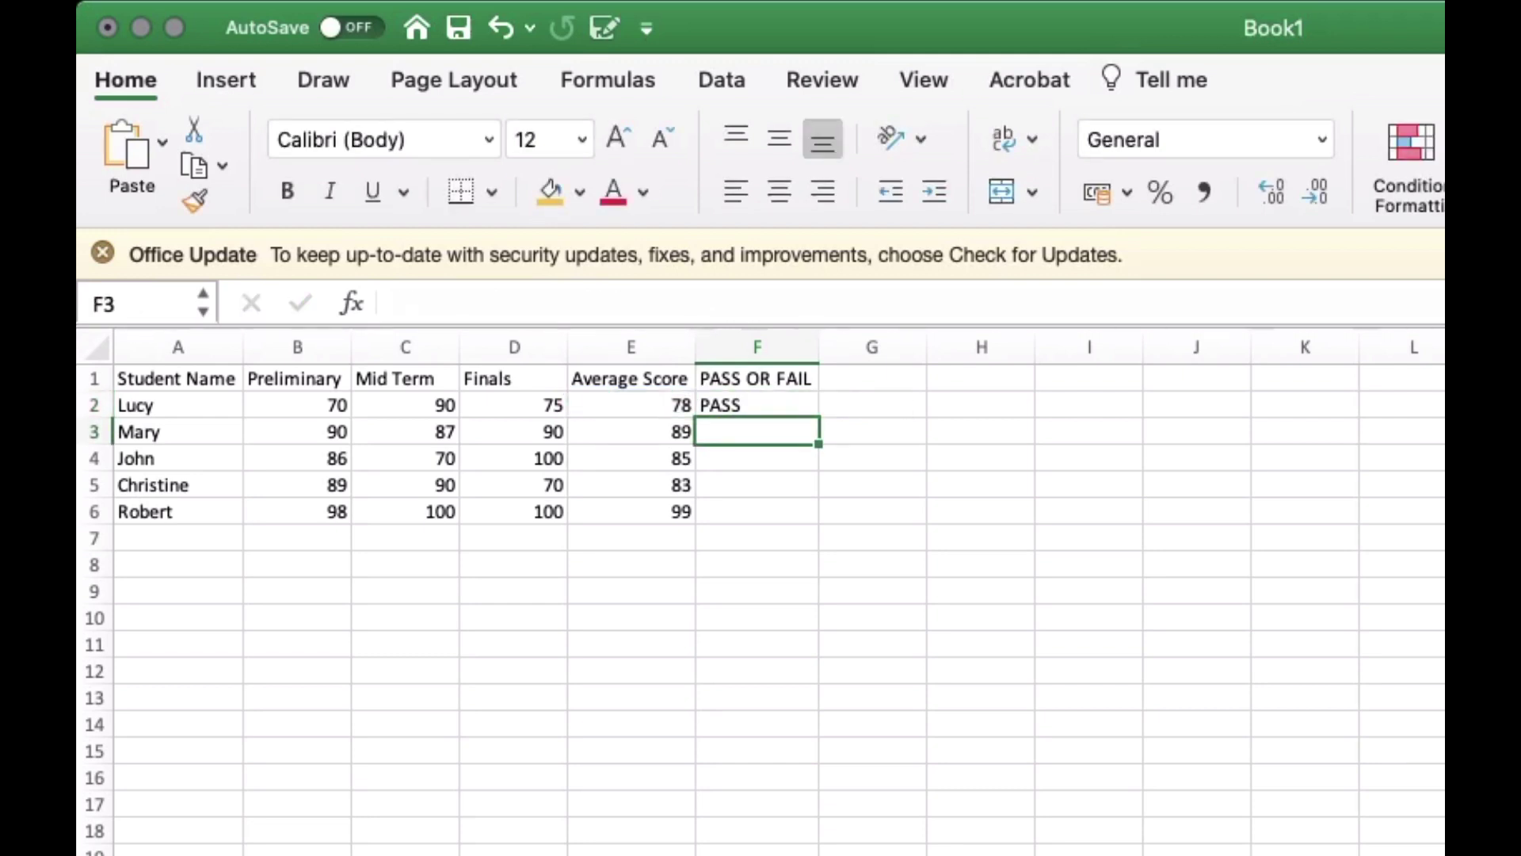
Step: Fill the pass or fail formula from F2 down to F6
click(758, 405)
drag(818, 417, 818, 523)
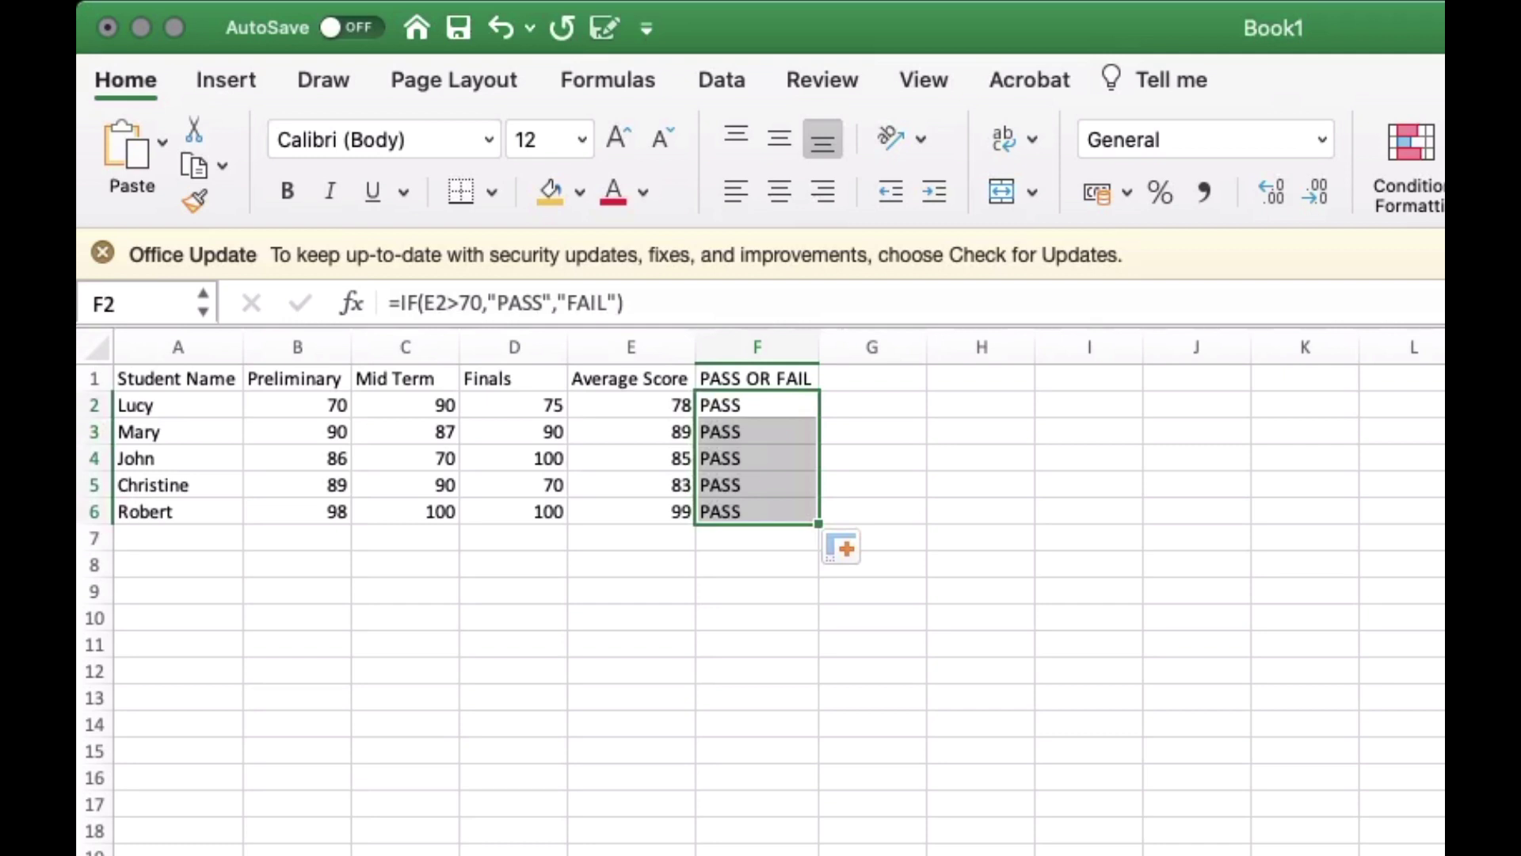
click(981, 432)
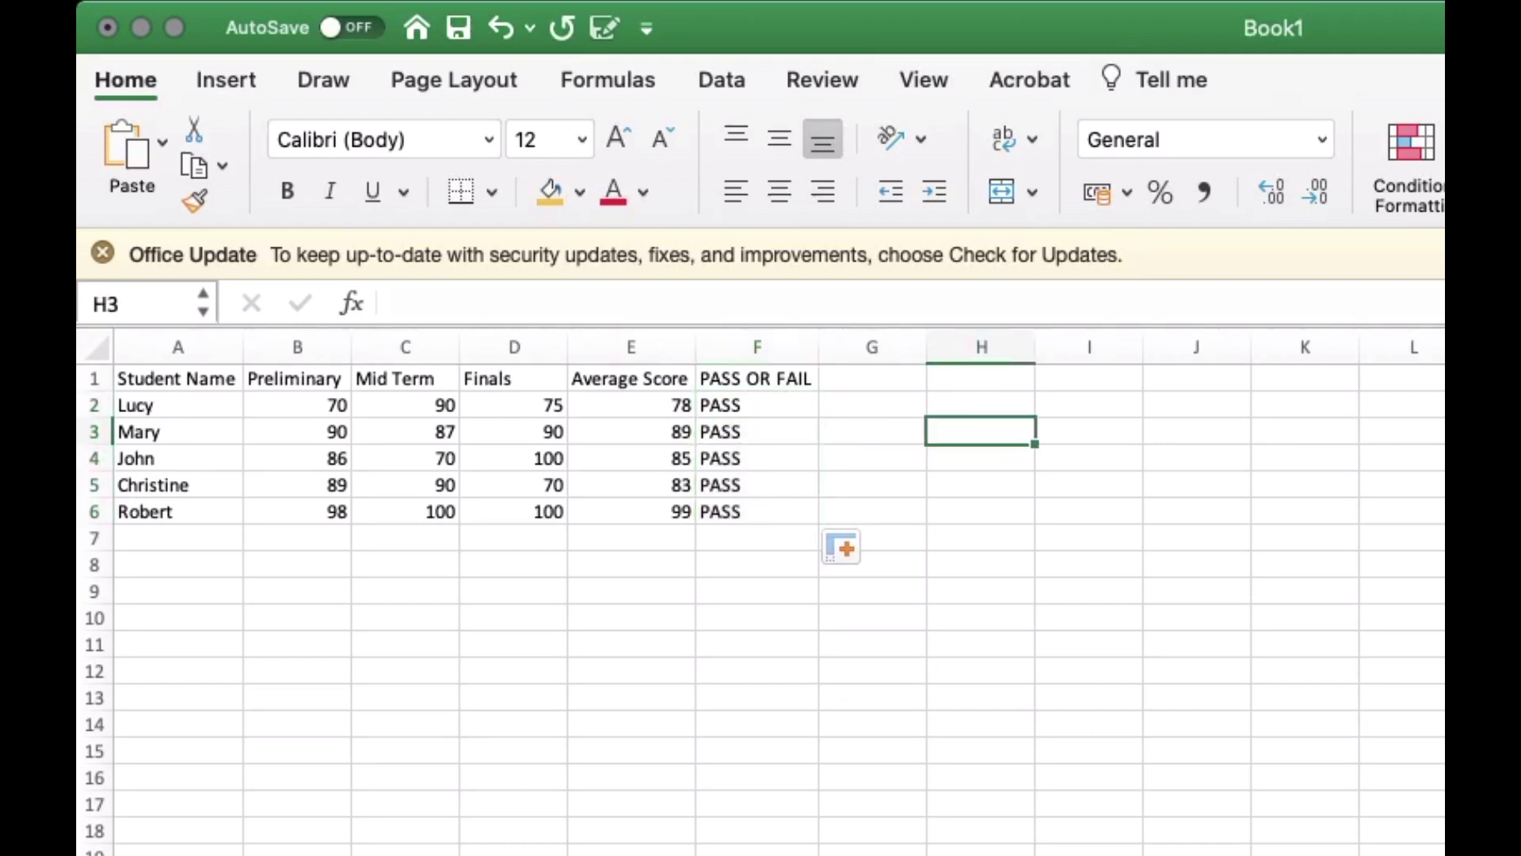
Step: Change the first student's Mid Term score in C2 and Finals score in D2 to 70 each
click(297, 405)
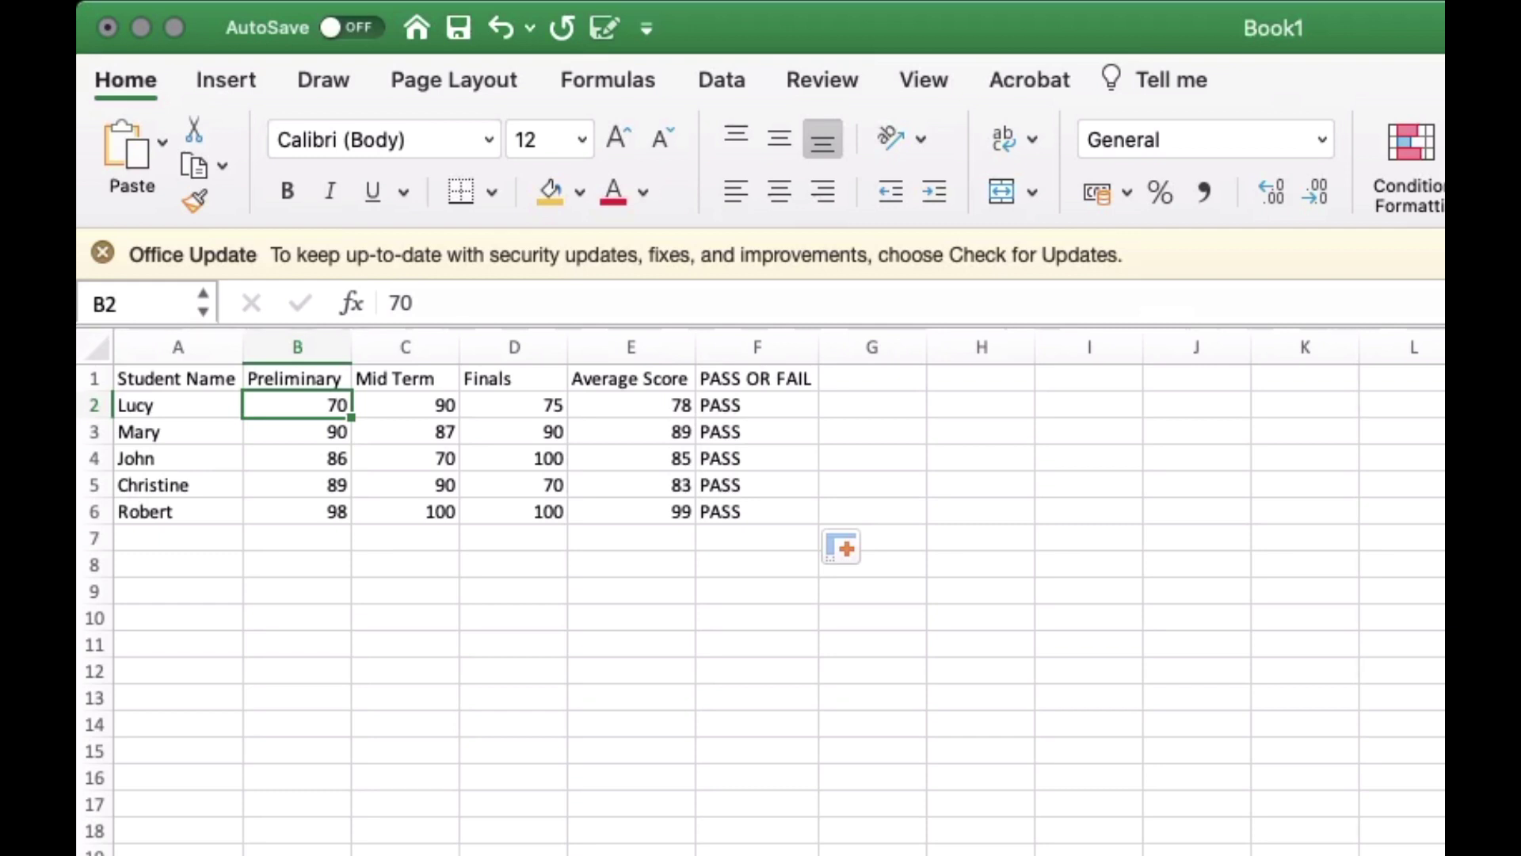
click(405, 405)
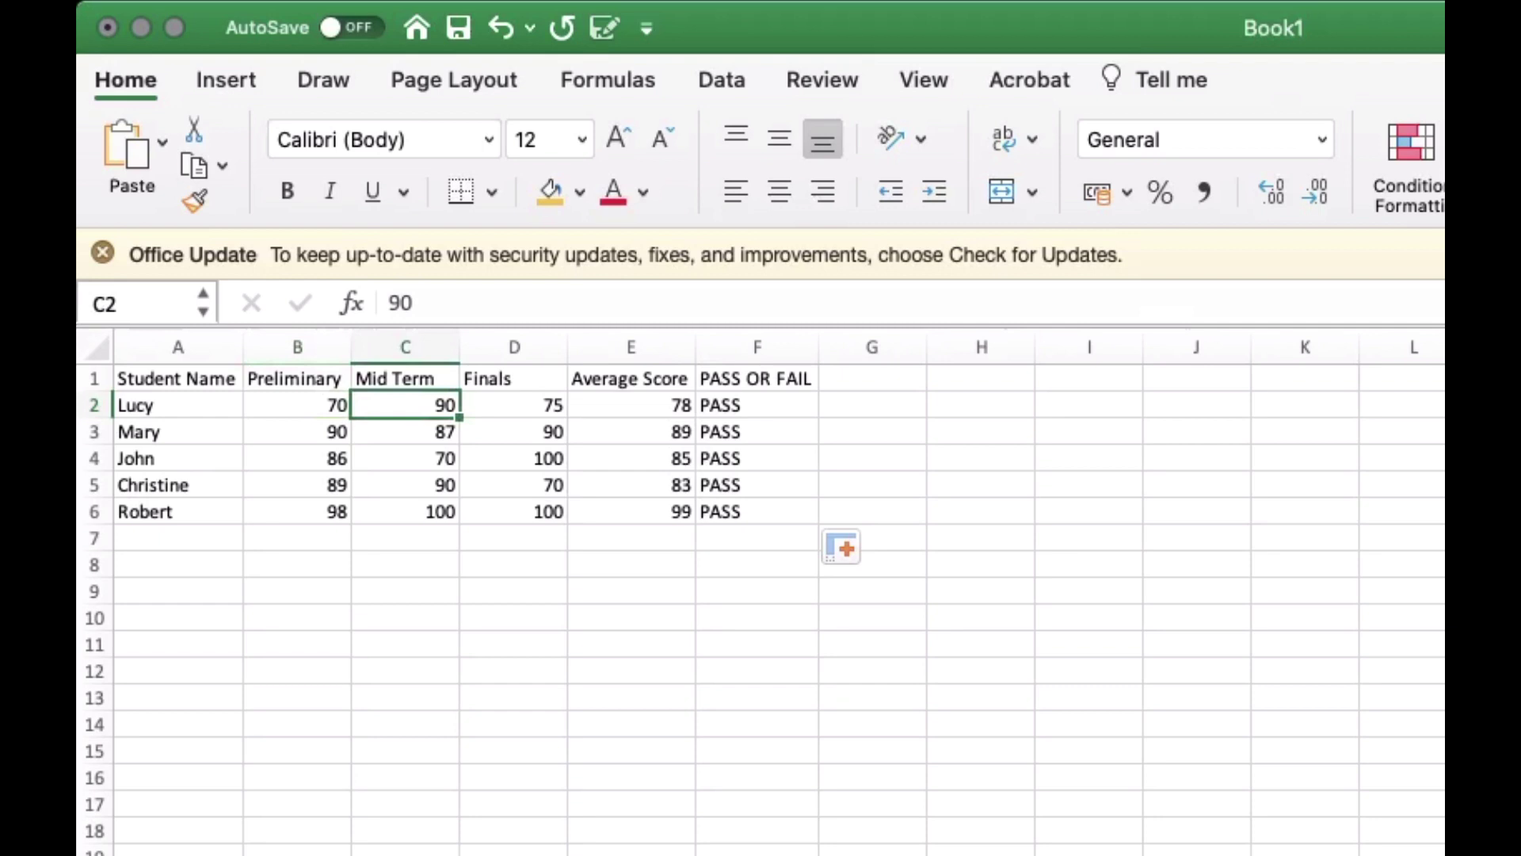
text(70)
key(Return)
key(Right)
key(Up)
text(70)
key(Return)
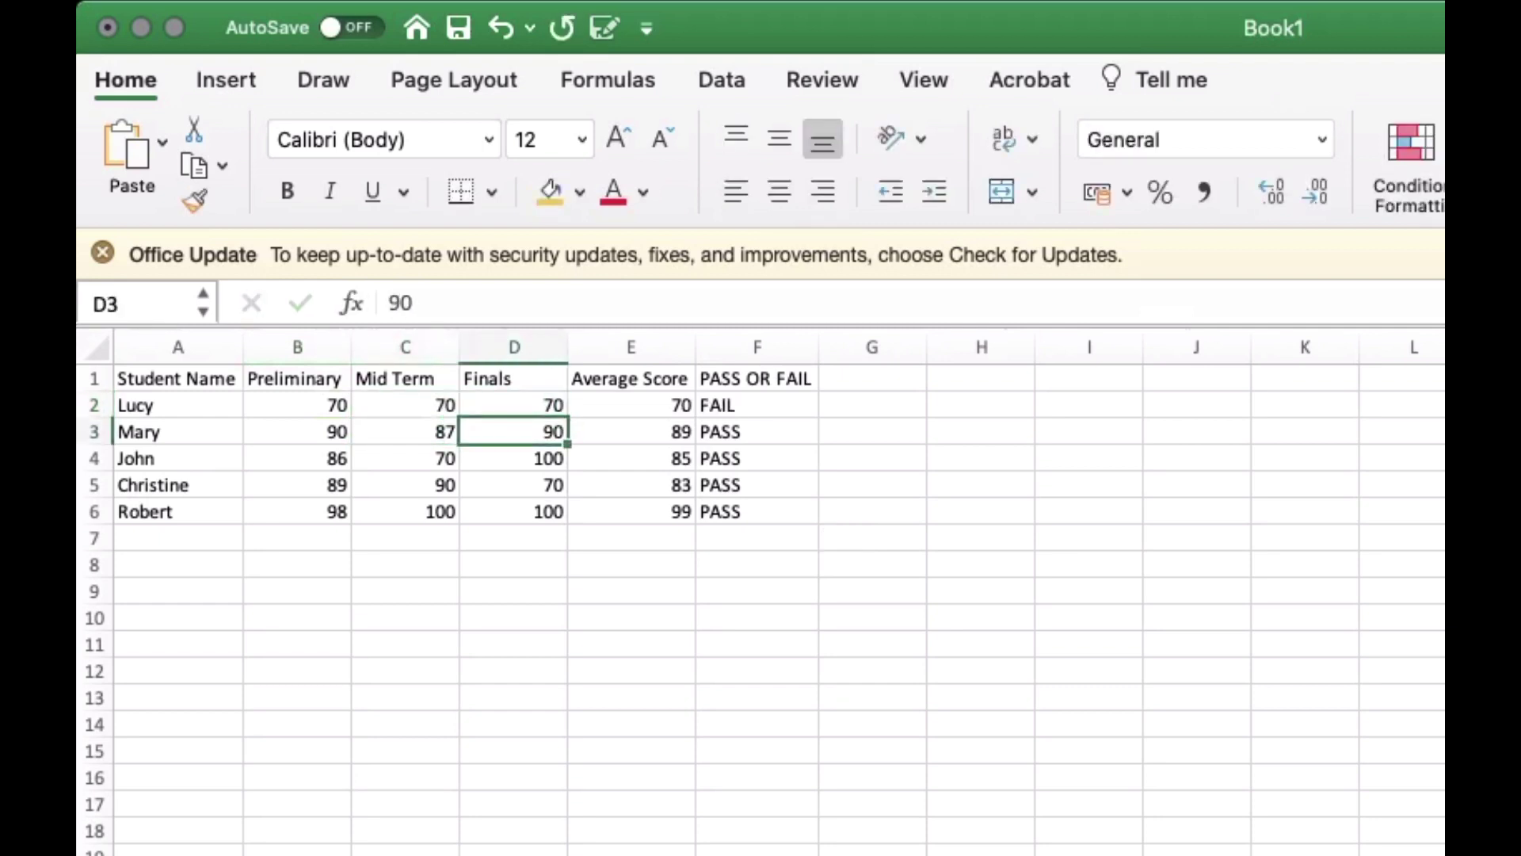
Step: Highlight the first student's scores, average and result in B2 to F2 with the orange-yellow fill color
click(757, 405)
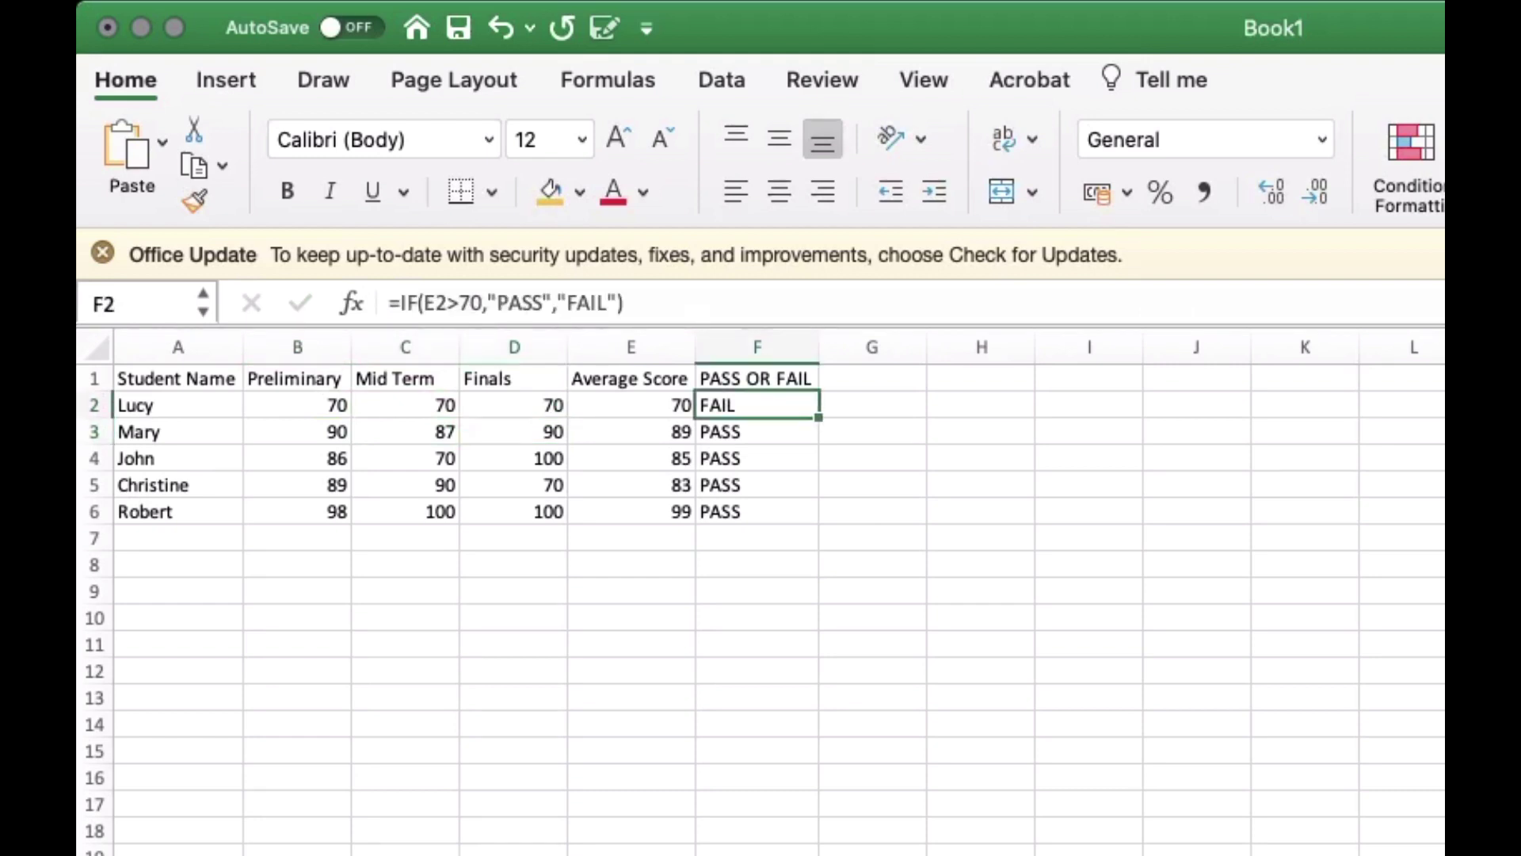
click(550, 191)
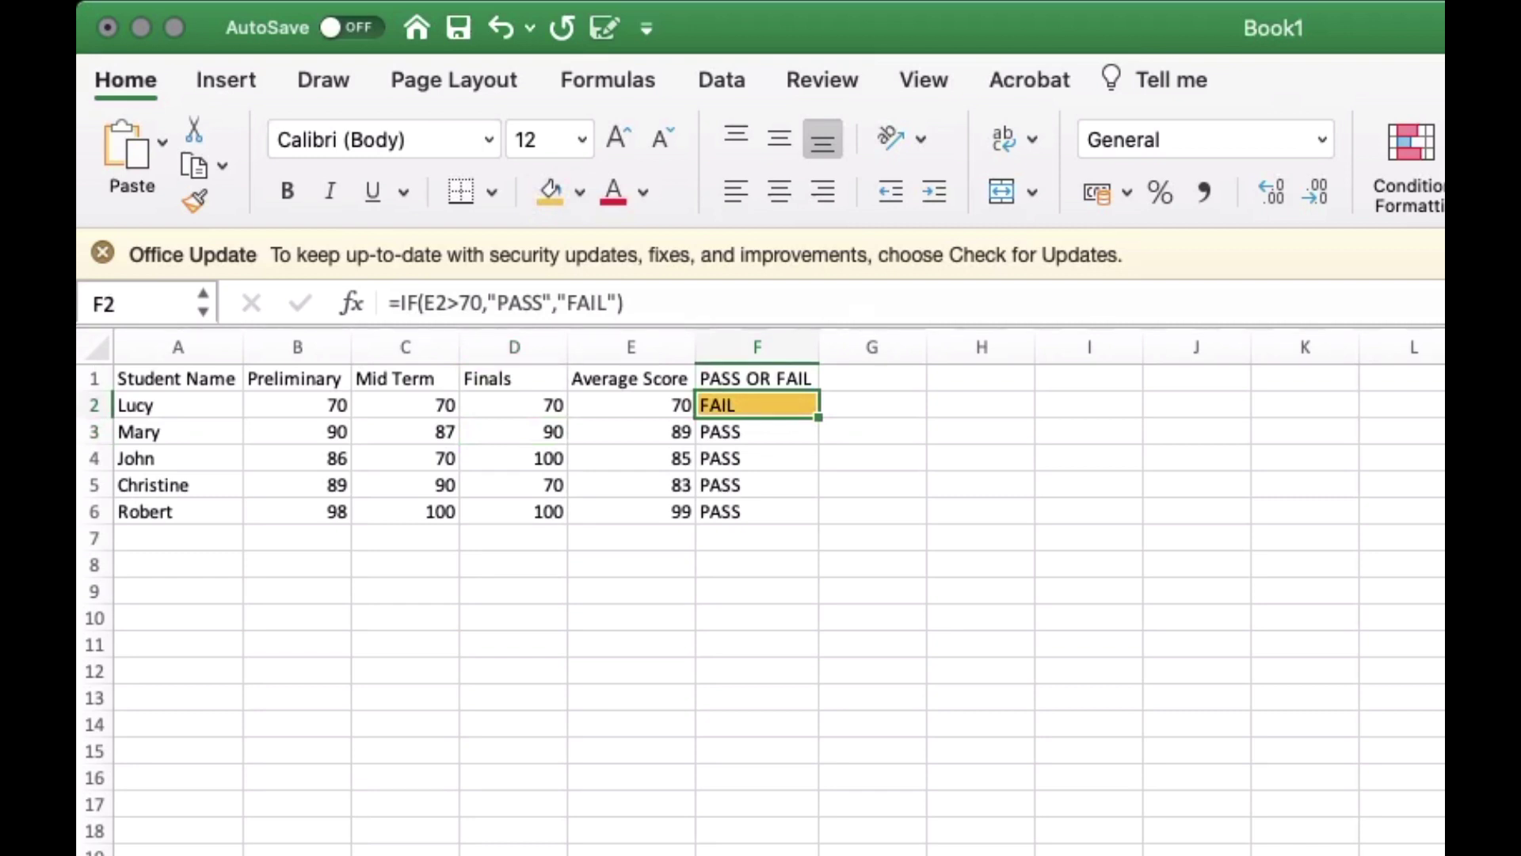
drag(297, 405, 517, 405)
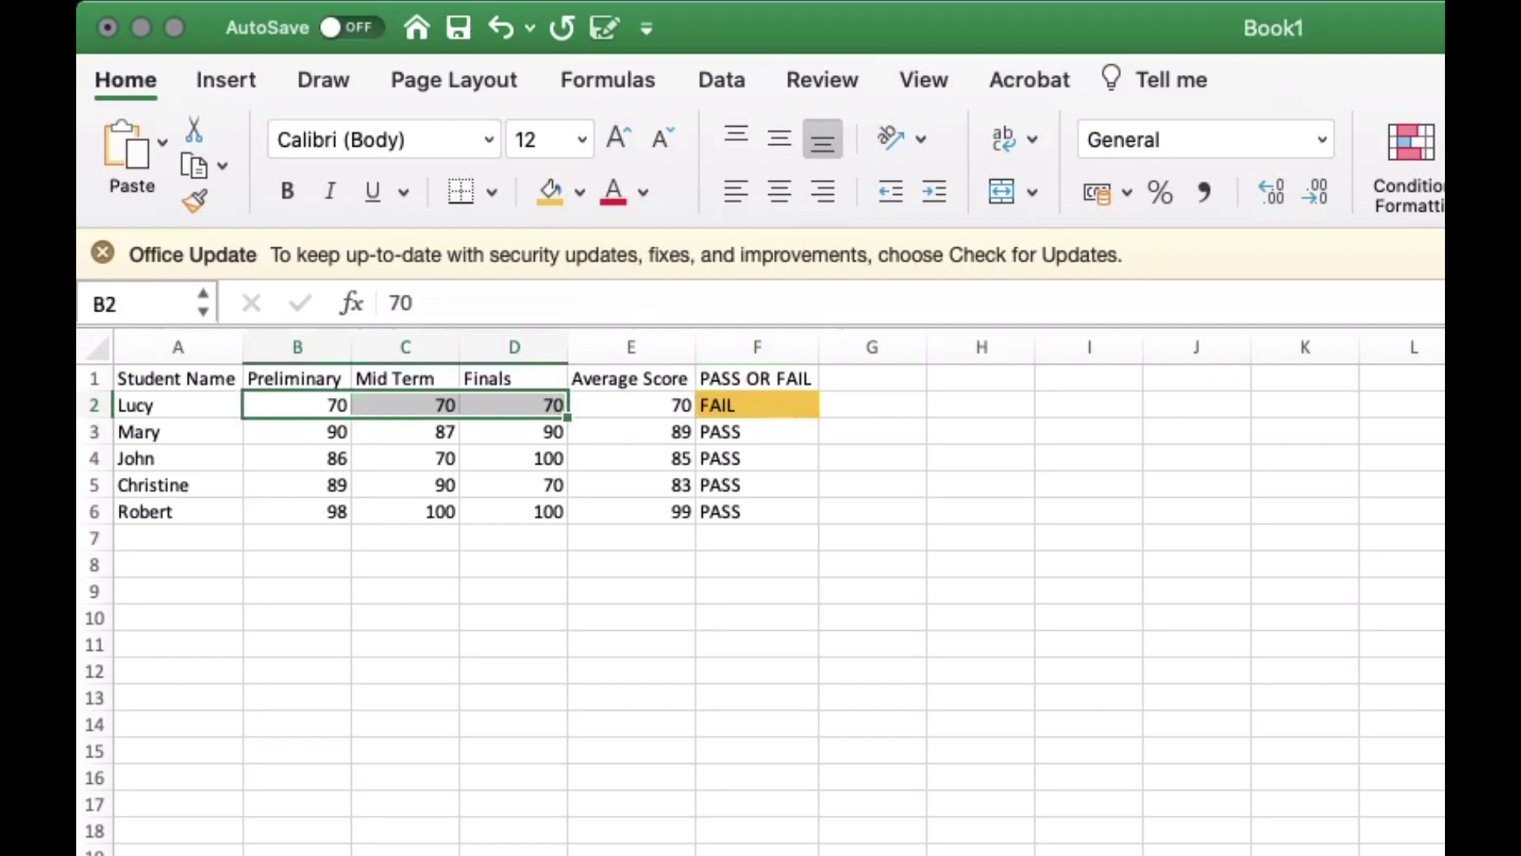
click(550, 192)
click(632, 405)
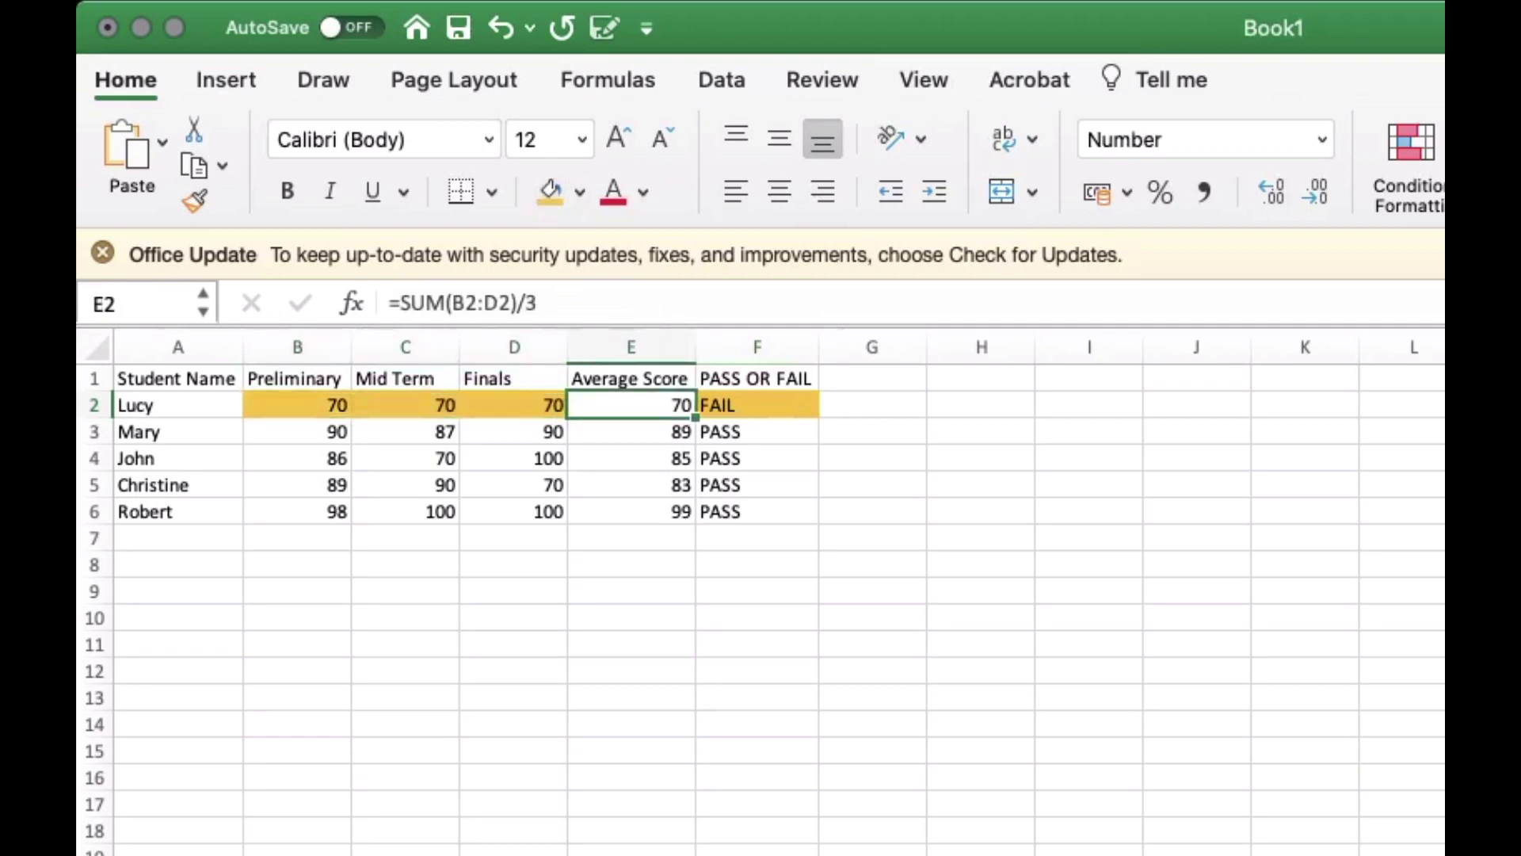
click(550, 192)
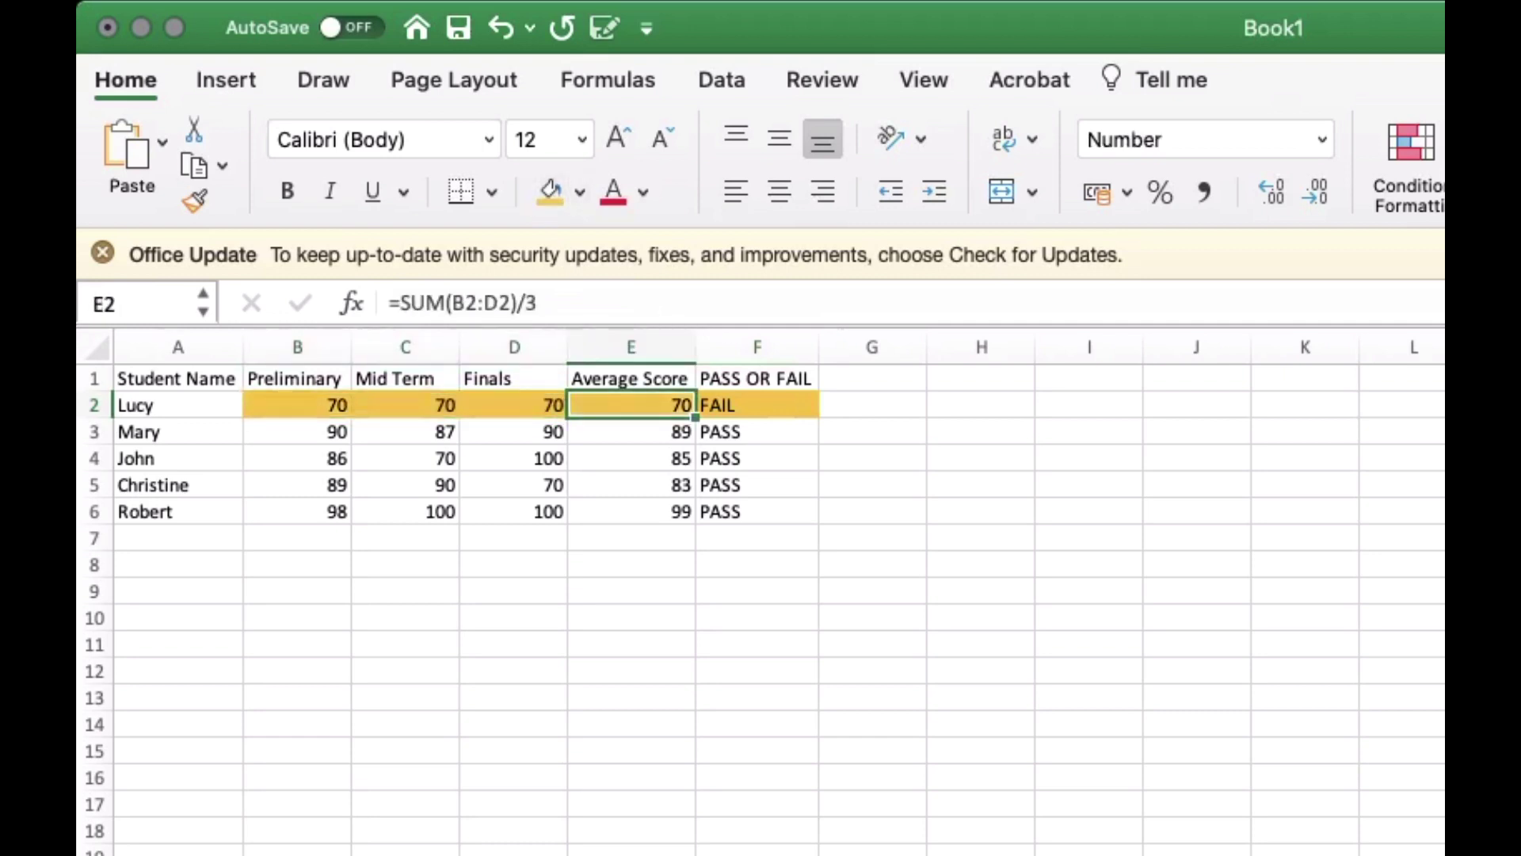
click(757, 538)
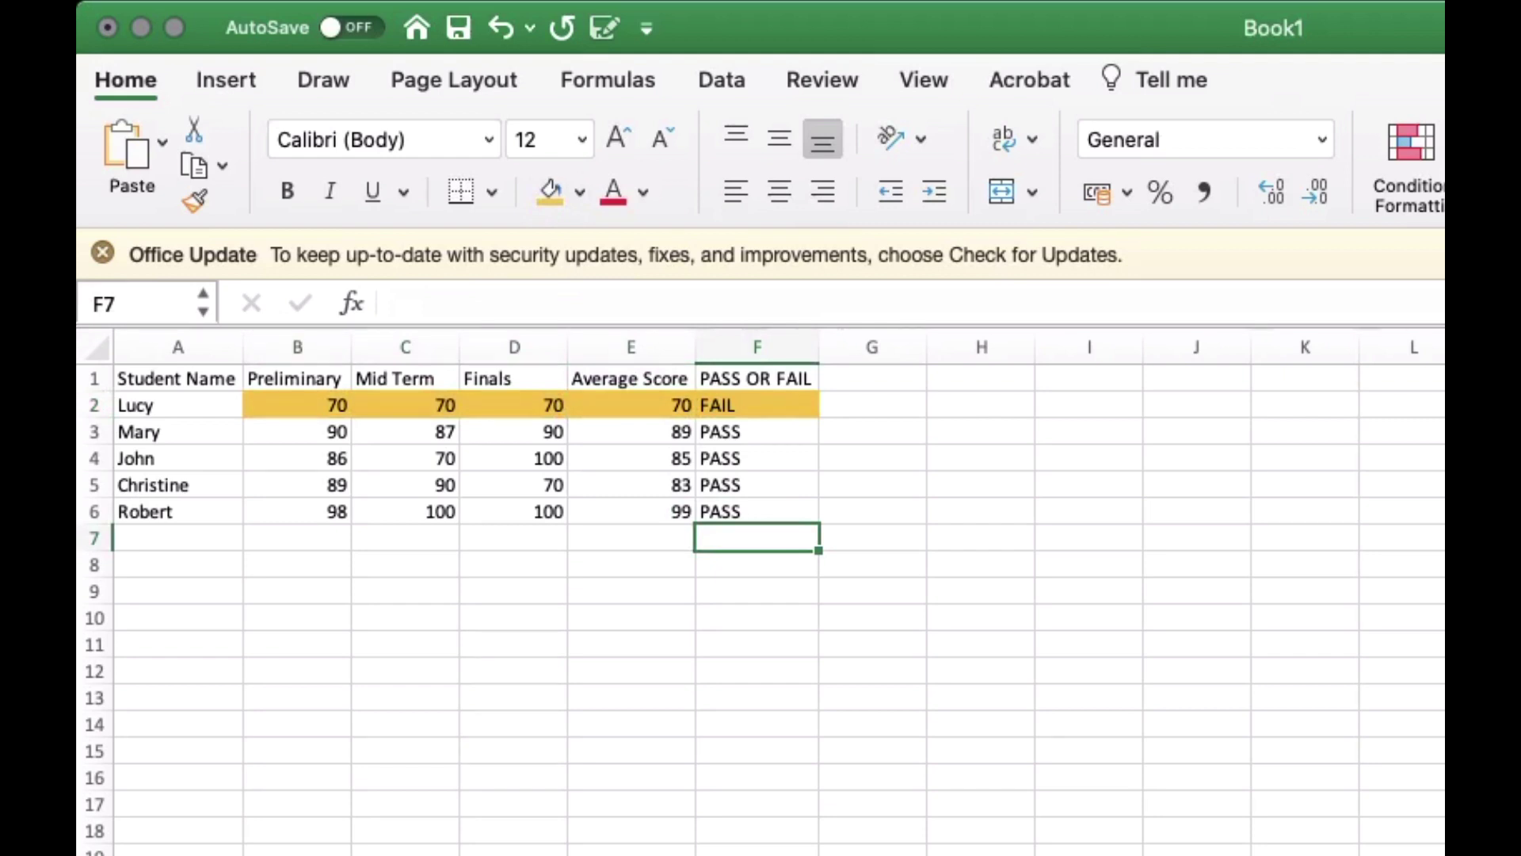